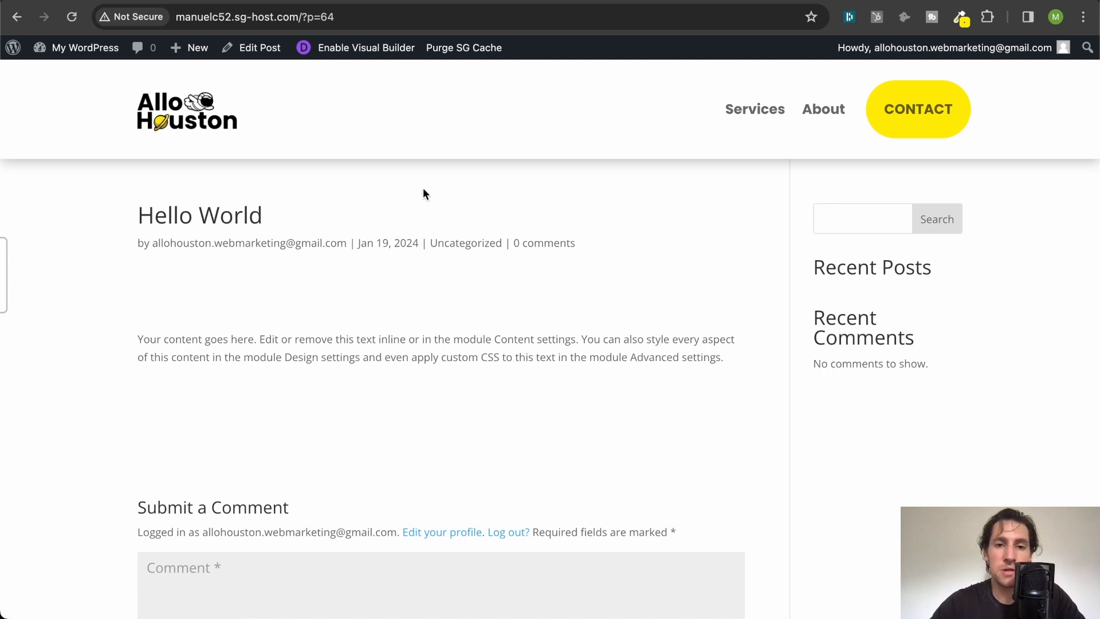
- Leave the Hello World post preview for the site dashboard and open the Divi Theme Builder
scroll(445, 219, down, 1)
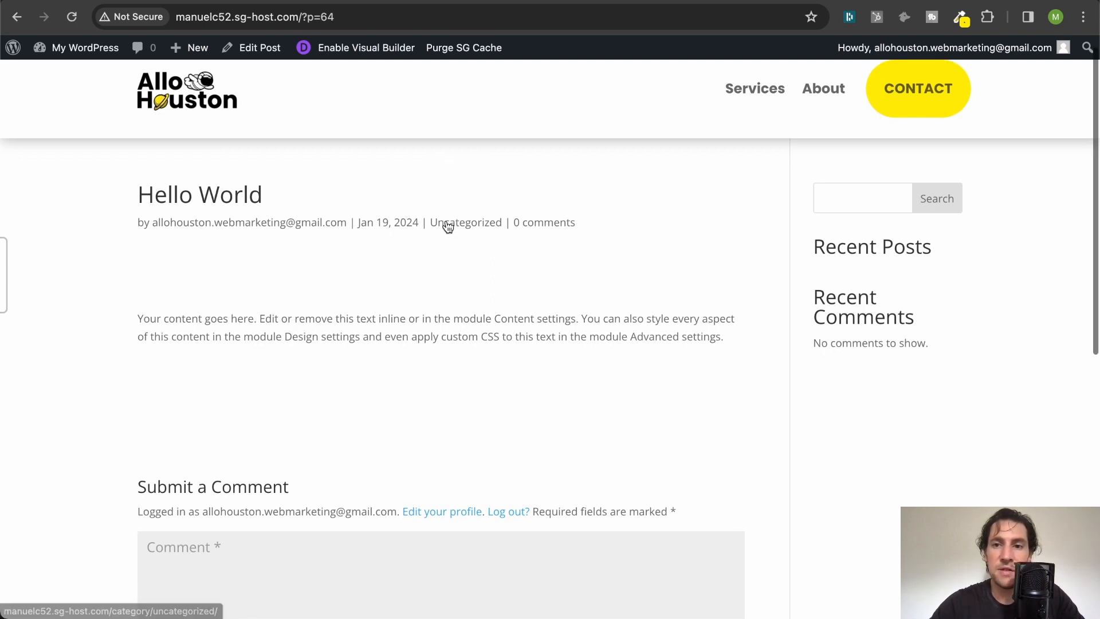
scroll(448, 226, down, 6)
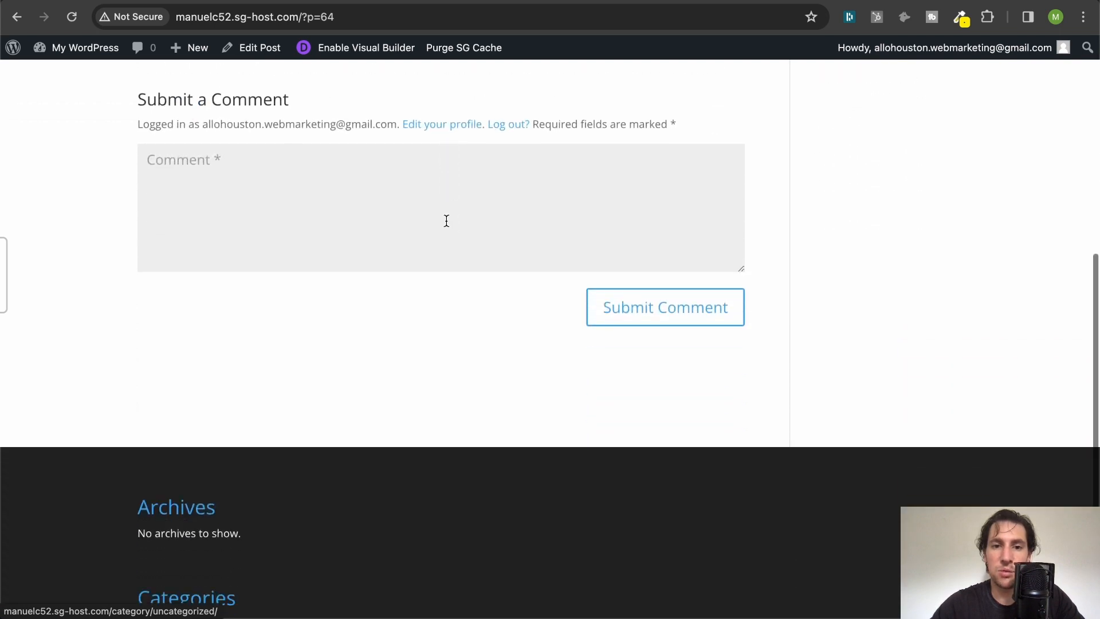
scroll(448, 225, up, 7)
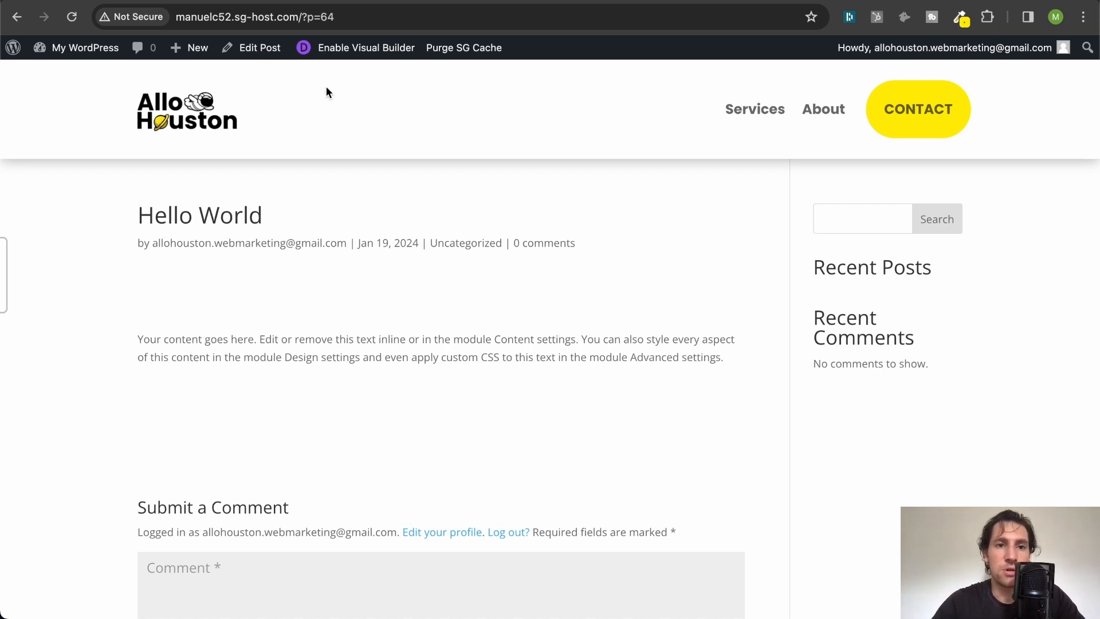
mouse_move(98, 46)
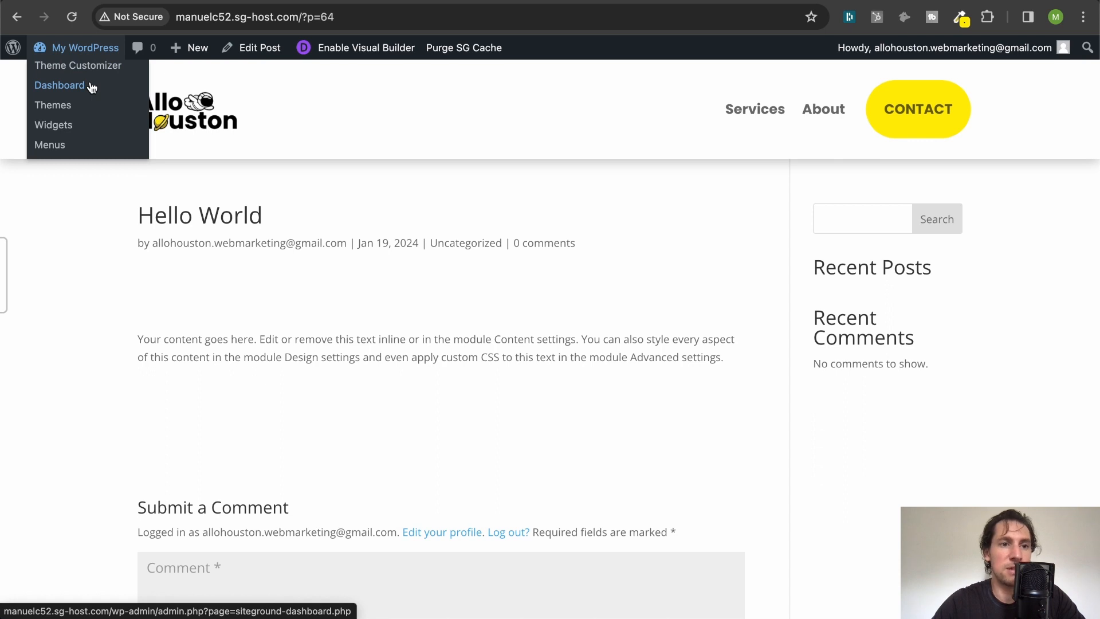
click(92, 86)
mouse_move(40, 384)
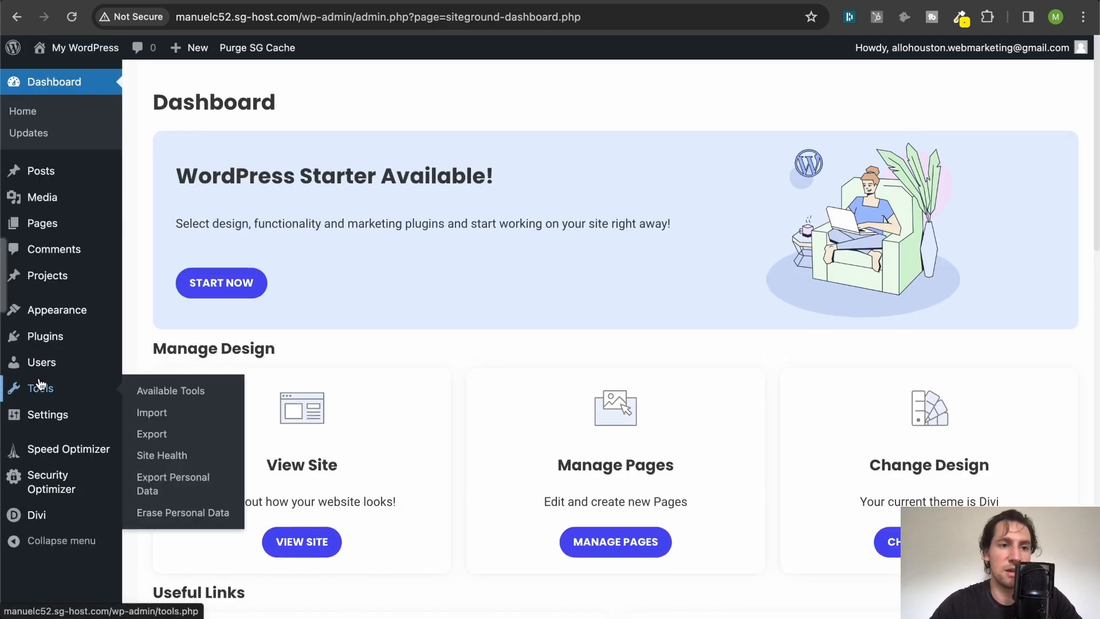
scroll(40, 386, down, 2)
mouse_move(43, 517)
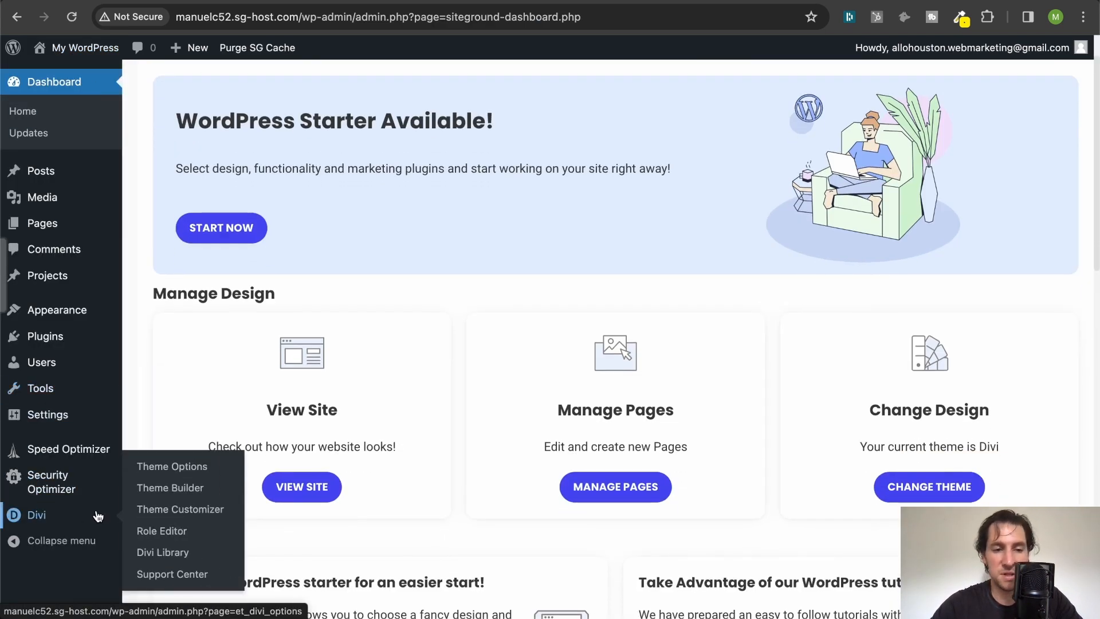
click(172, 488)
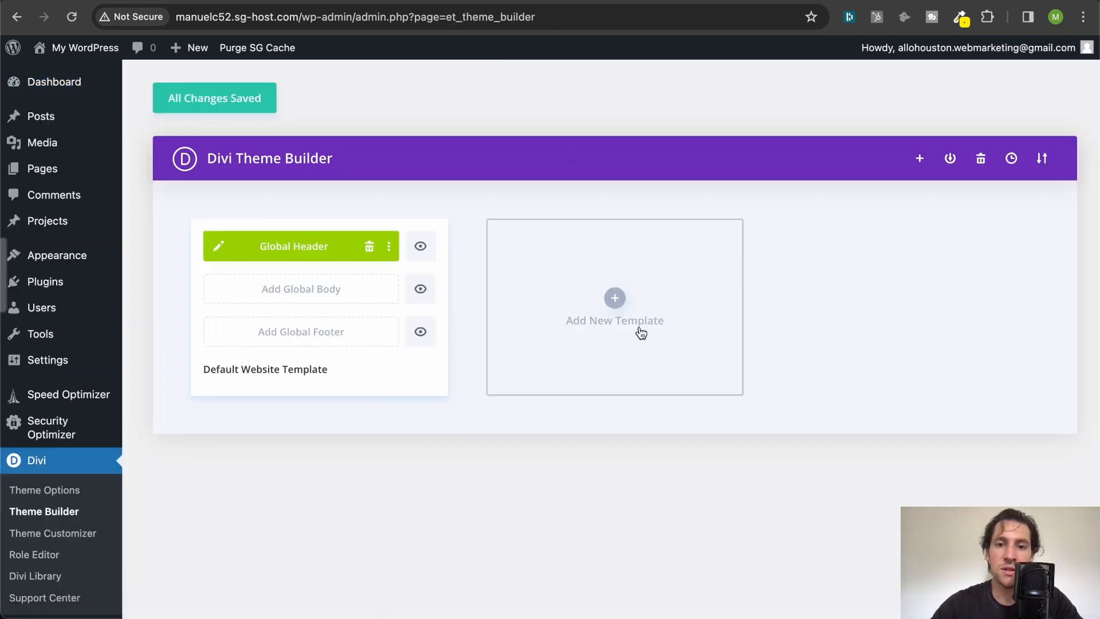
- Create a new template used on All Posts and start building its custom body
click(618, 299)
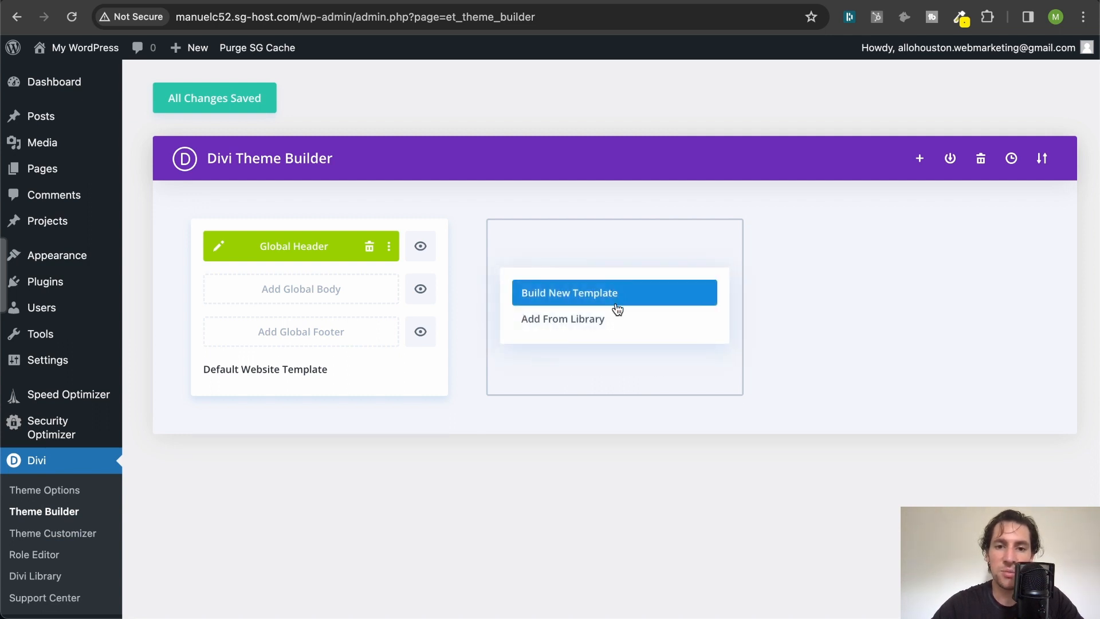
click(618, 298)
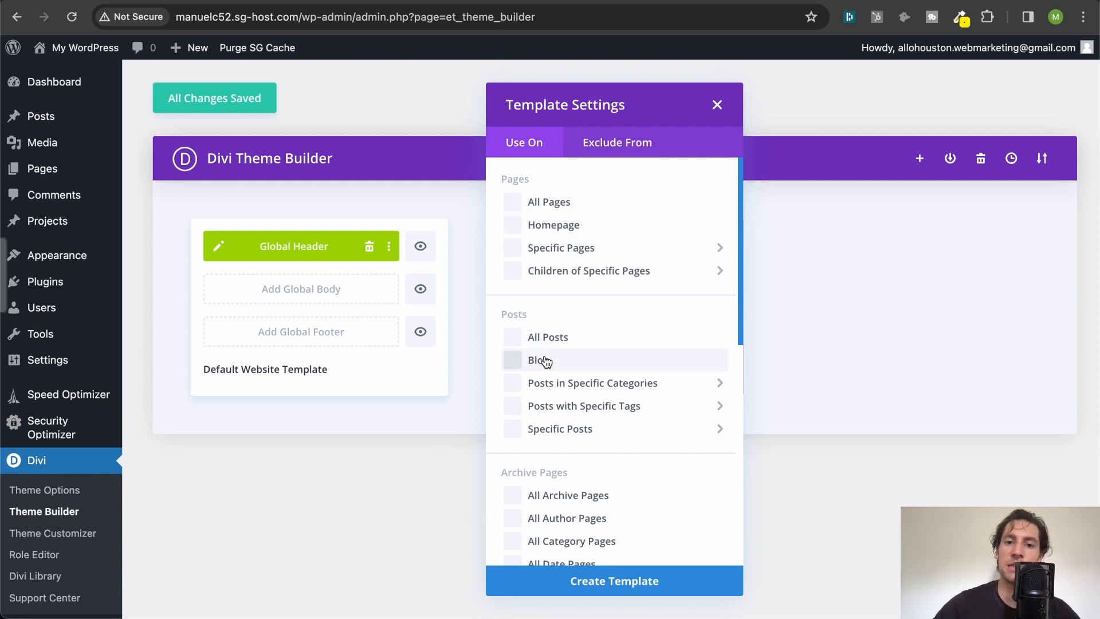
mouse_move(576, 274)
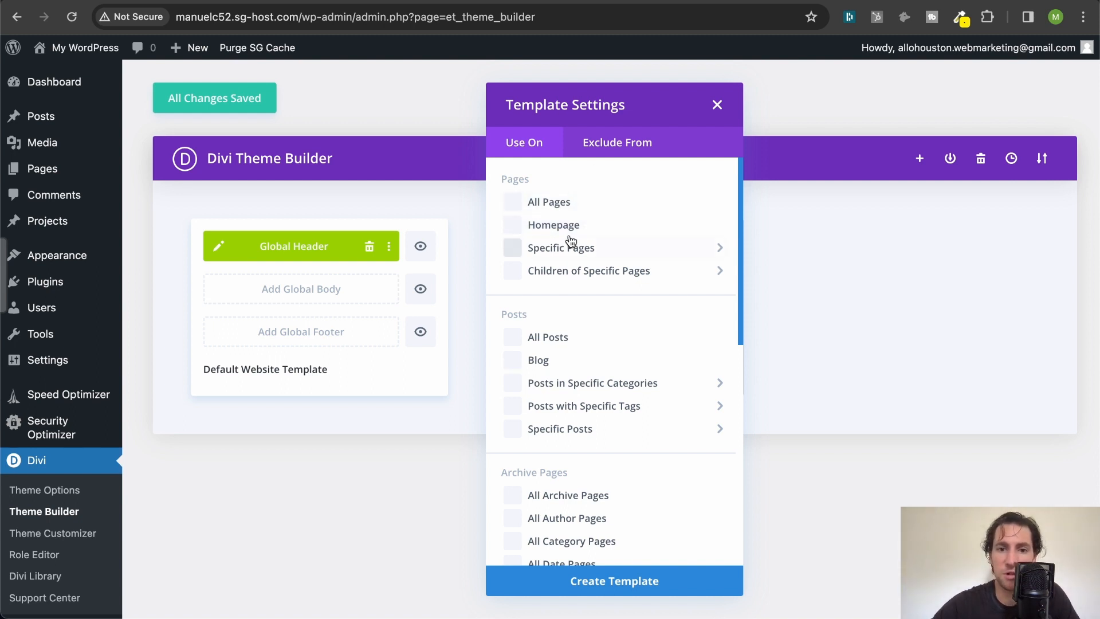
scroll(593, 351, down, 2)
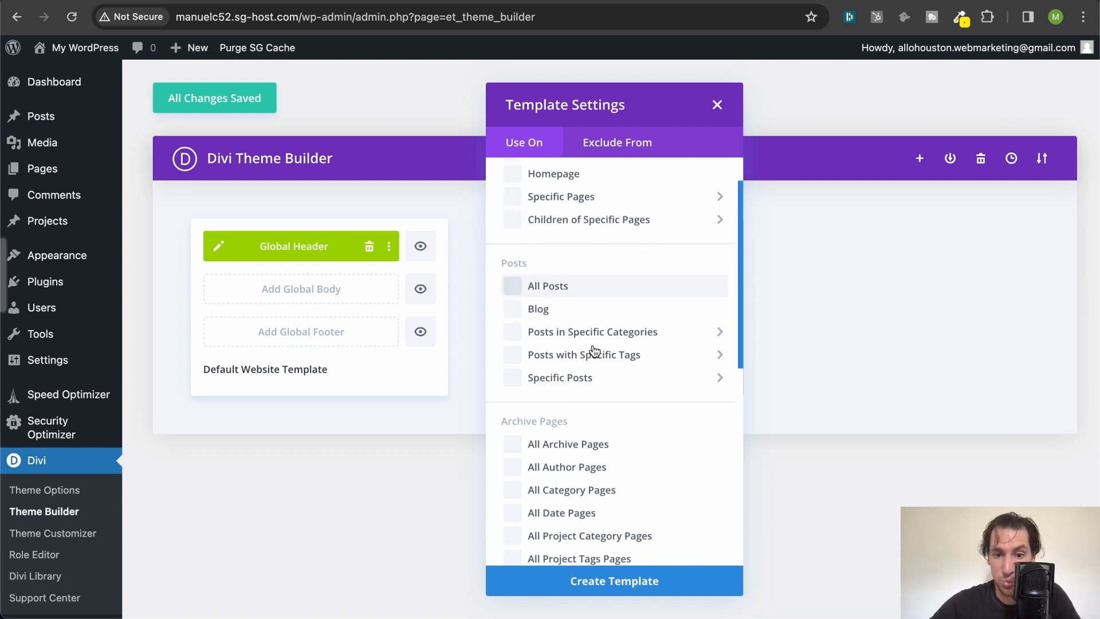
scroll(590, 366, down, 3)
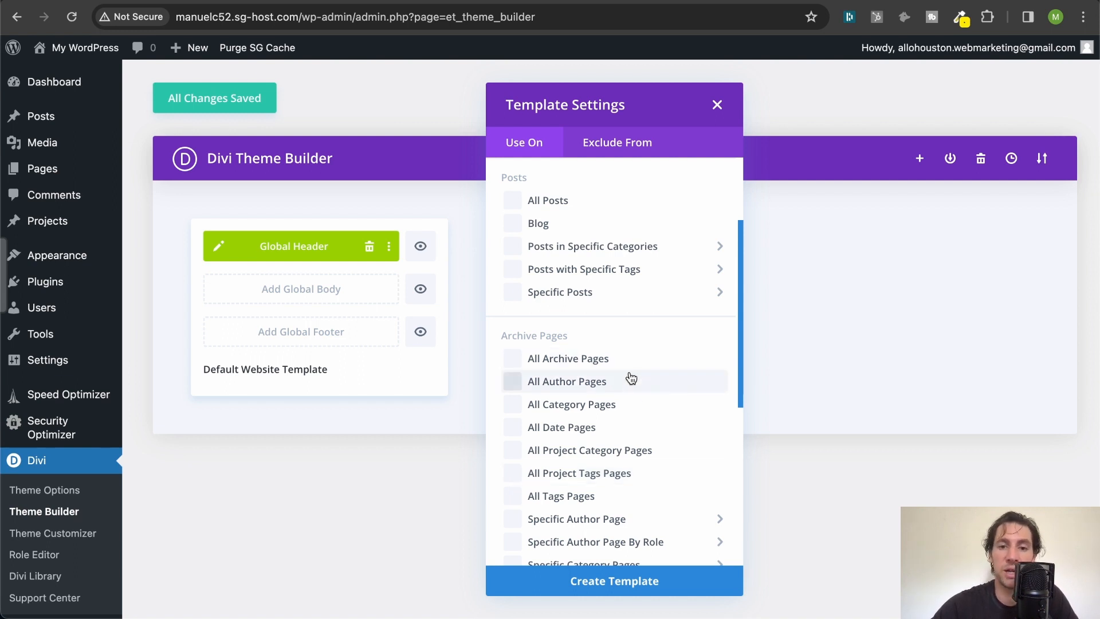
scroll(631, 378, up, 2)
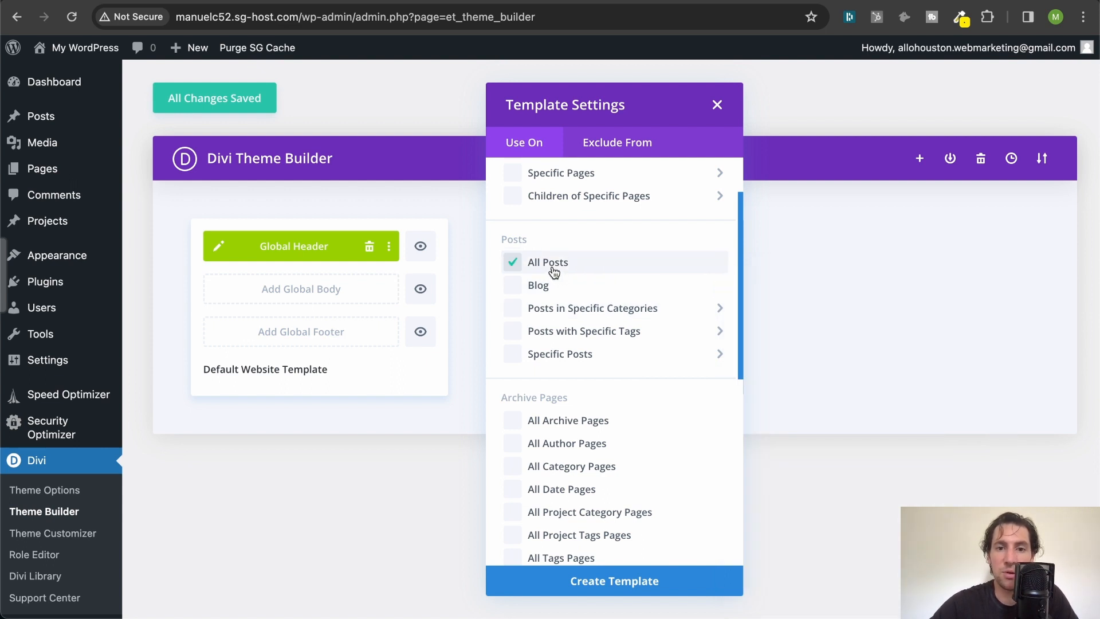
click(641, 580)
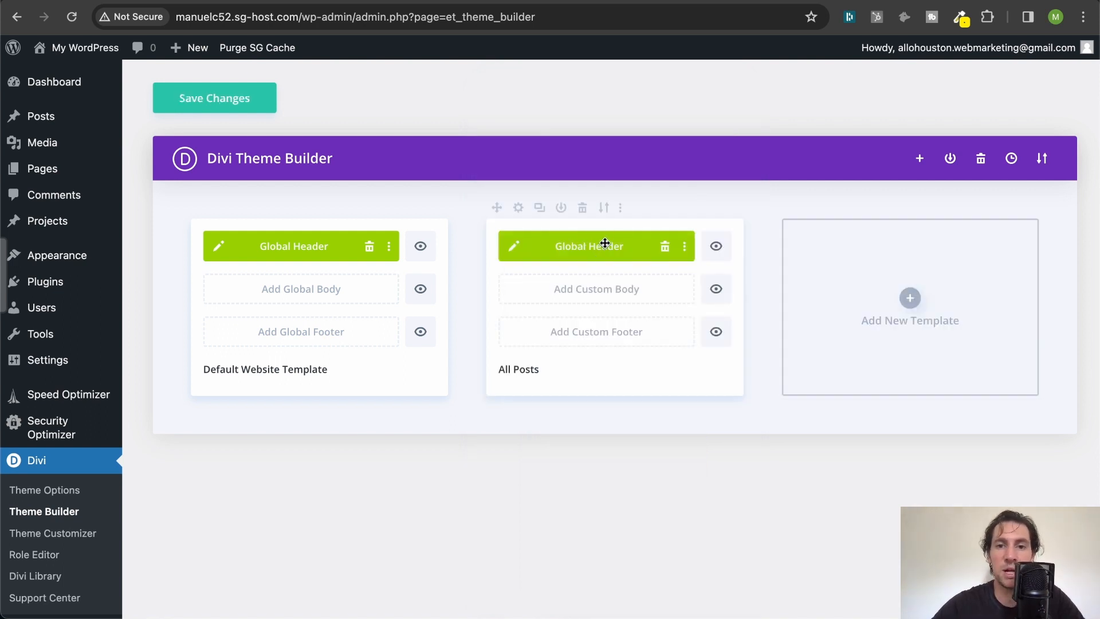
click(589, 294)
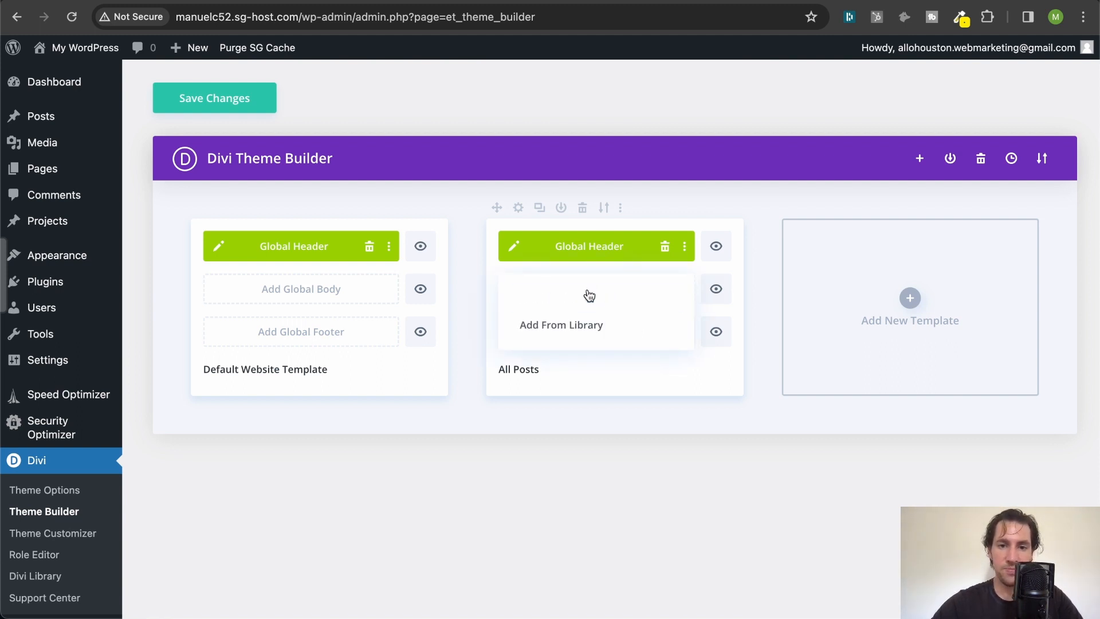
click(583, 293)
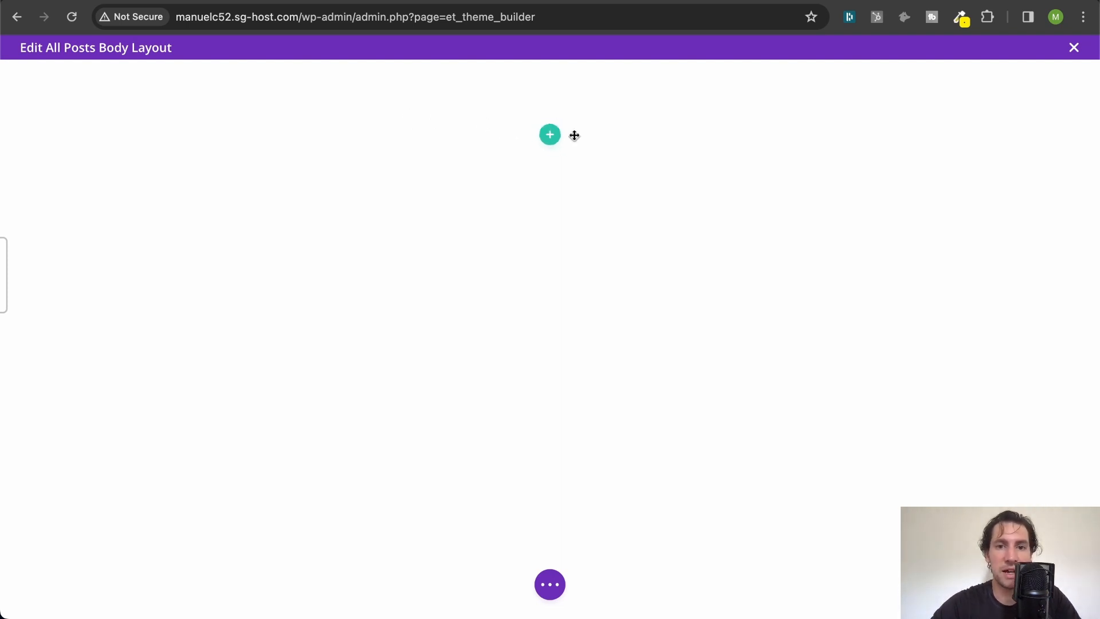
- Insert a single-column row in the empty body layout and add an Image module to it
click(548, 136)
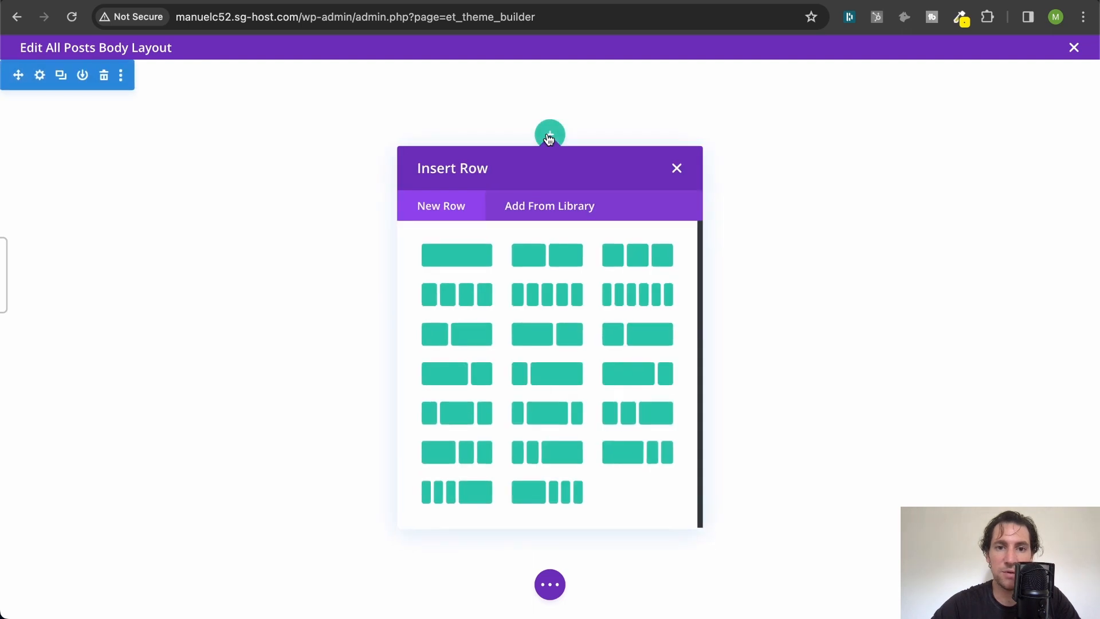
click(463, 256)
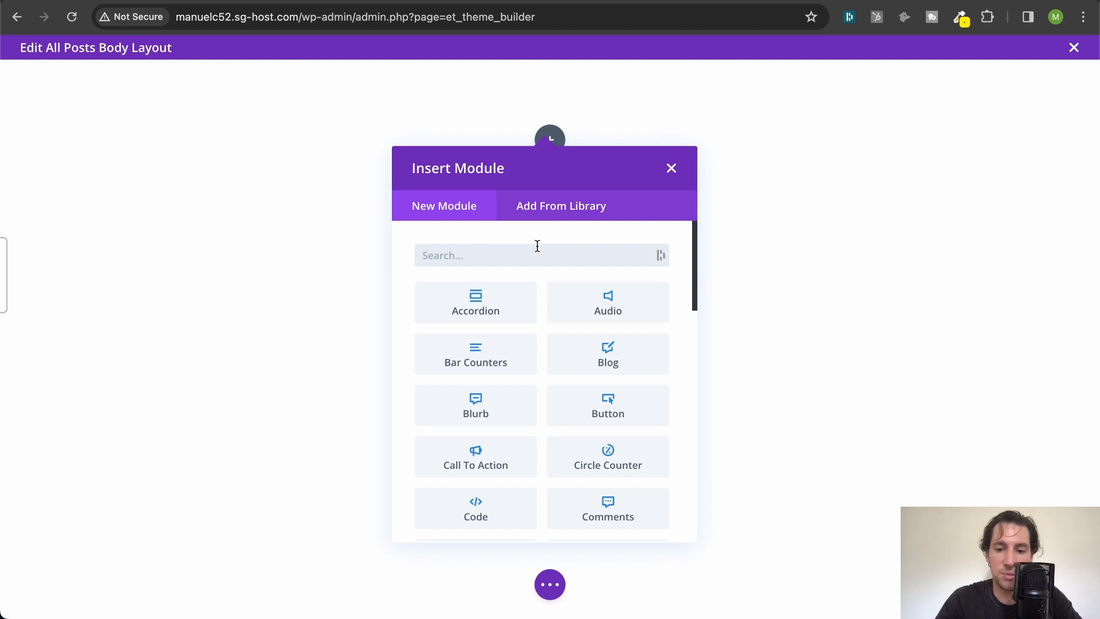
text(ima)
click(477, 300)
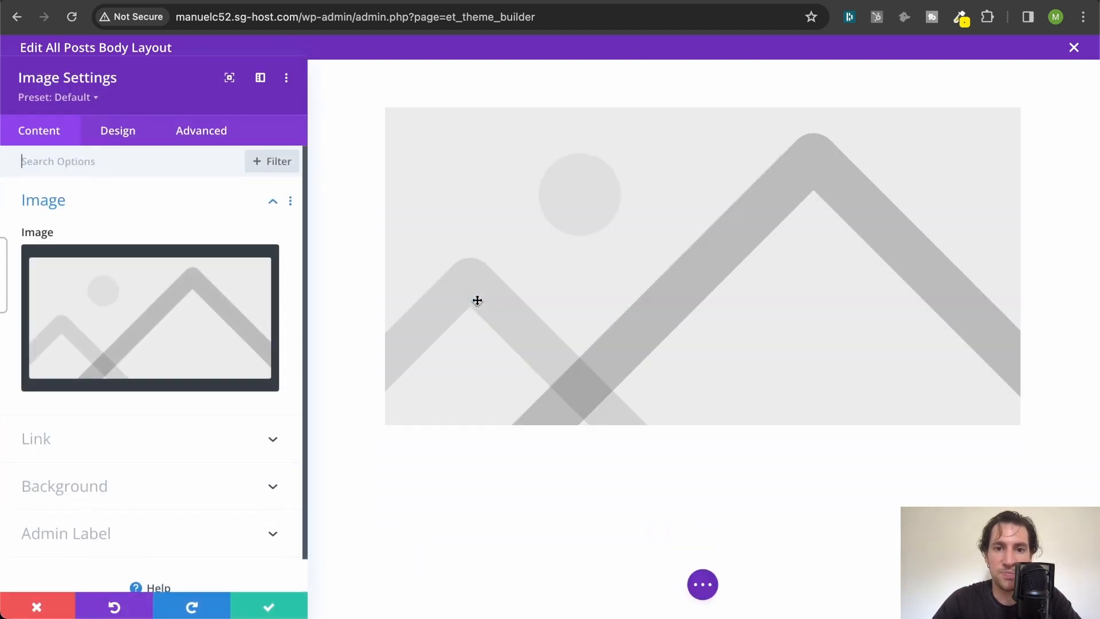
- Remove the module's placeholder image and use the dynamic Featured Image as its source instead
mouse_move(217, 256)
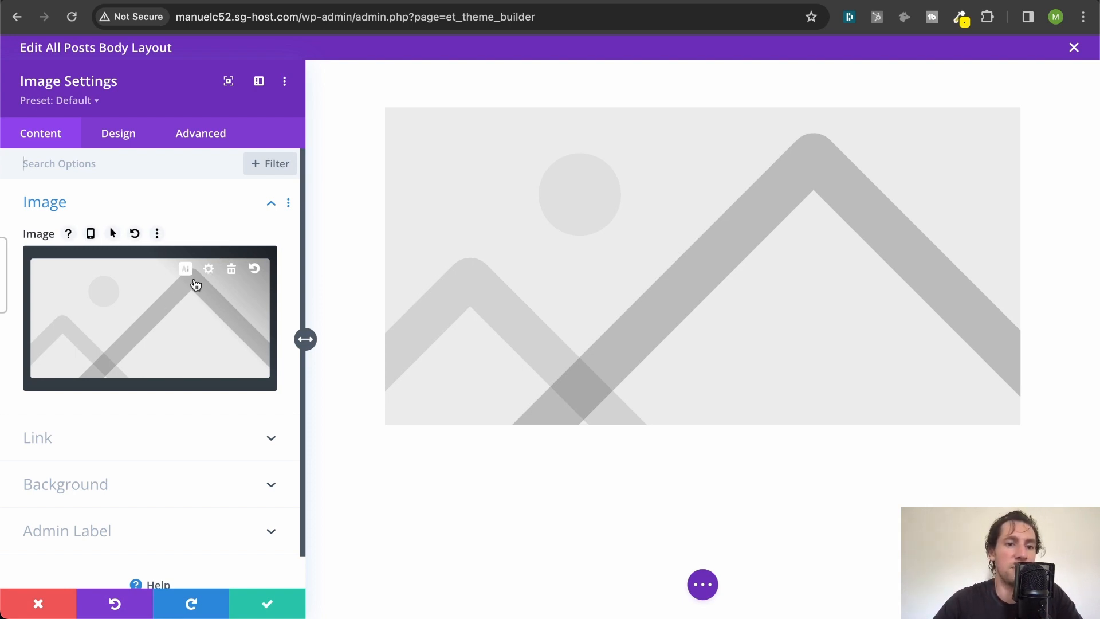
click(232, 271)
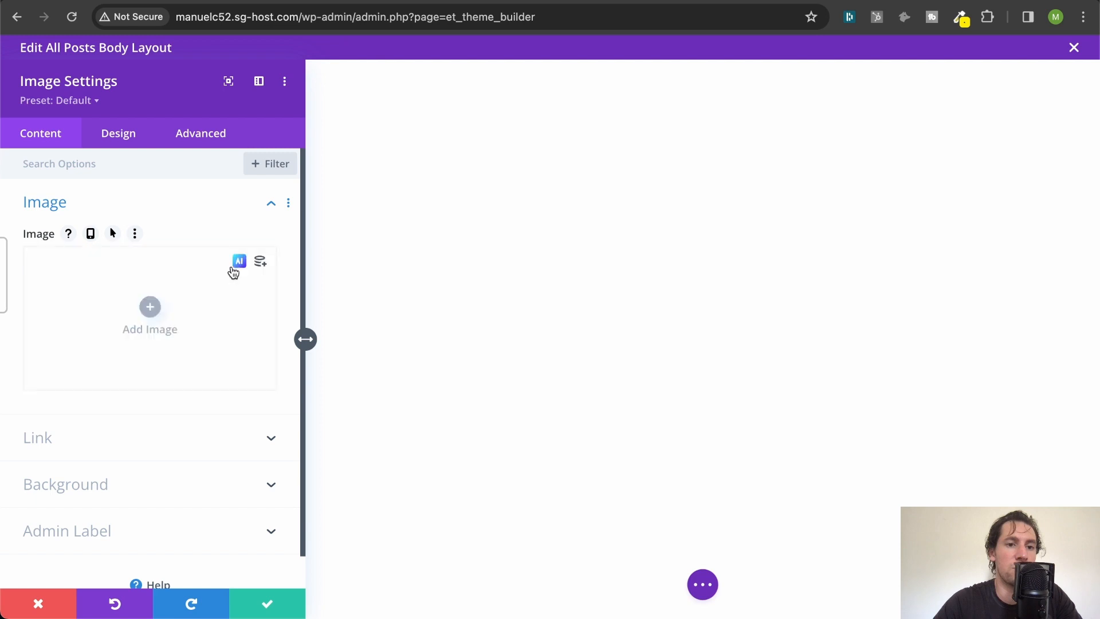
click(267, 265)
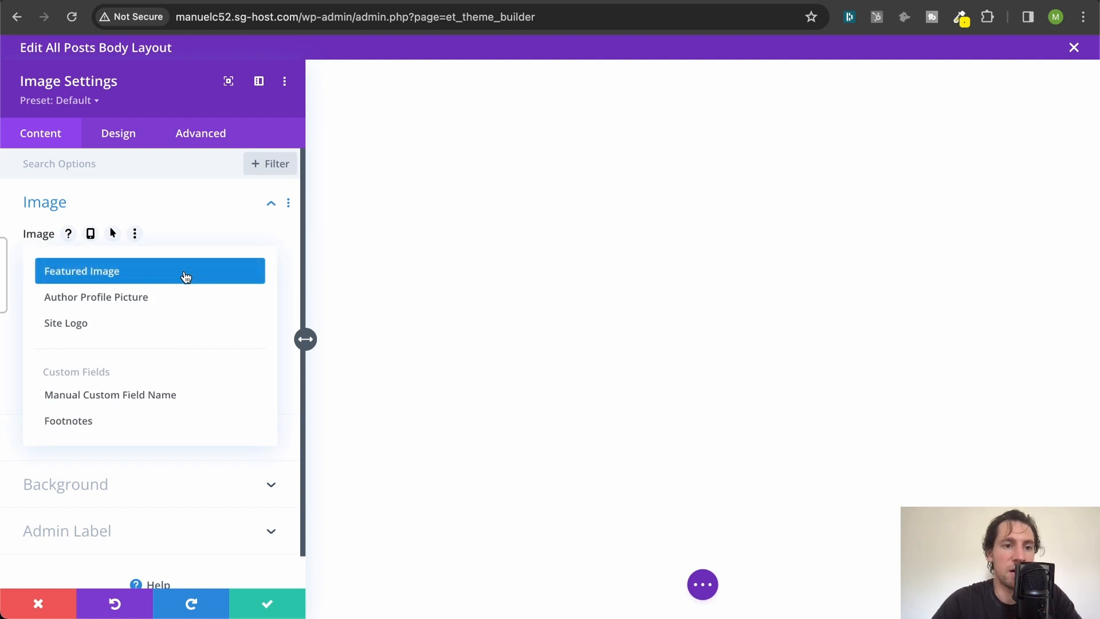
click(265, 244)
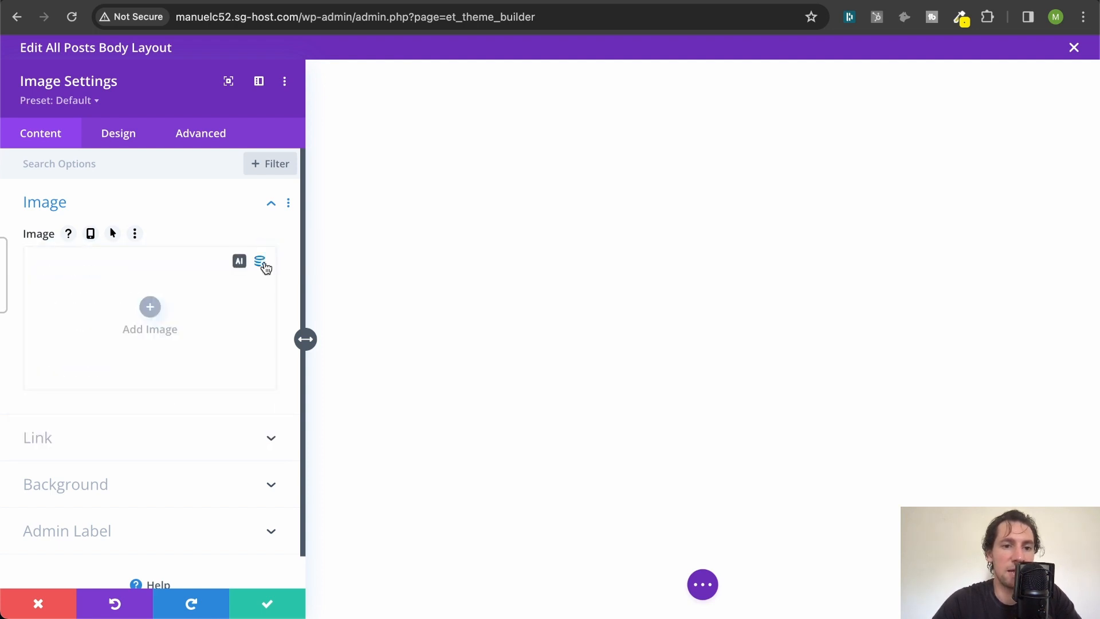
click(263, 264)
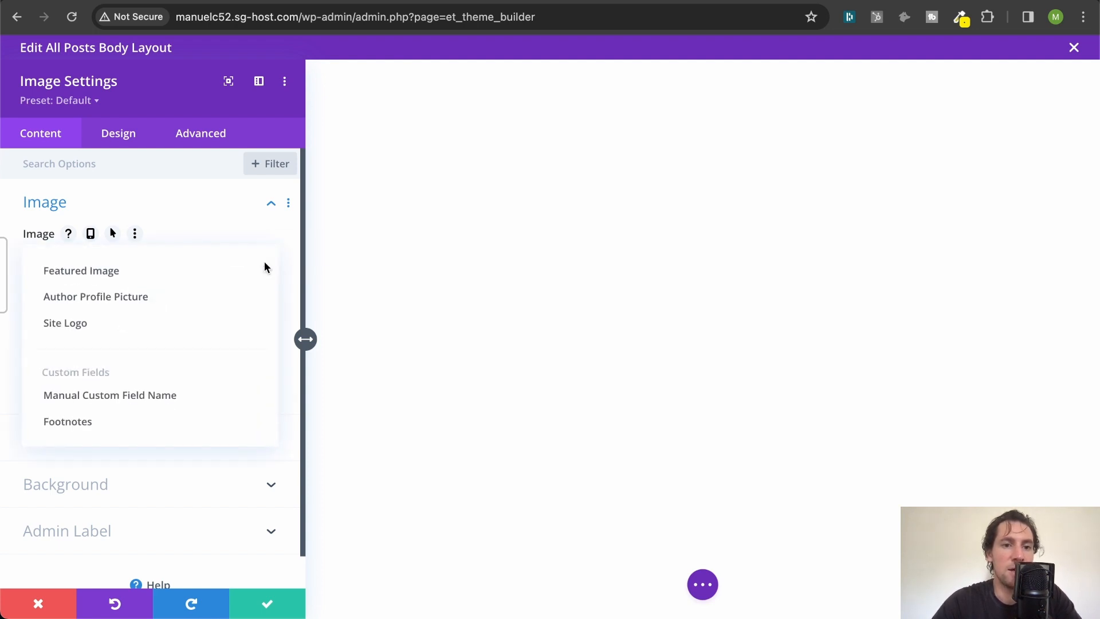
click(138, 272)
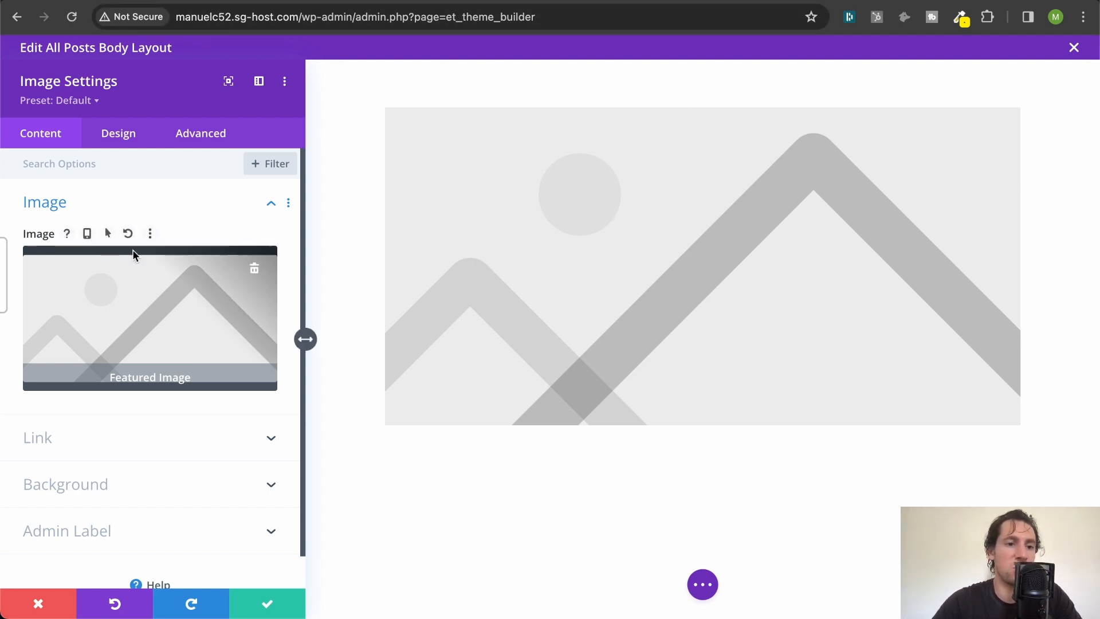
- Round all four corners of the featured image by 30px in its border design settings
scroll(134, 253, down, 1)
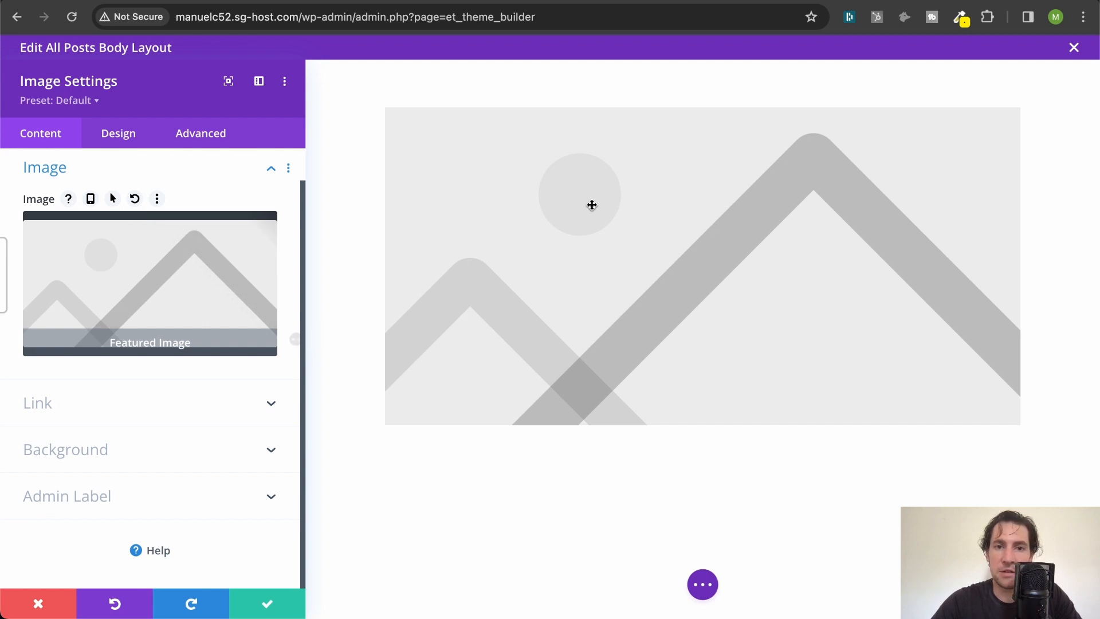
click(107, 136)
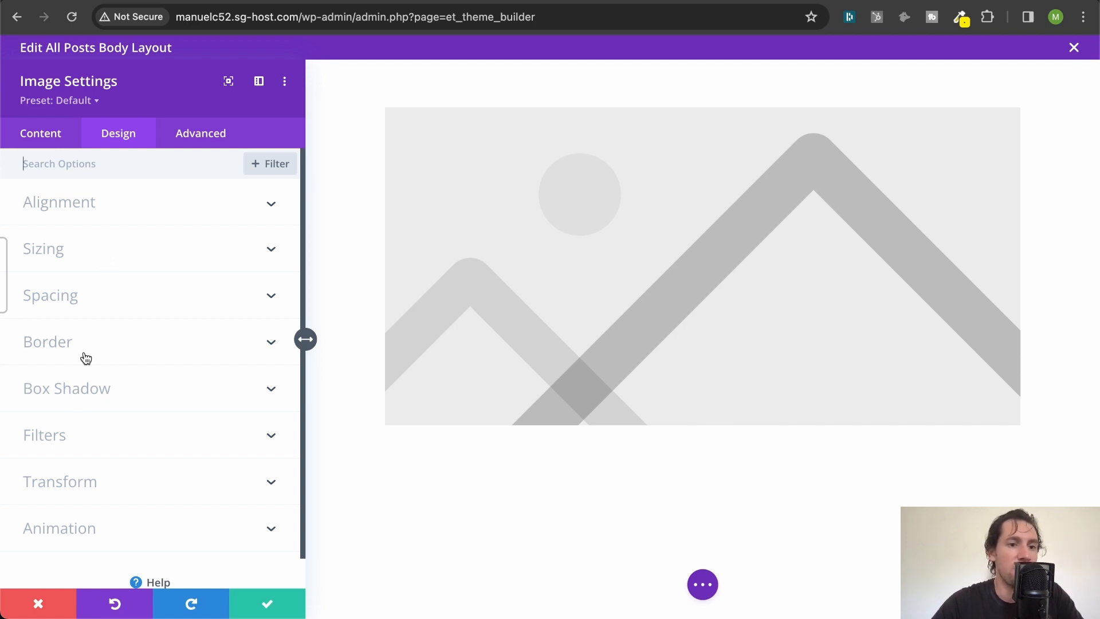
click(98, 342)
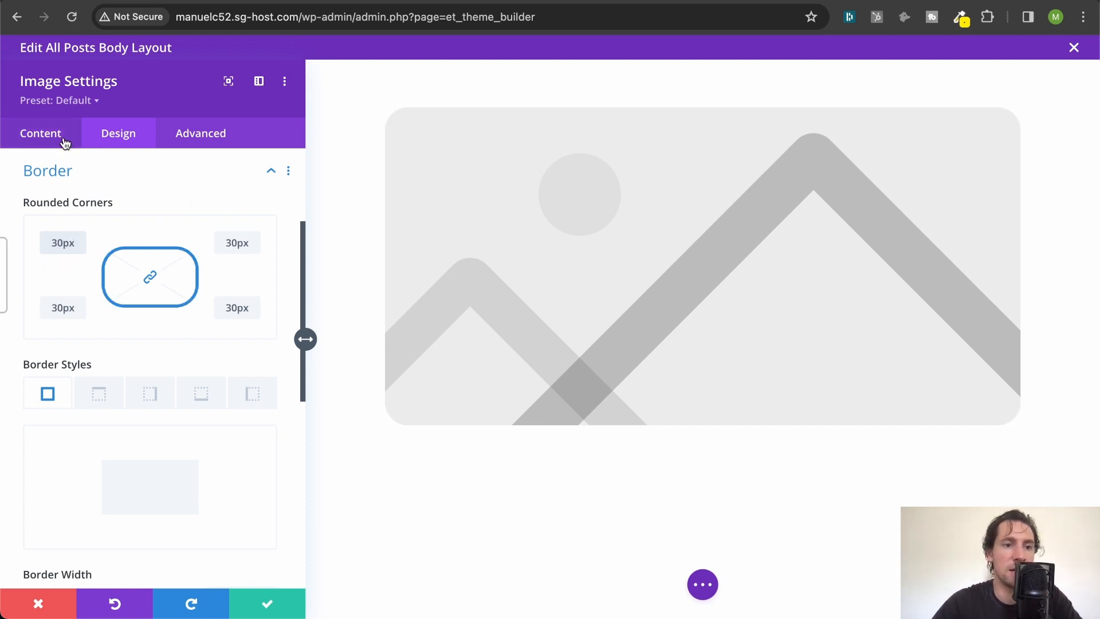
click(84, 170)
- Apply the first box shadow preset to the featured image with a blur strength of 30px and save the module
click(81, 356)
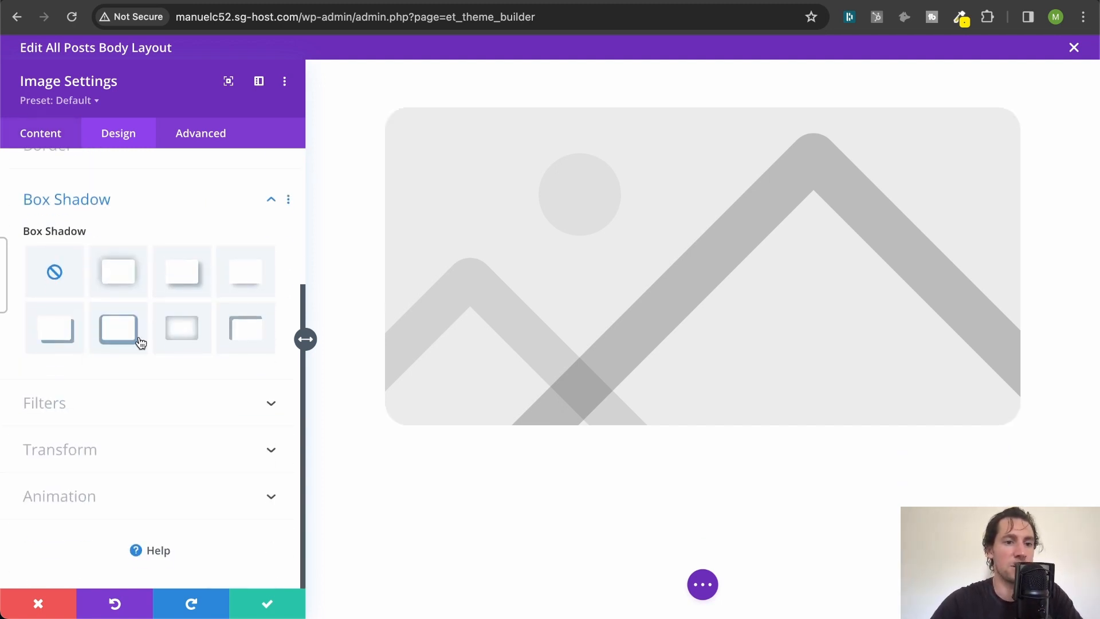
click(125, 272)
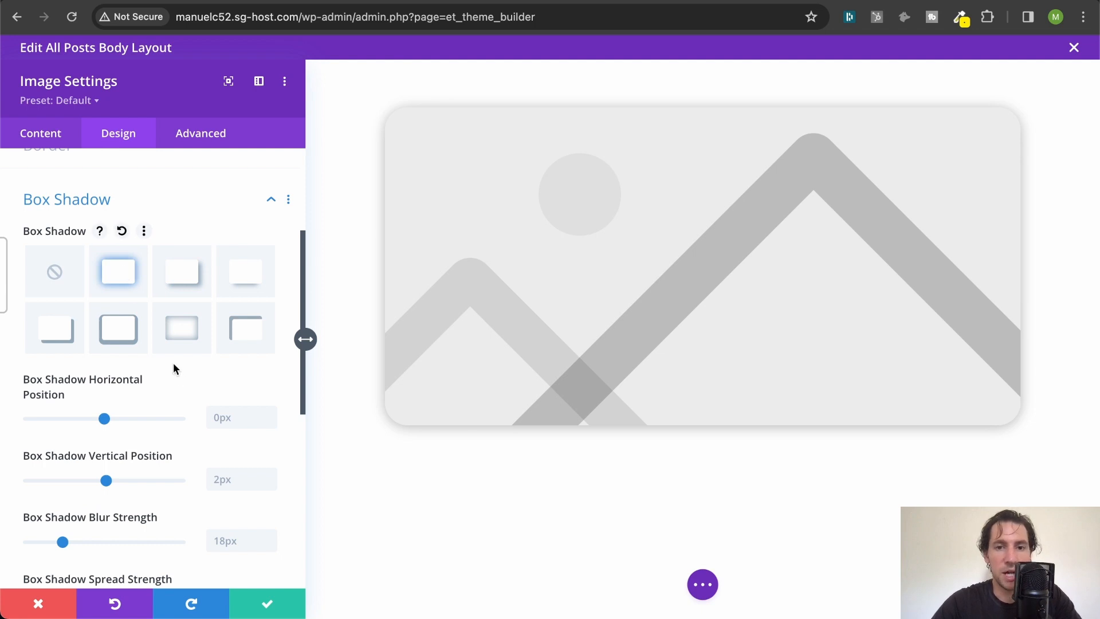
scroll(177, 369, down, 3)
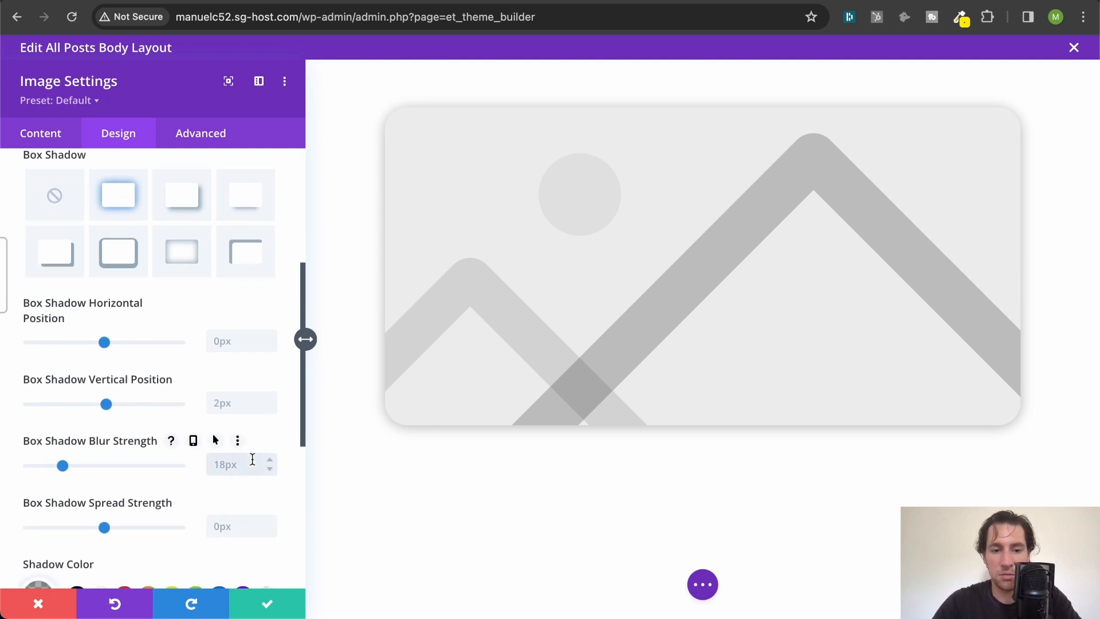
text(30px)
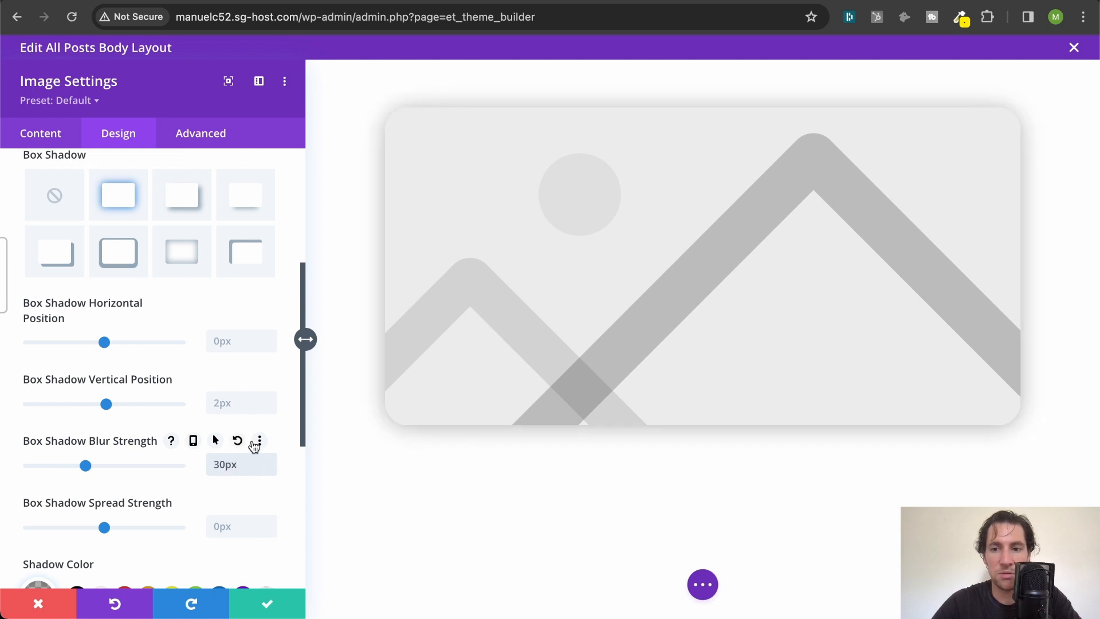
click(264, 612)
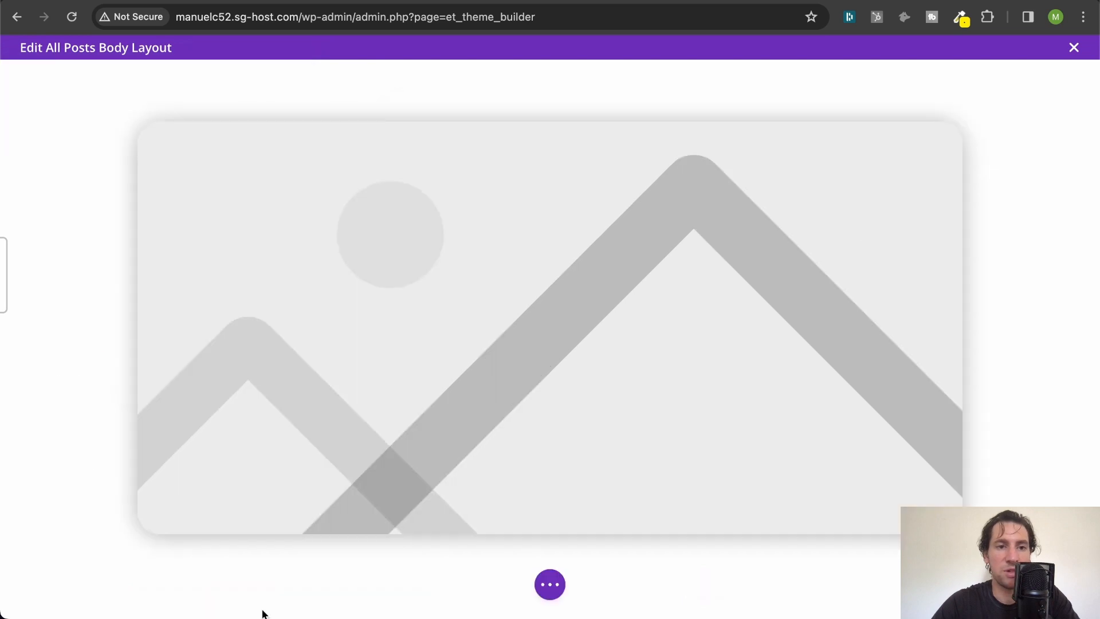
- Insert a single-column row below the featured image and add a Text module to it
scroll(552, 234, down, 2)
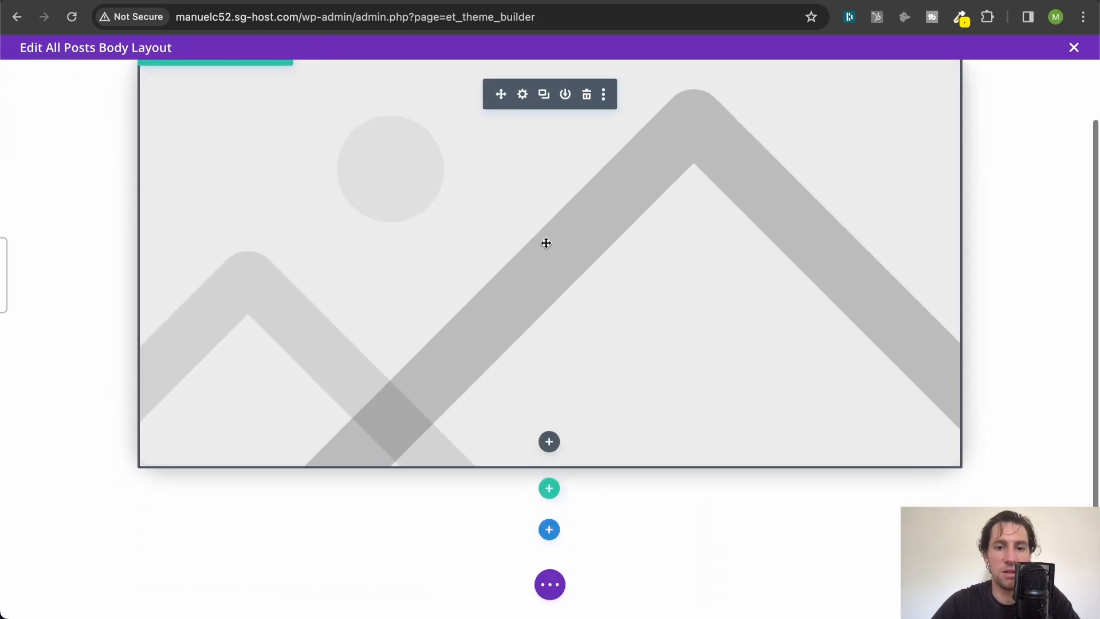
click(551, 490)
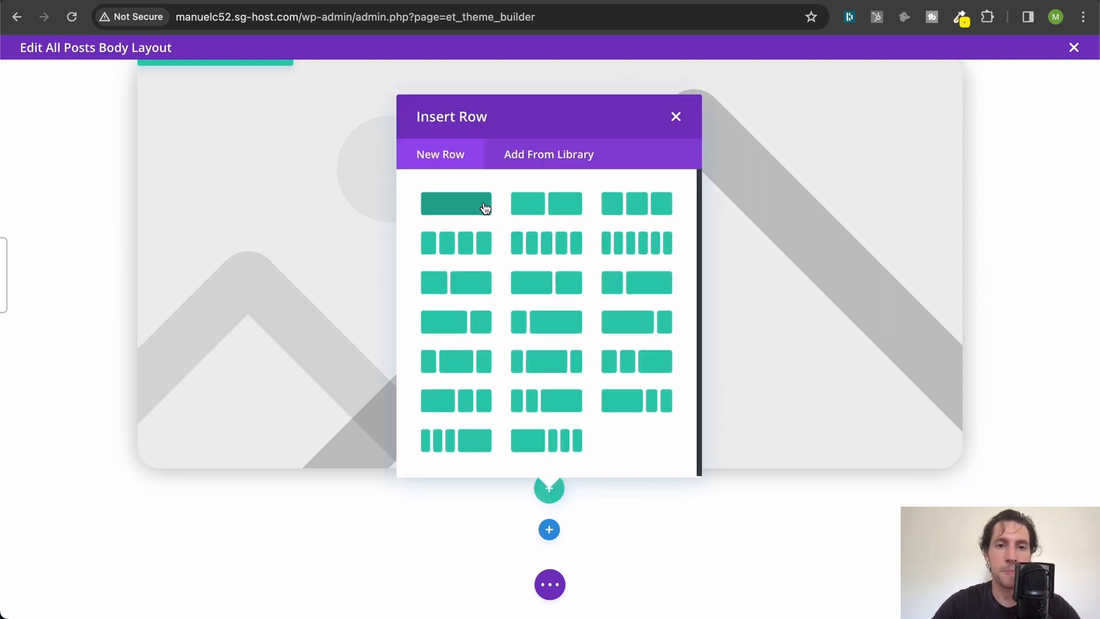
click(484, 207)
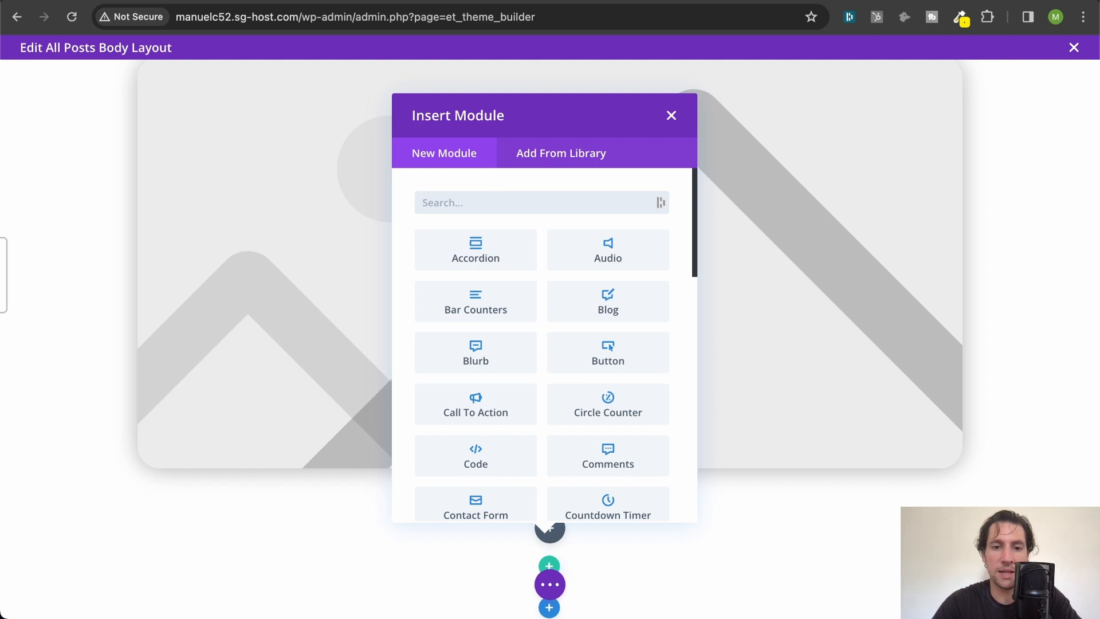
text(te)
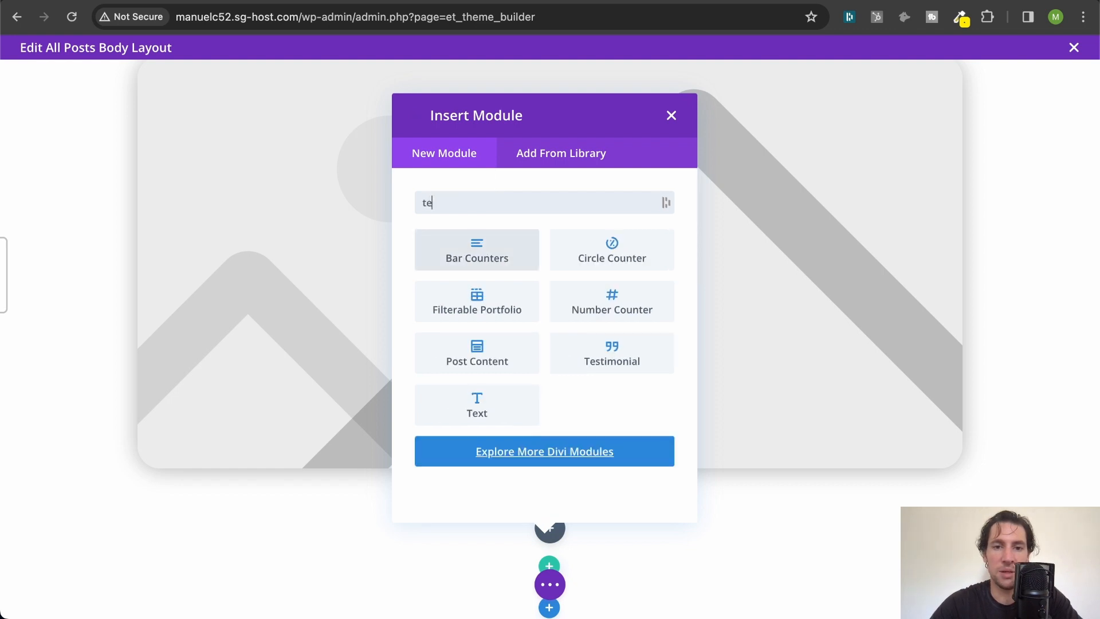
click(488, 408)
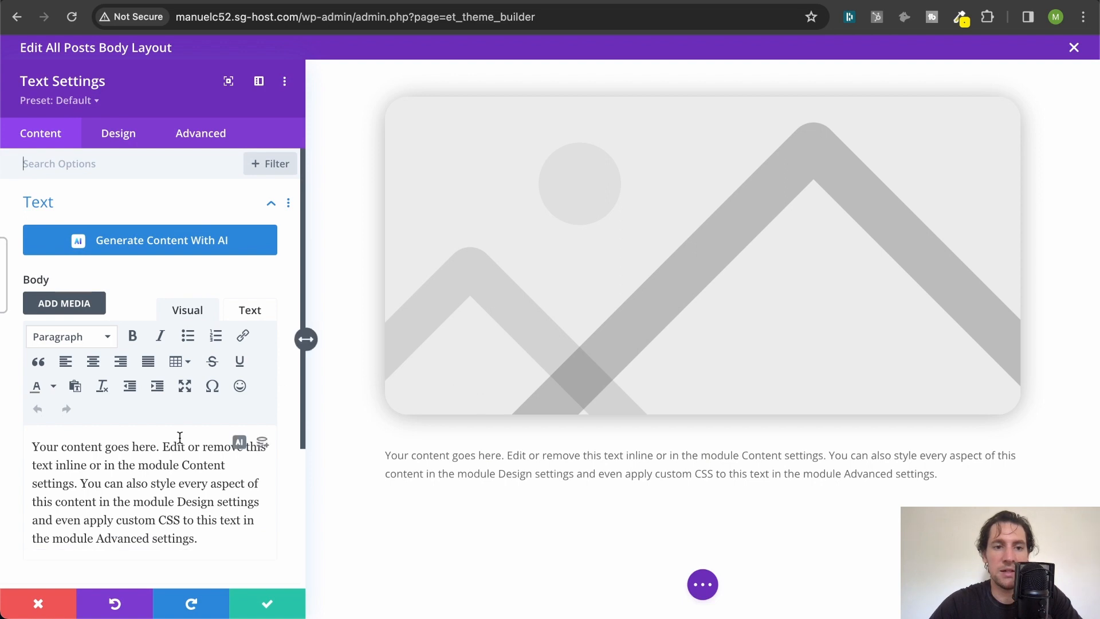
- Clear the Text module's placeholder text and use the dynamic Post Author as its body content
key(ctrl+a)
key(BackSpace)
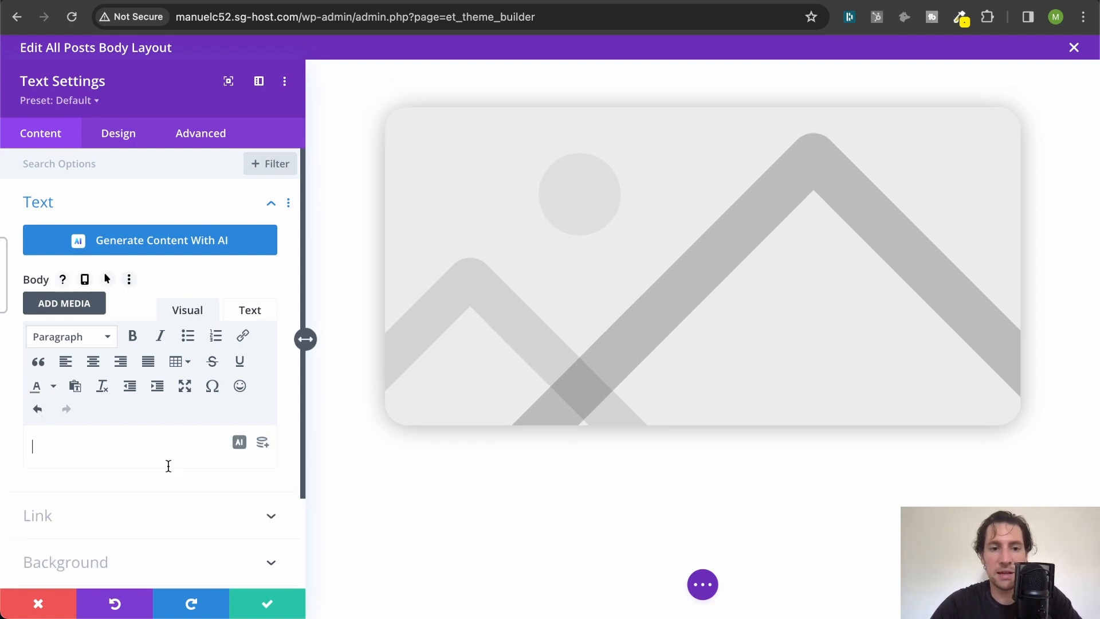
click(263, 444)
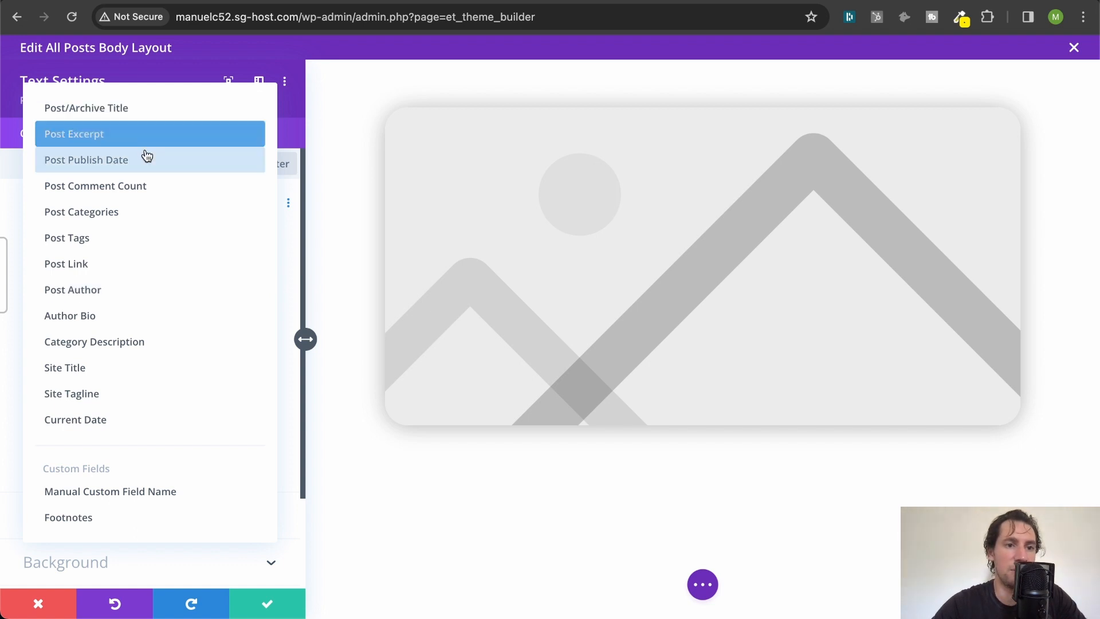
click(133, 295)
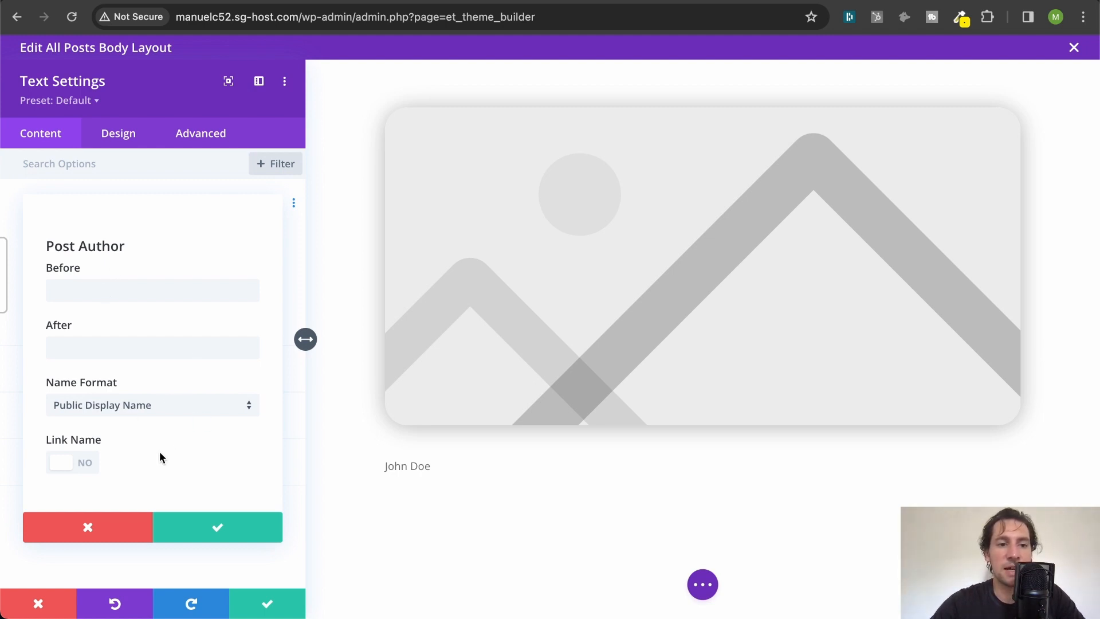
click(82, 463)
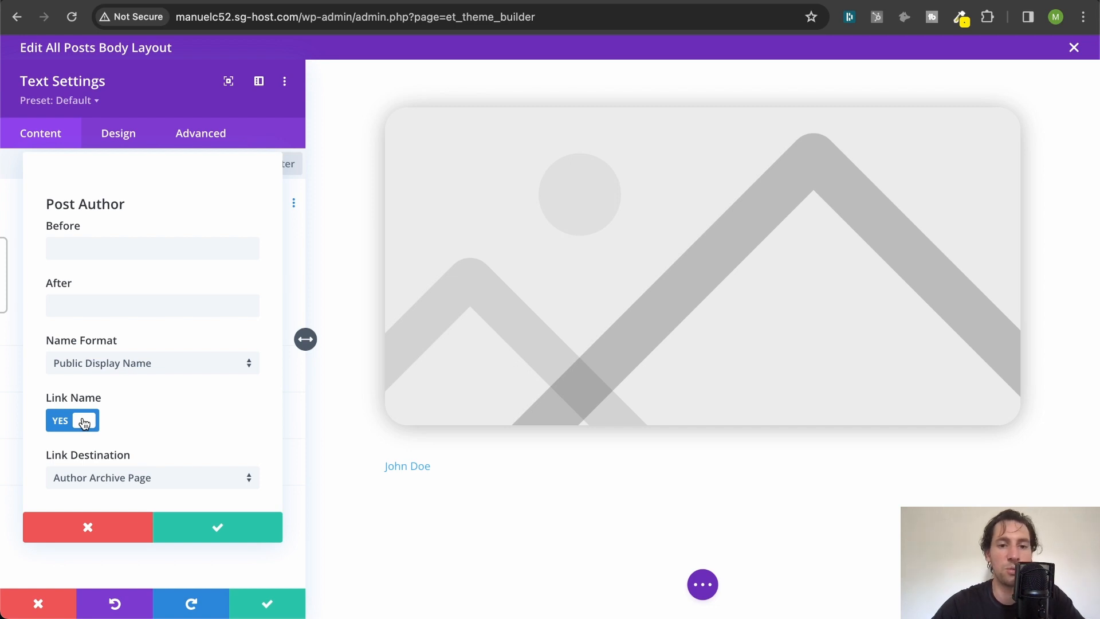
click(84, 422)
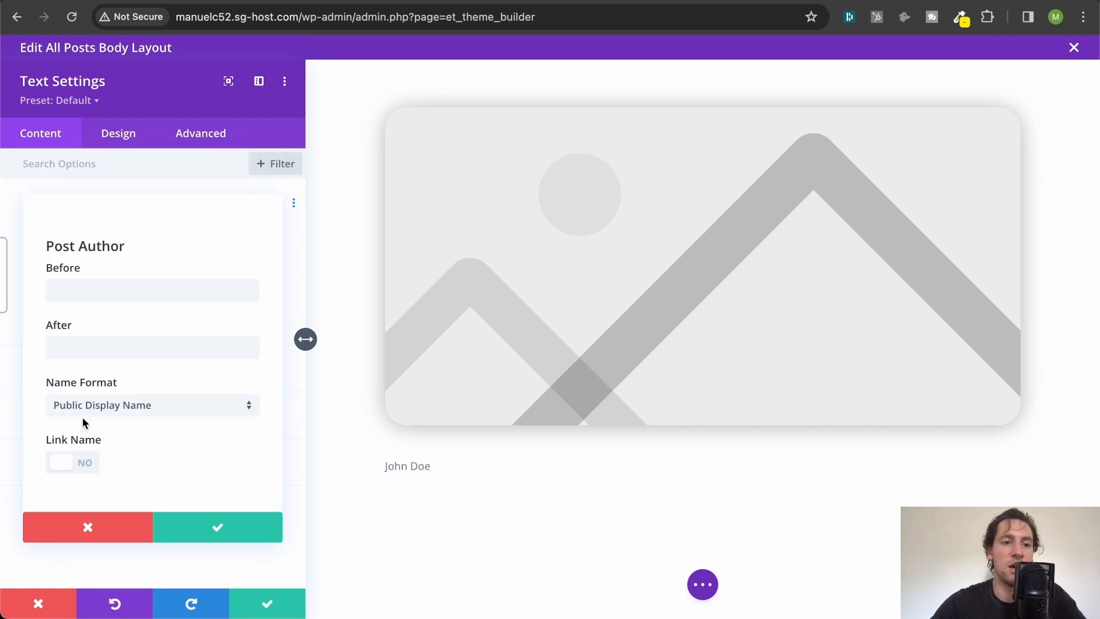
click(223, 541)
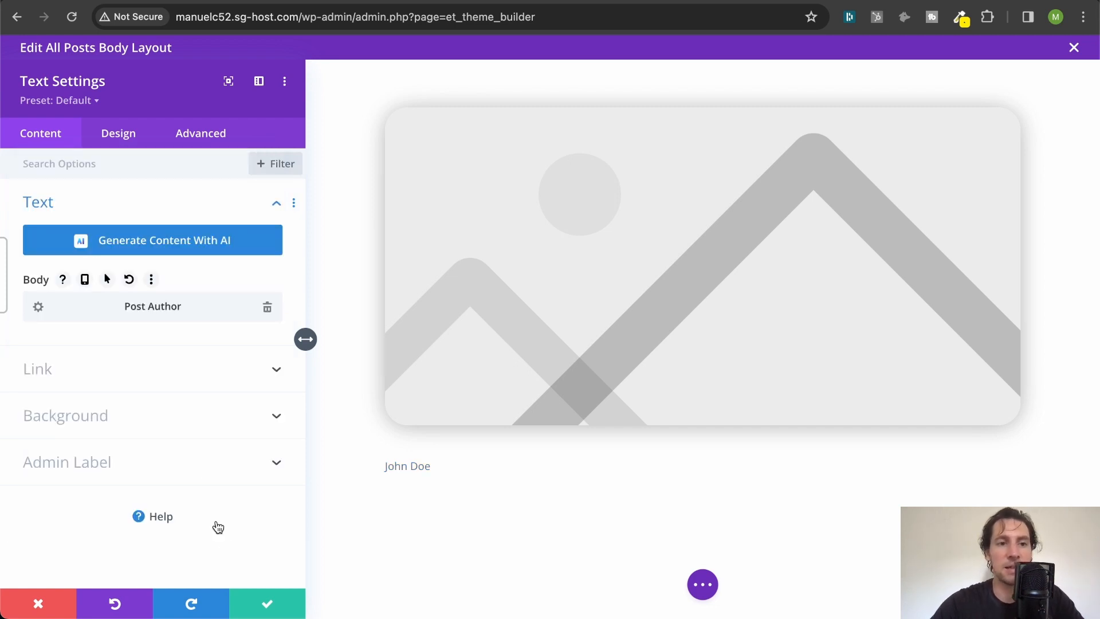
- Set the author text's color to black (#000000) and its size to 16px in the design settings, and save the module
click(119, 136)
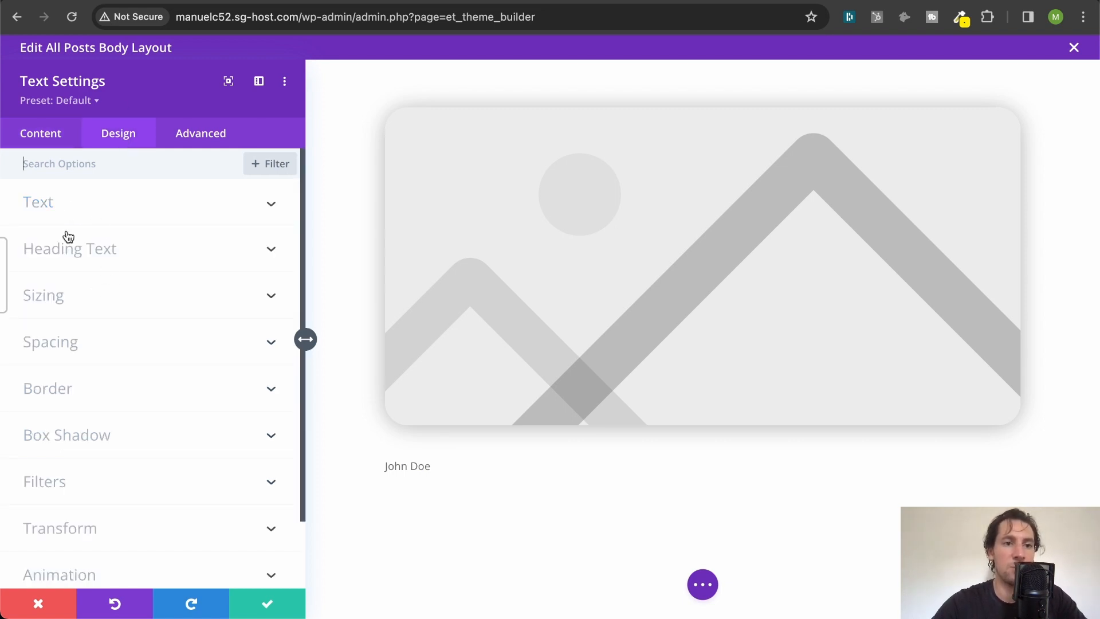
click(117, 210)
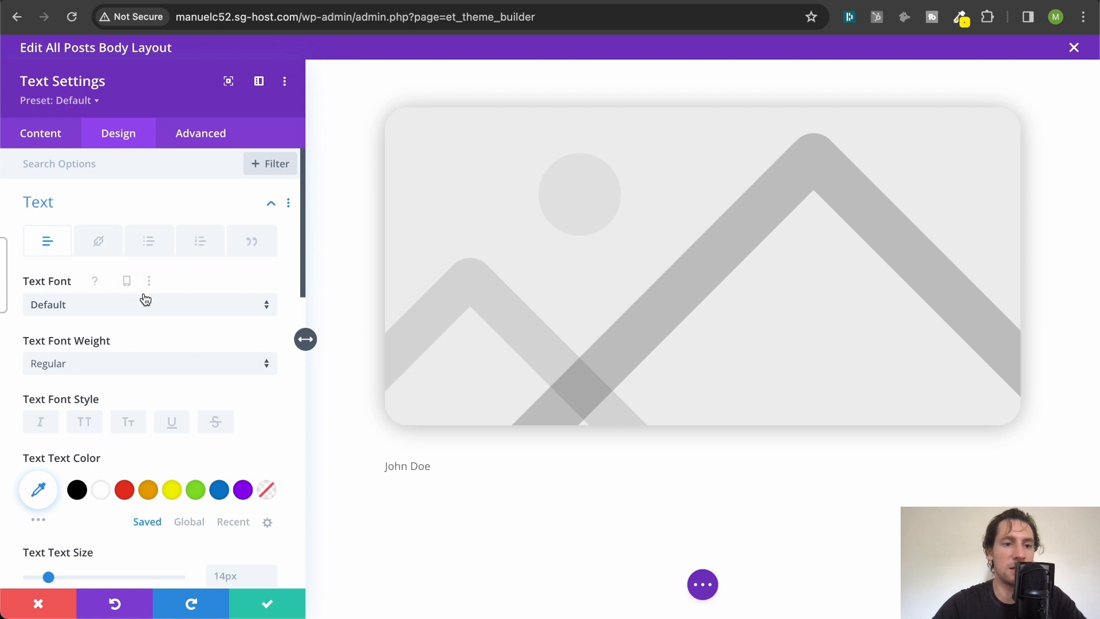
scroll(142, 296, down, 2)
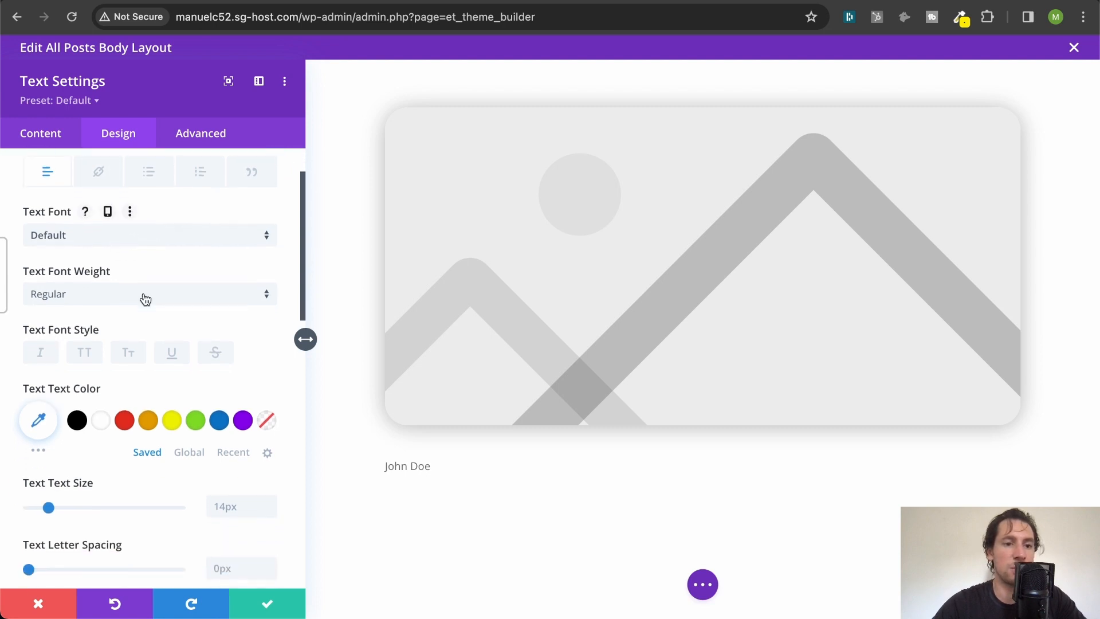
click(77, 427)
scroll(79, 422, down, 4)
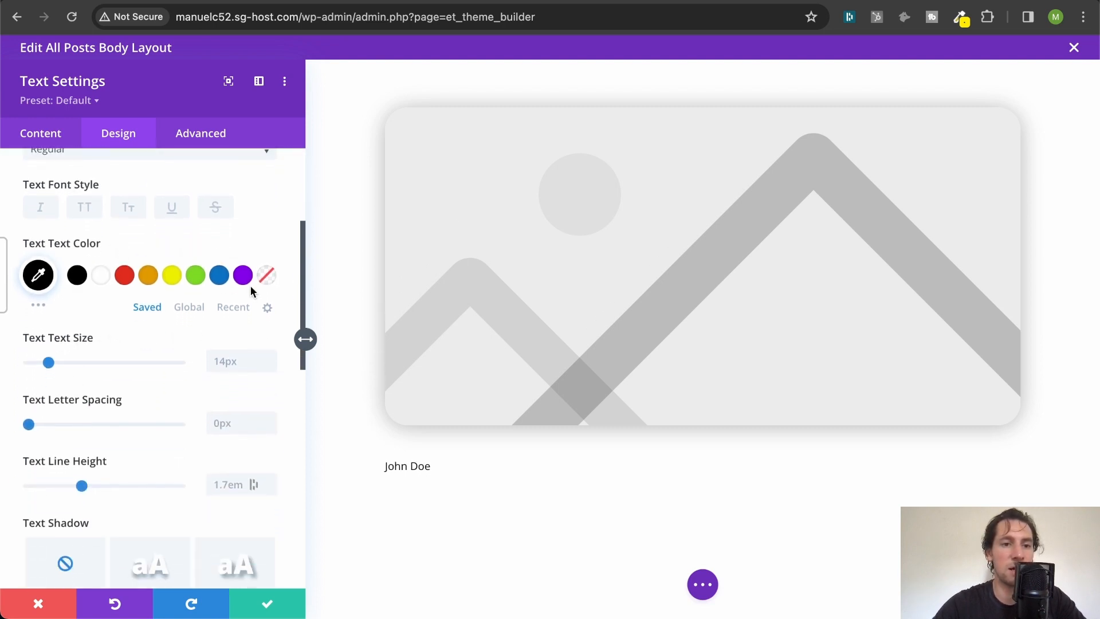
scroll(196, 355, down, 1)
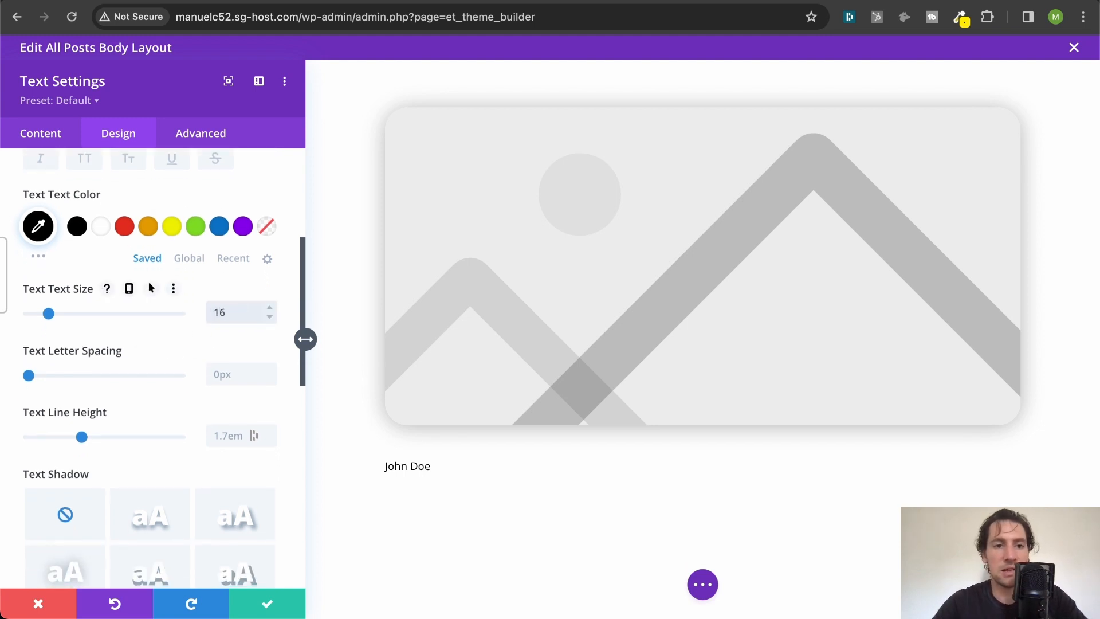
text(px)
scroll(146, 347, down, 5)
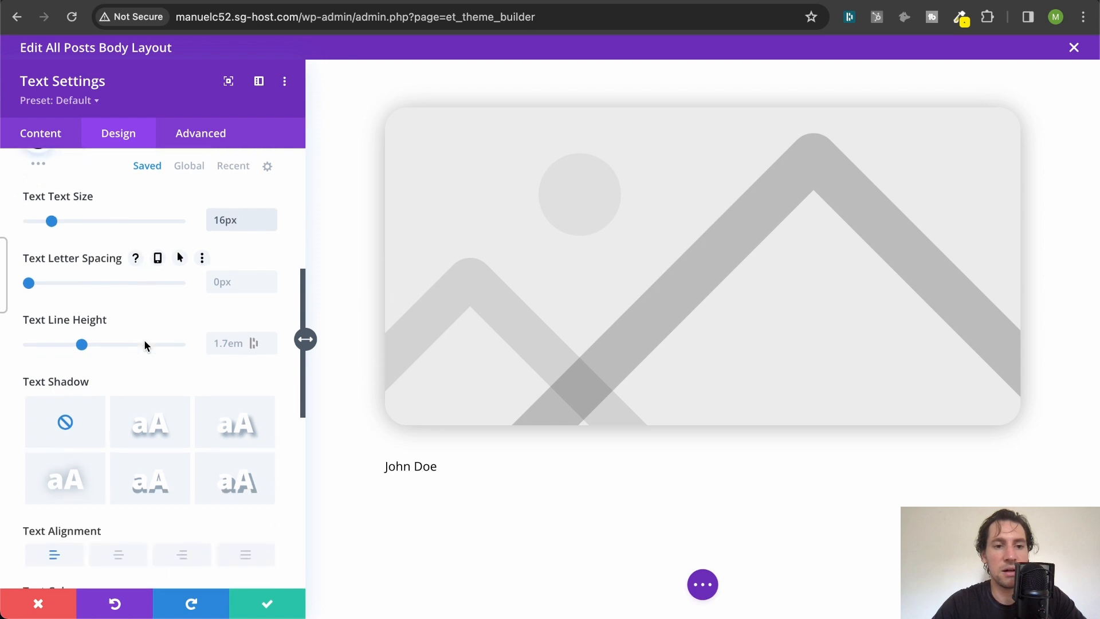
scroll(146, 347, down, 2)
scroll(144, 345, up, 12)
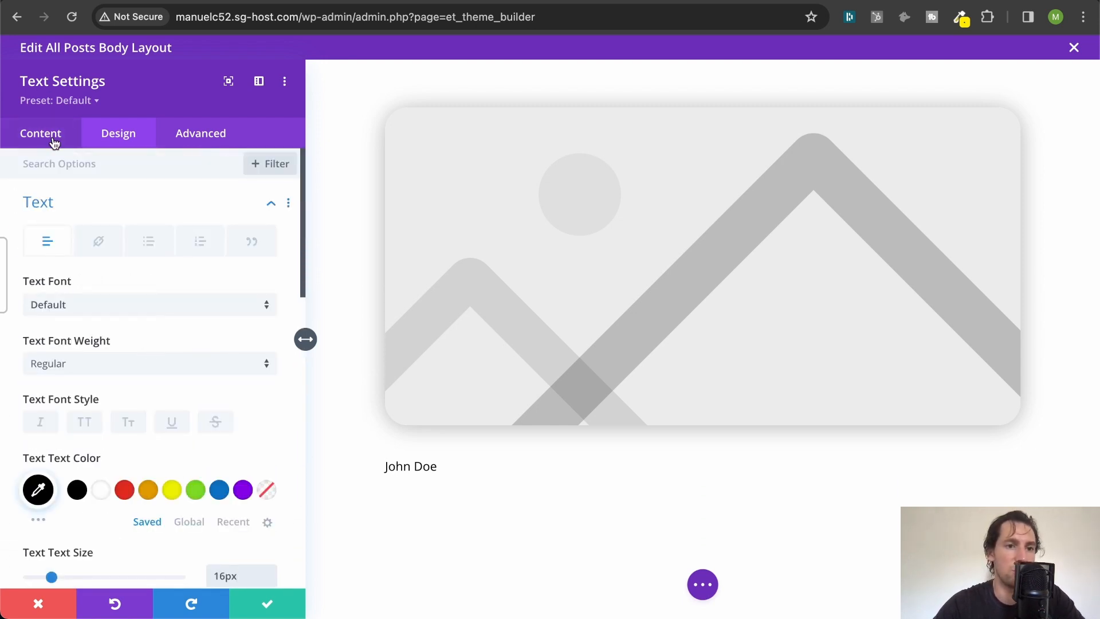
click(272, 608)
- Change the author row to two equal columns and add a Text module to the empty second column
scroll(486, 454, down, 3)
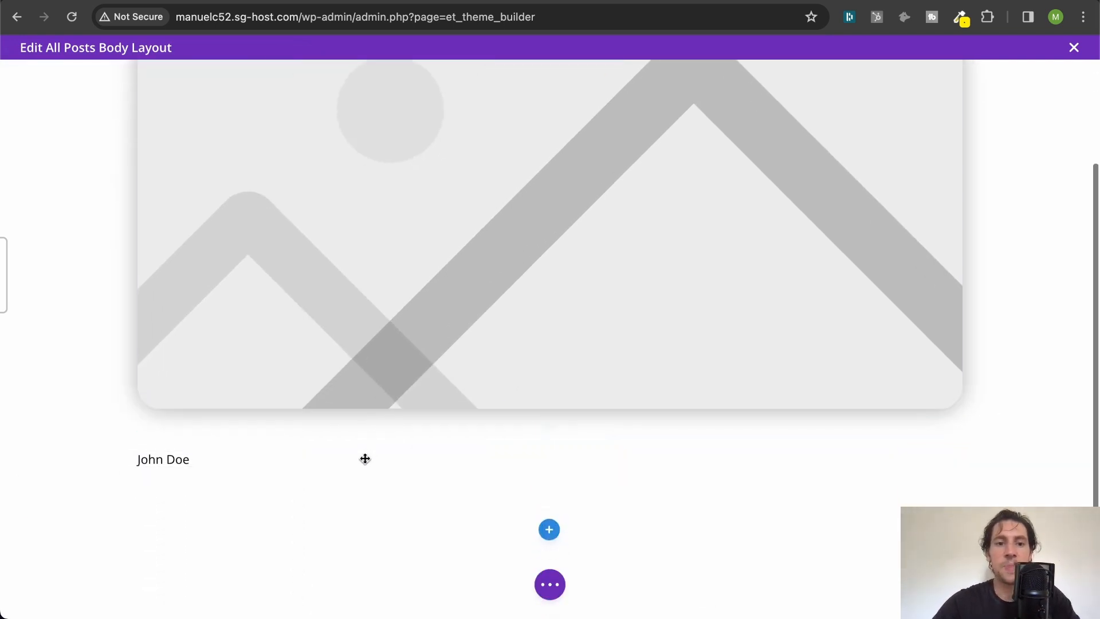
mouse_move(364, 457)
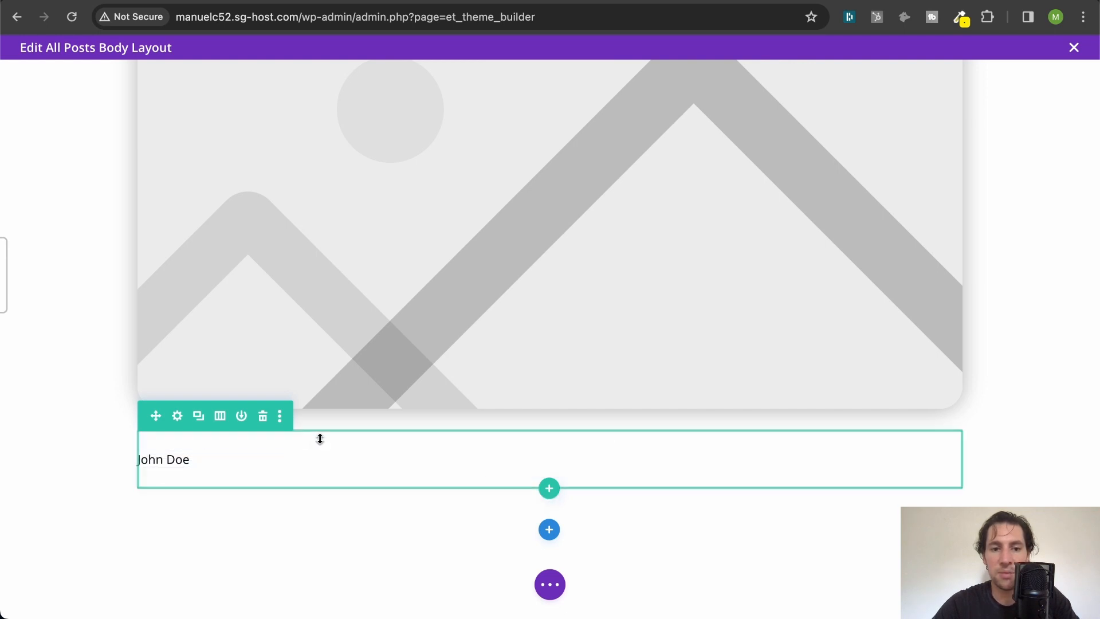
click(220, 415)
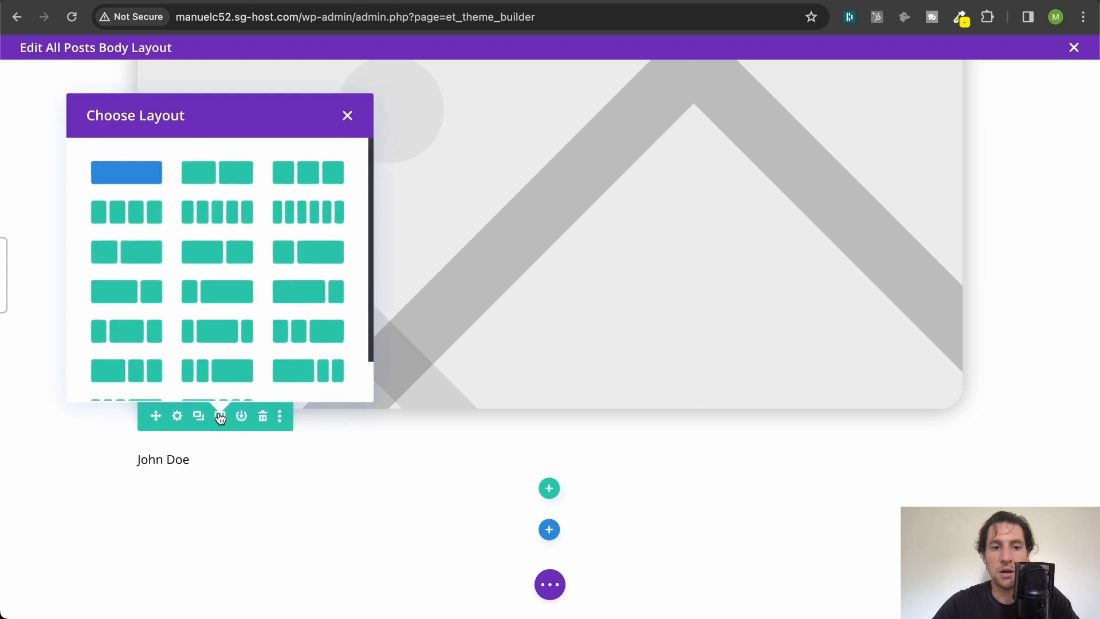
click(236, 172)
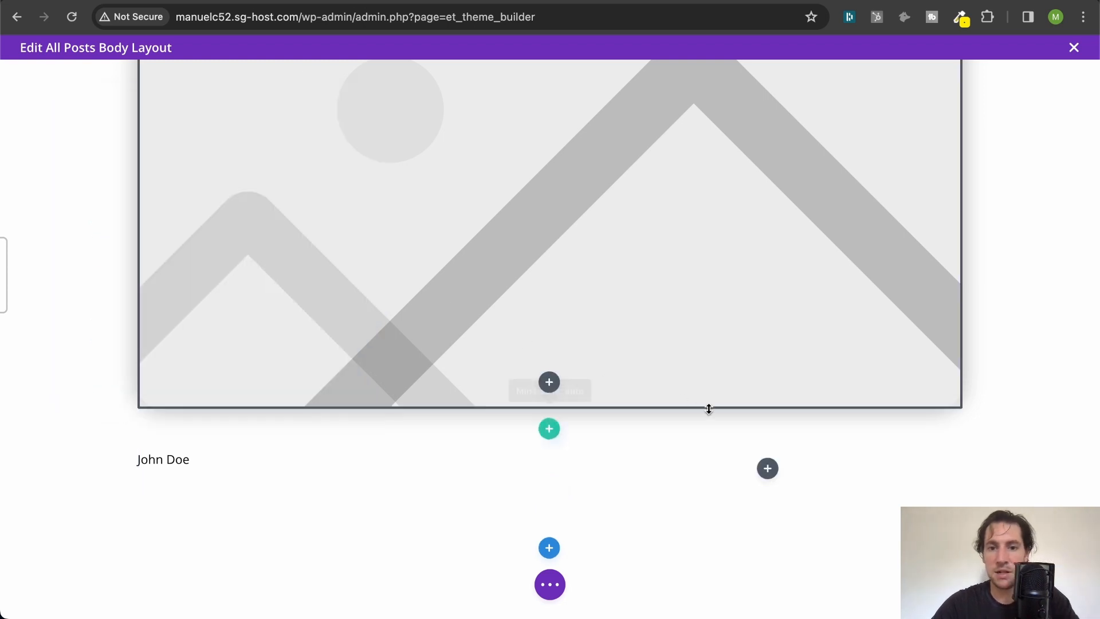
click(768, 468)
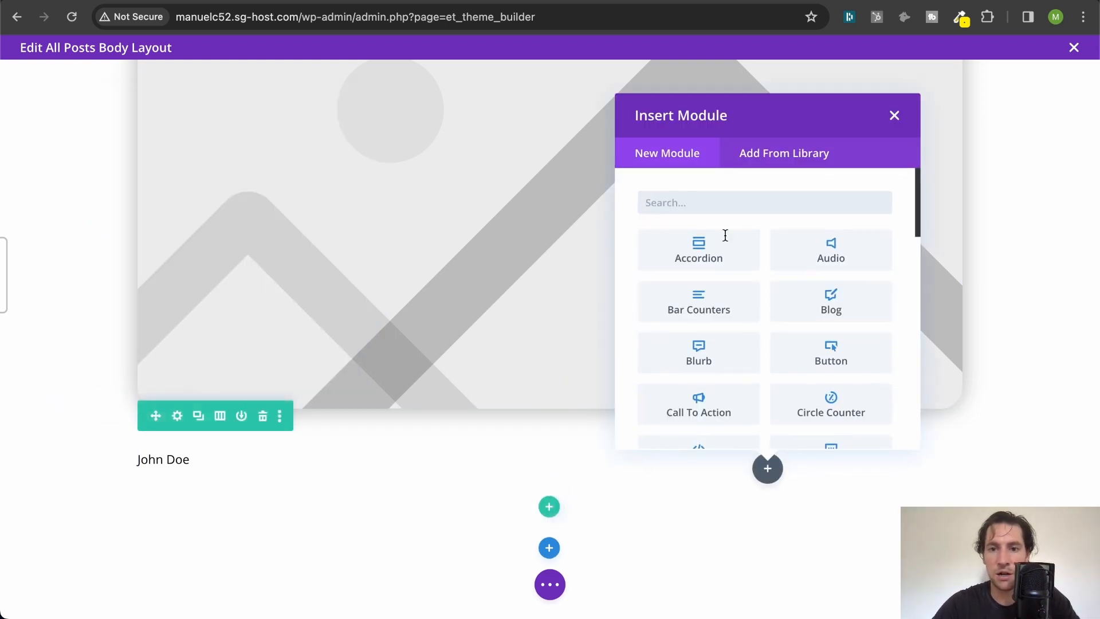
text(text)
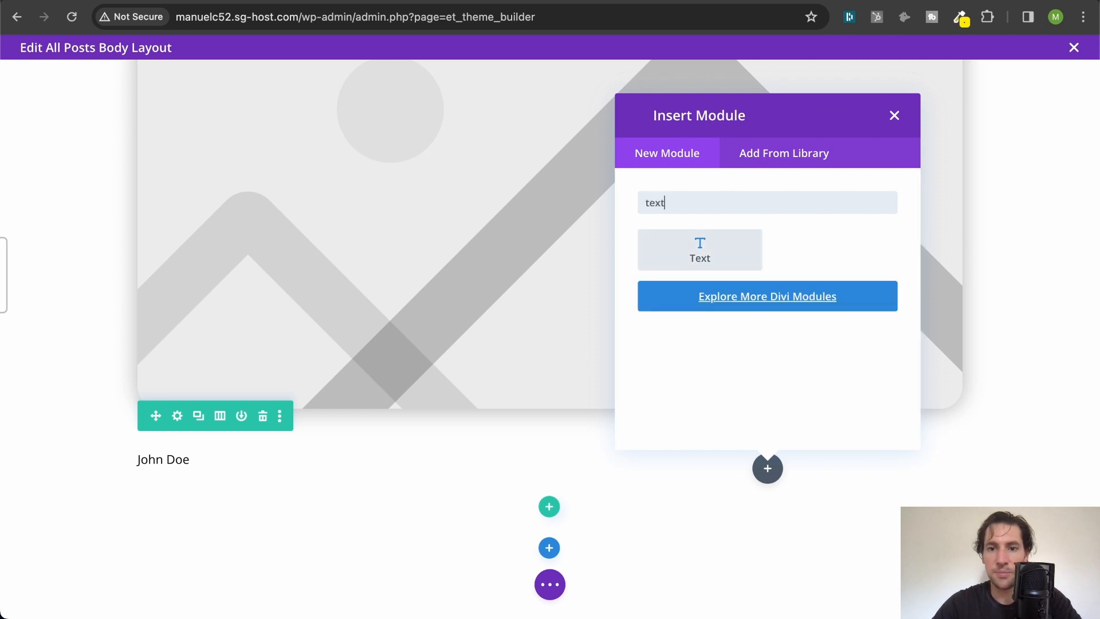
click(695, 253)
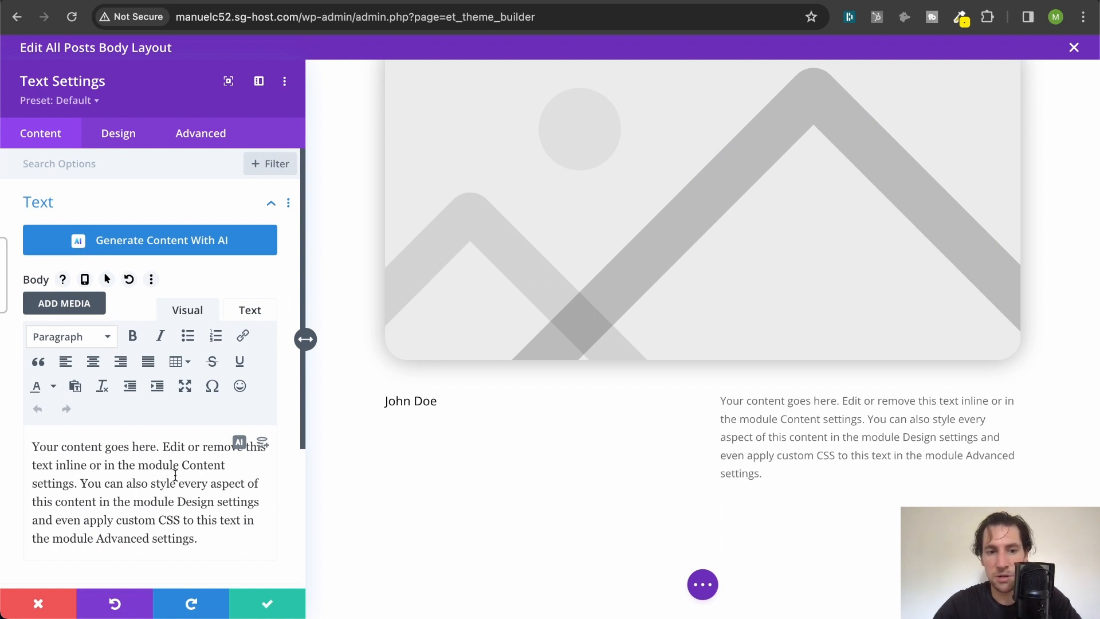
- Use the dynamic Post Publish Date with the default date format as the new Text module's body content
click(263, 443)
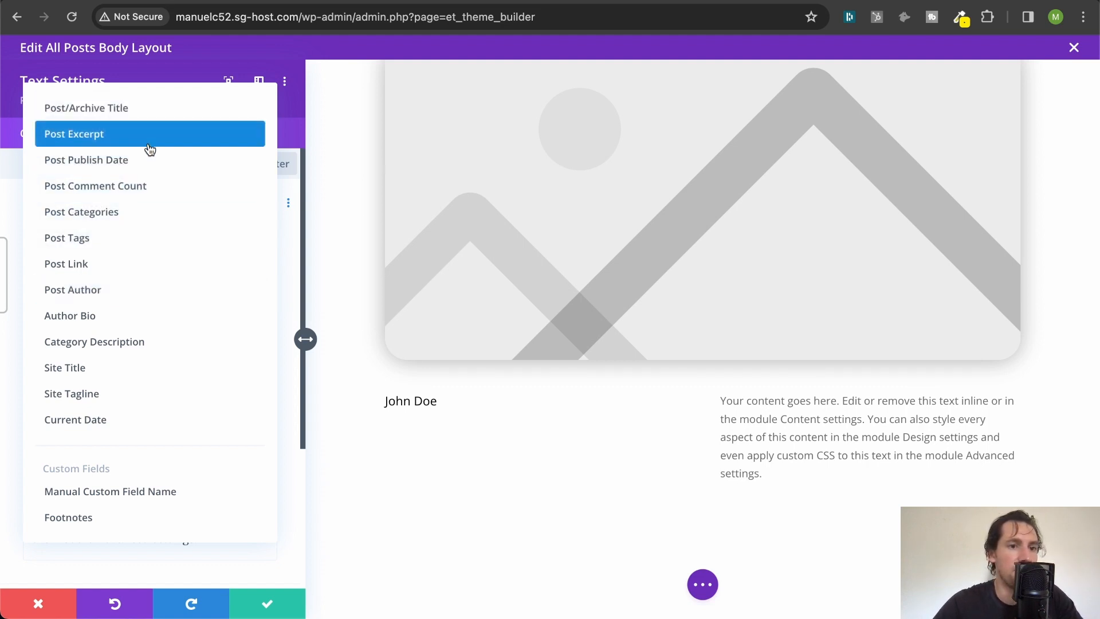
click(150, 163)
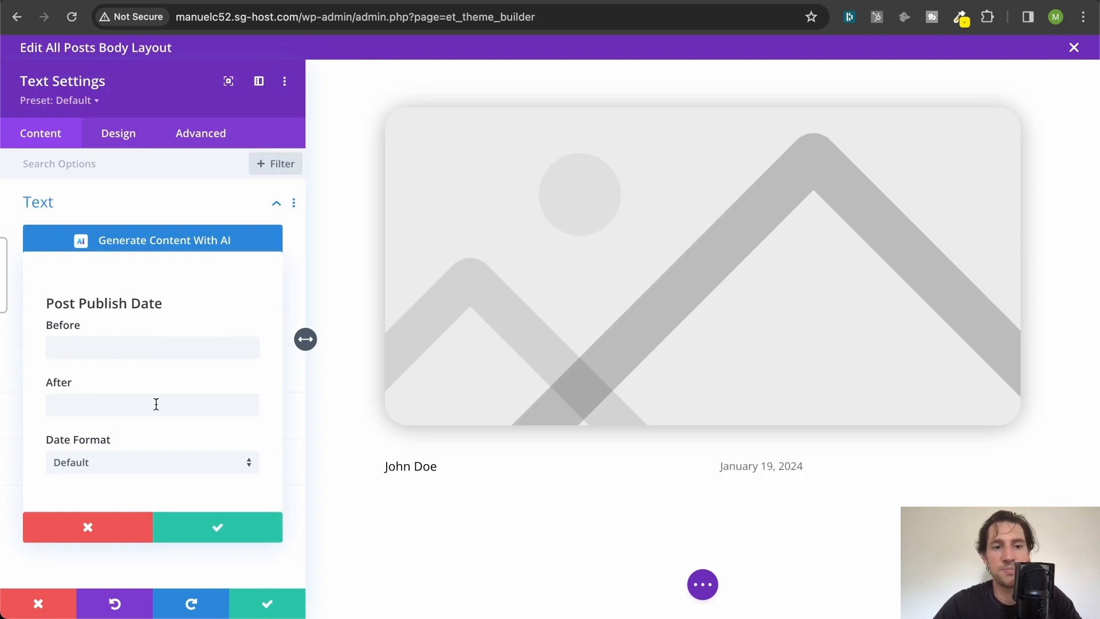
click(234, 526)
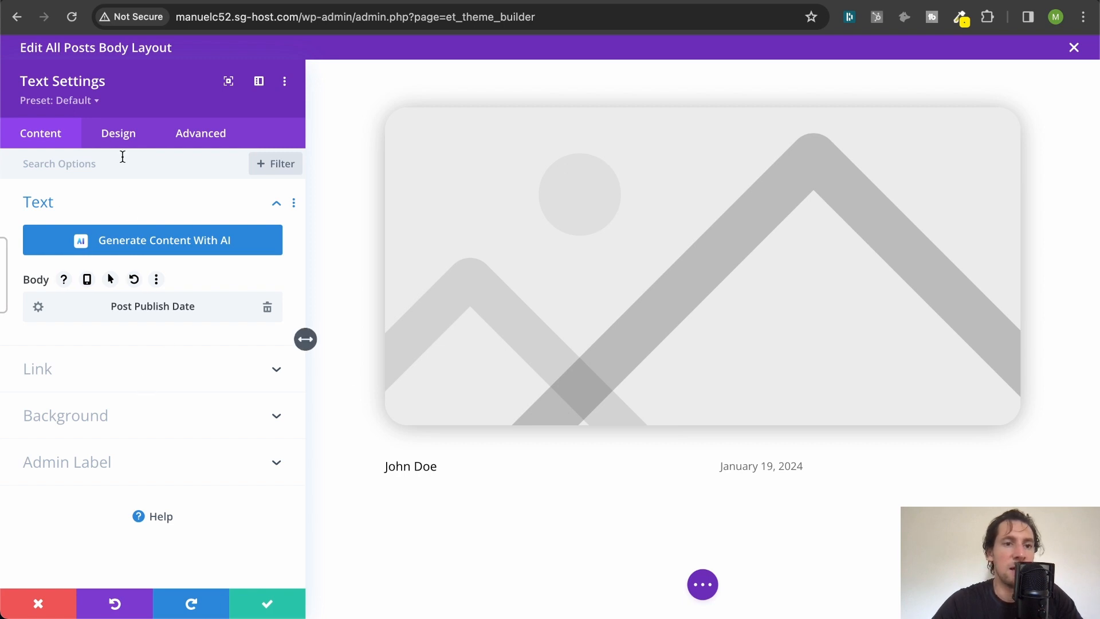
- Set the publish date text's color to black (#000000) and its size to 16 in the design settings
click(120, 135)
click(98, 216)
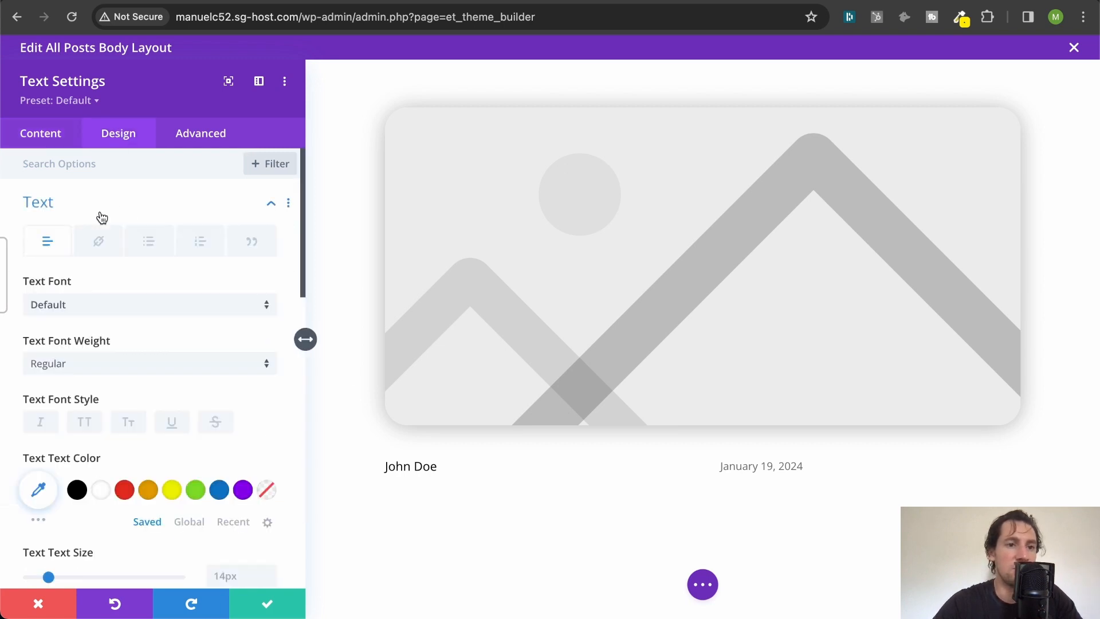
scroll(175, 275, down, 3)
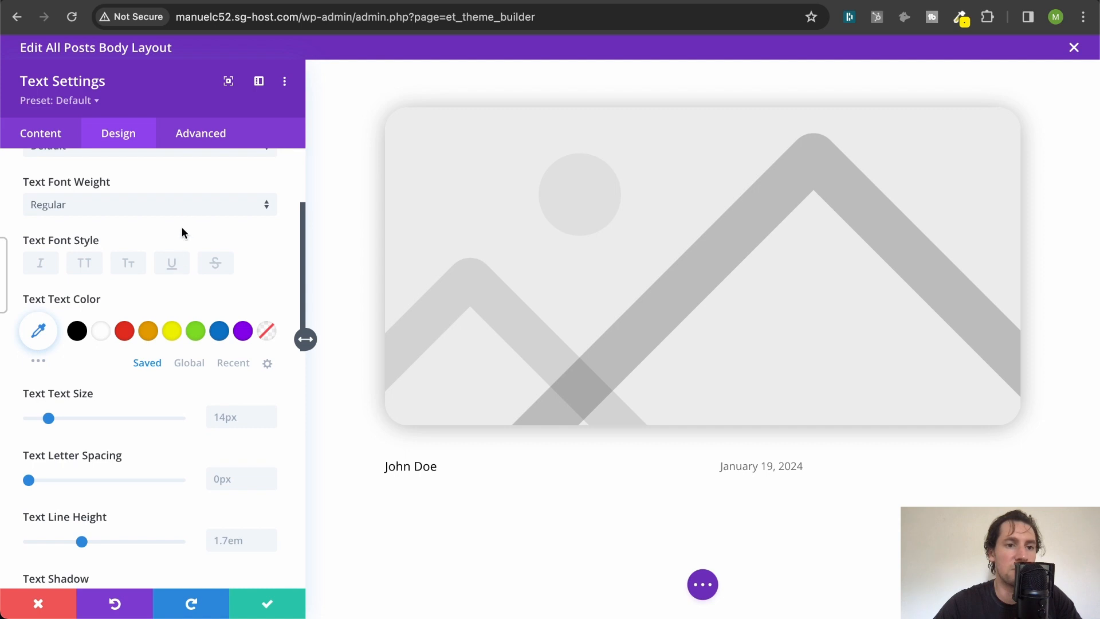
scroll(181, 226, down, 2)
click(77, 237)
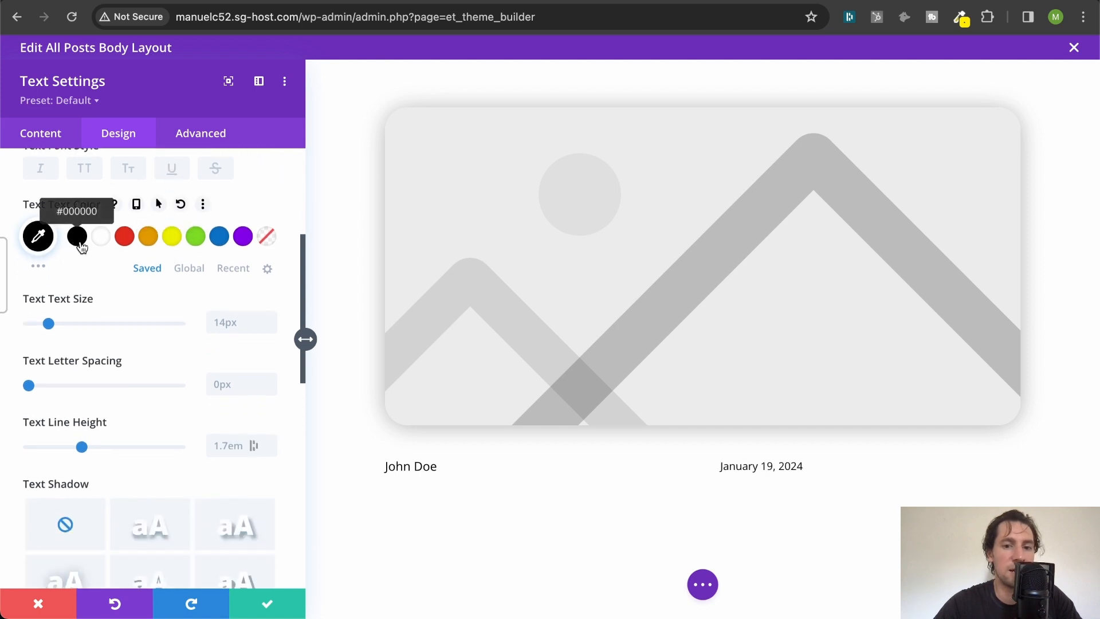
click(231, 314)
text(1)
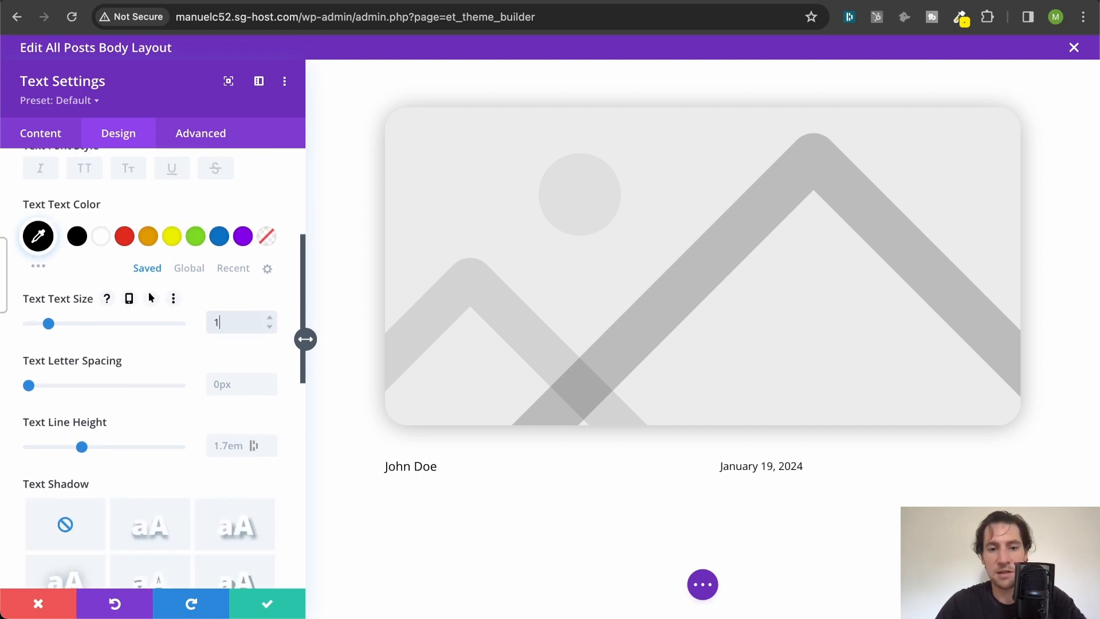
text(6)
scroll(234, 321, down, 8)
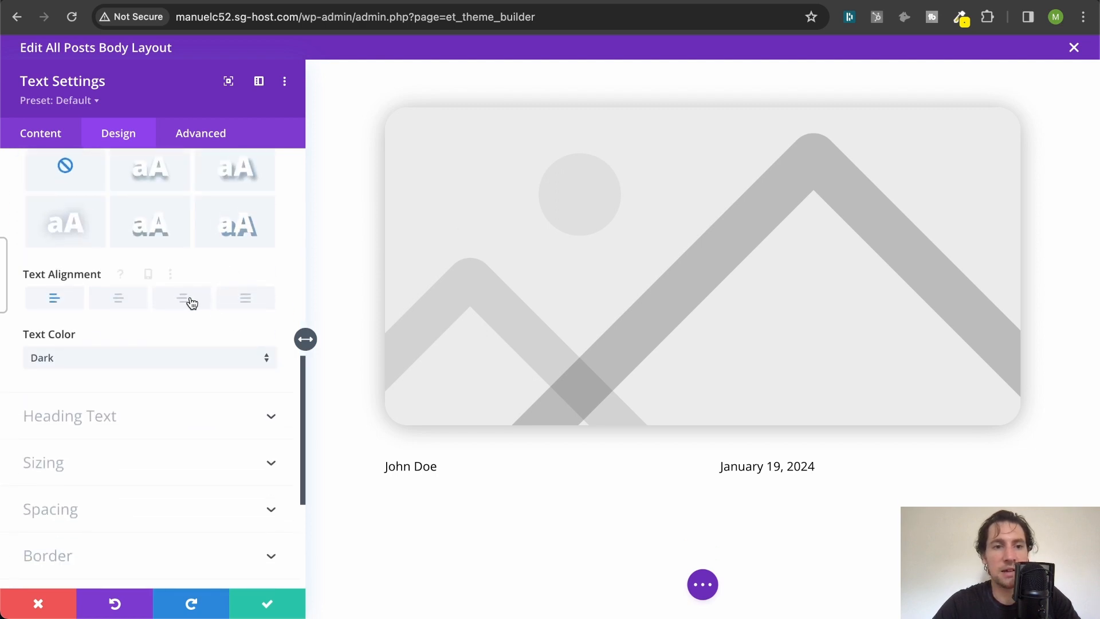
- Align the publish date text to the right and save the module
click(183, 299)
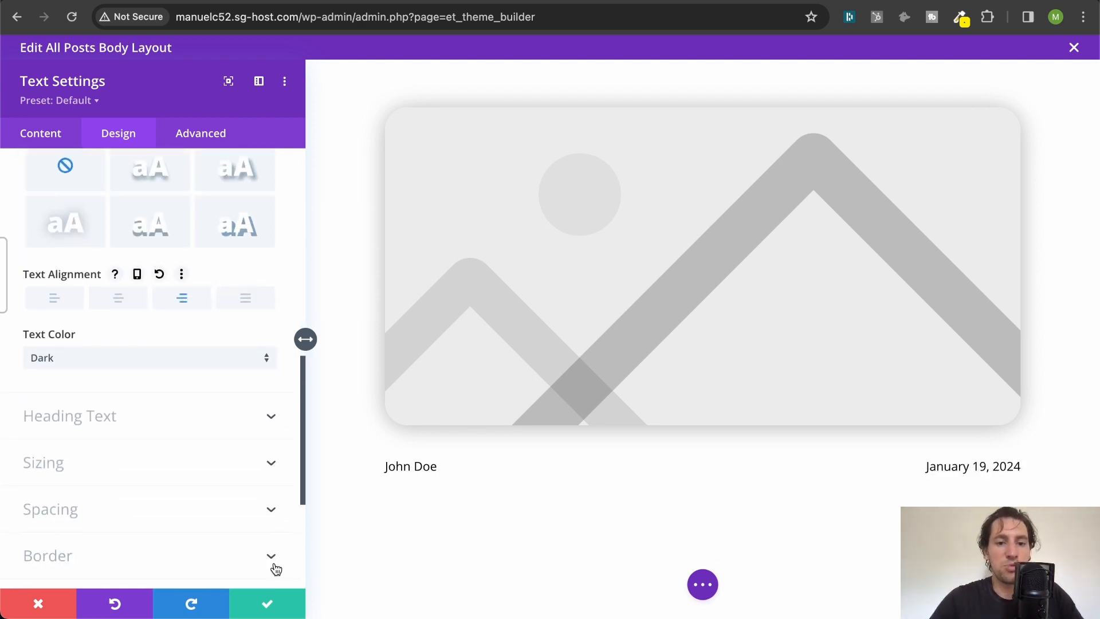
click(264, 600)
scroll(270, 567, down, 3)
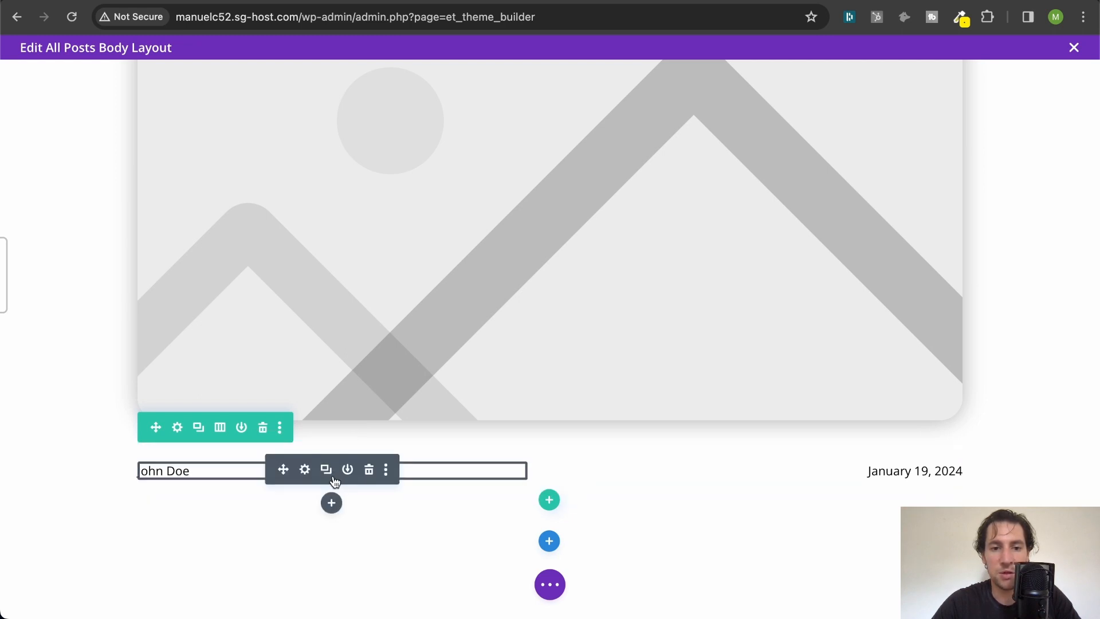
- Add a Blurb module below the author text in the first column of the row
click(332, 504)
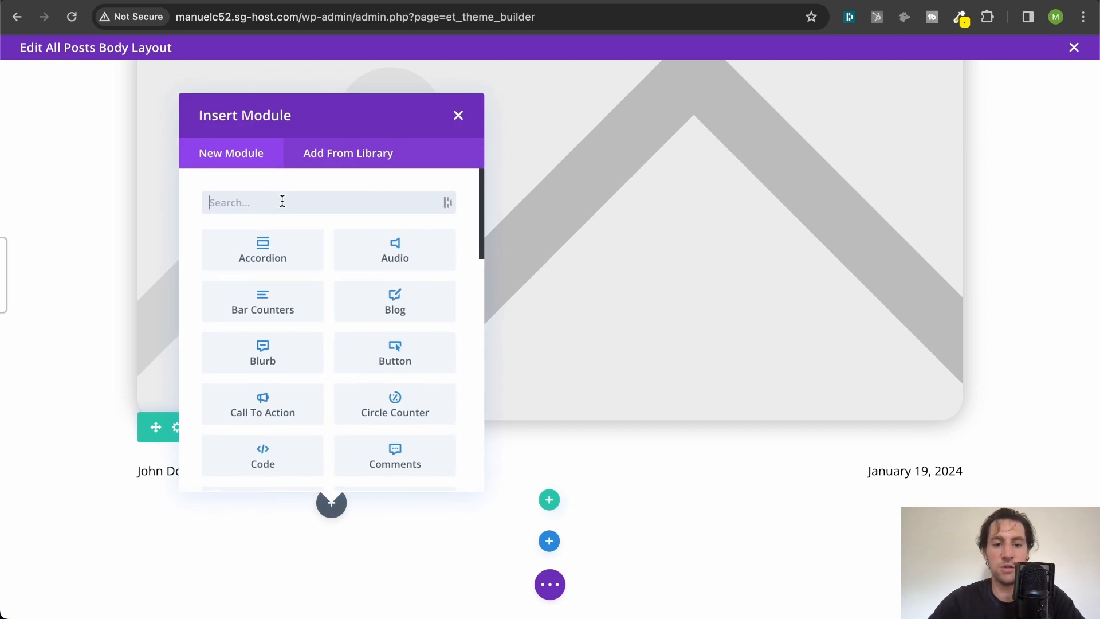
text(blurb)
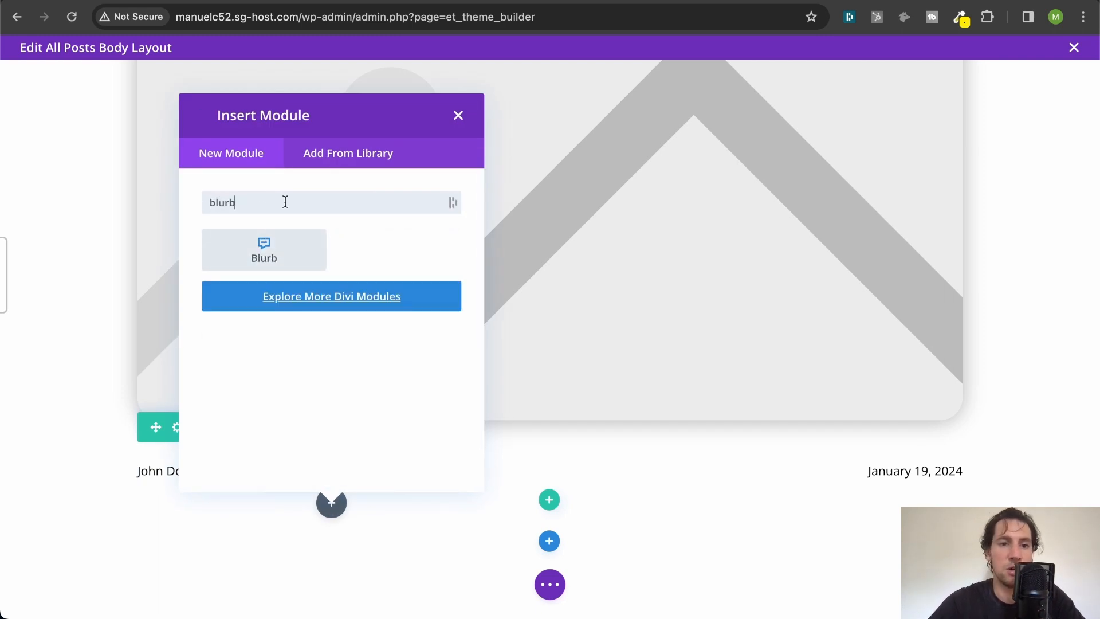
click(273, 255)
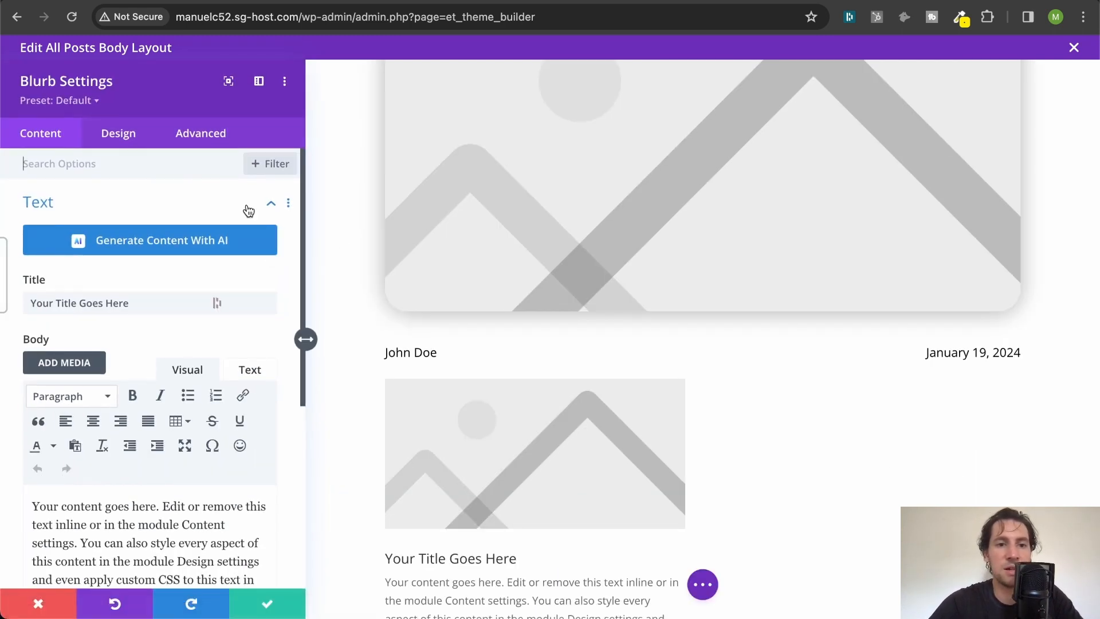
- Use the dynamic Post Author with the Public Display Name format as the blurb's body content
scroll(114, 228, down, 3)
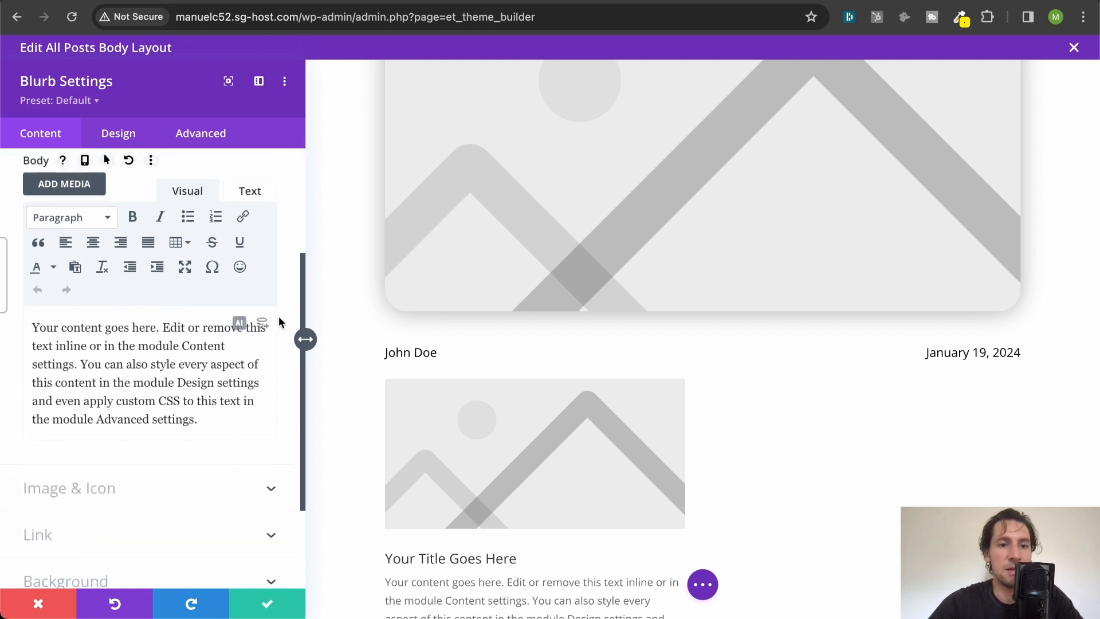
click(265, 326)
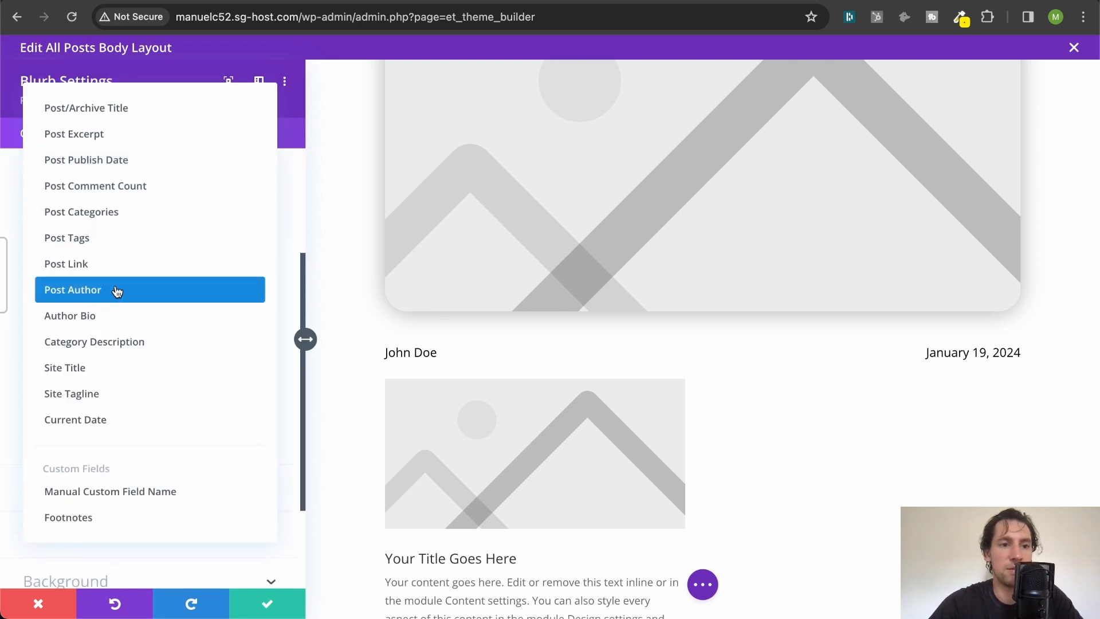
click(115, 290)
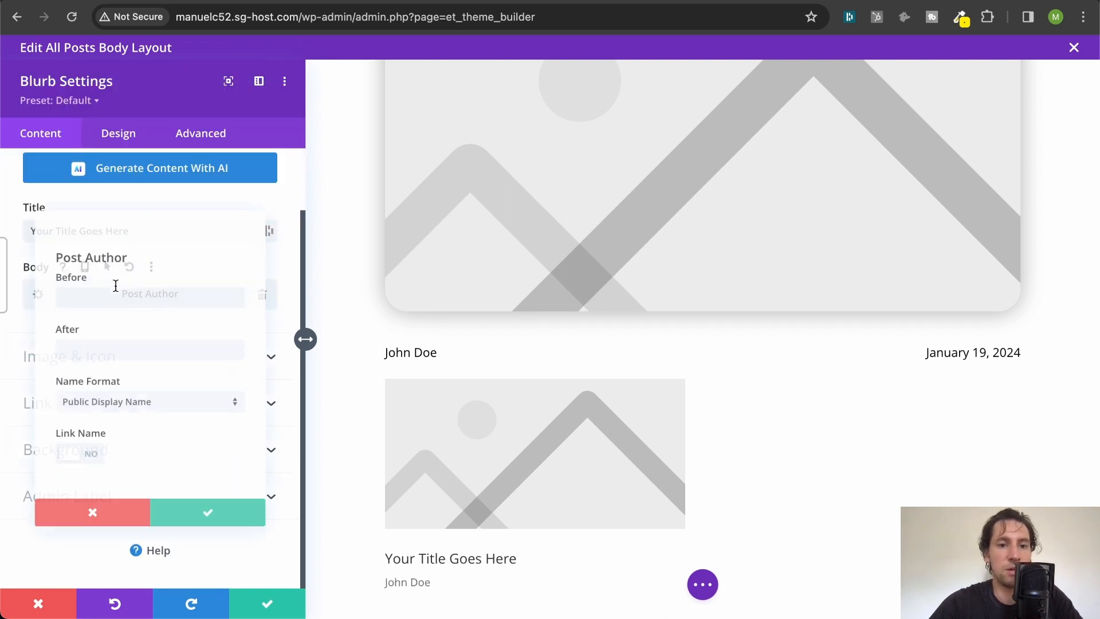
click(232, 525)
scroll(198, 326, up, 2)
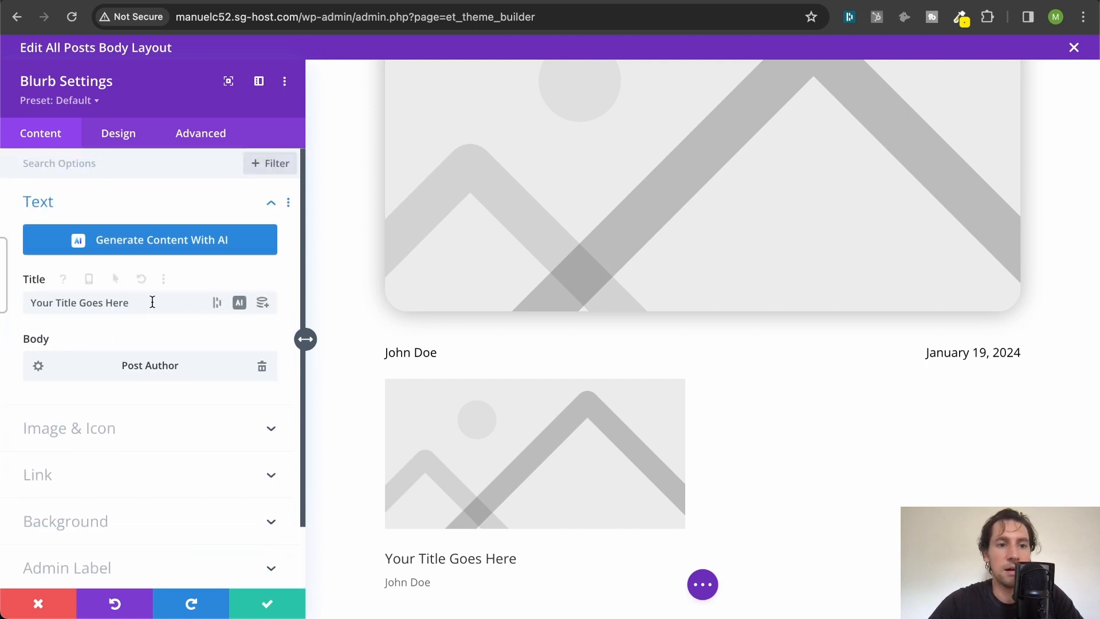
- Clear the blurb's body content and use the dynamic Post Author as its title instead
scroll(386, 410, down, 1)
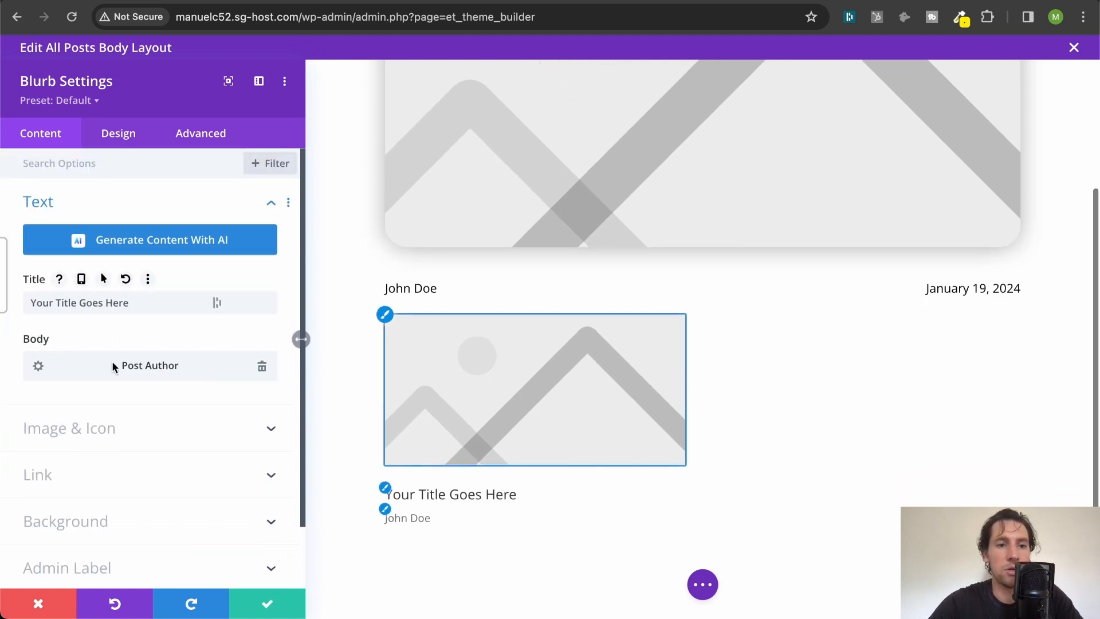
click(263, 367)
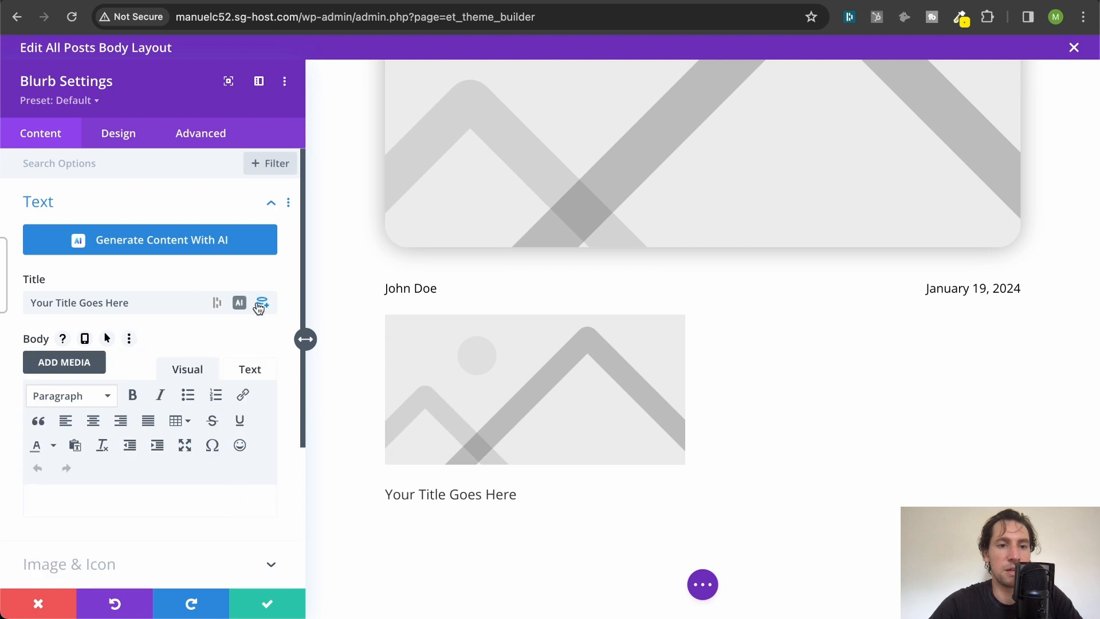
click(258, 302)
click(166, 289)
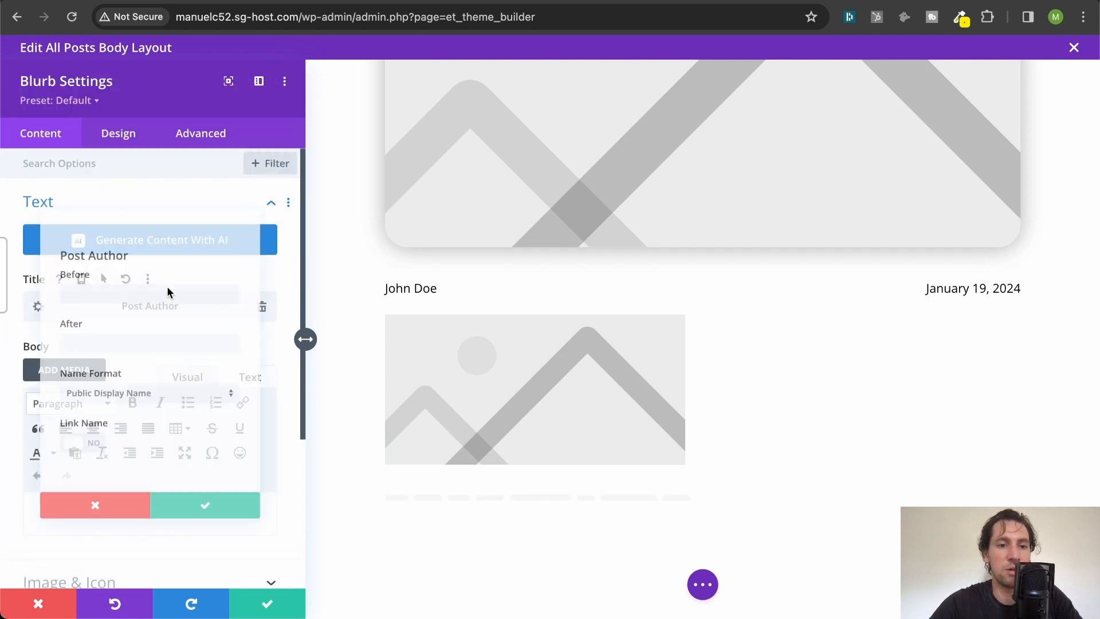
click(223, 540)
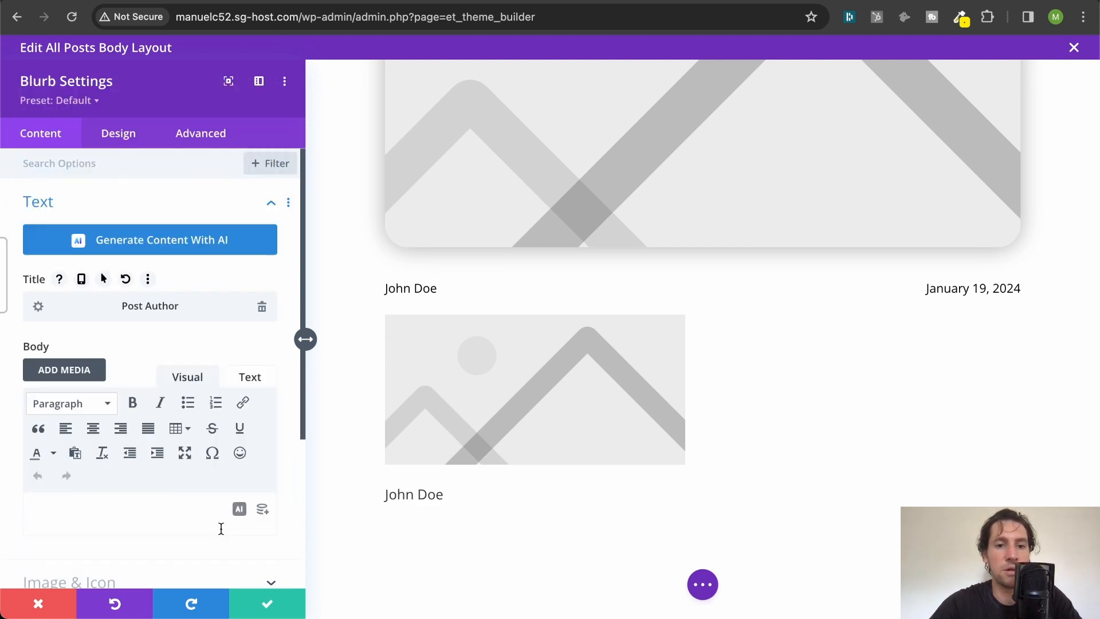
- Replace the blurb's placeholder image with the dynamic Author Profile Picture
scroll(155, 300, down, 5)
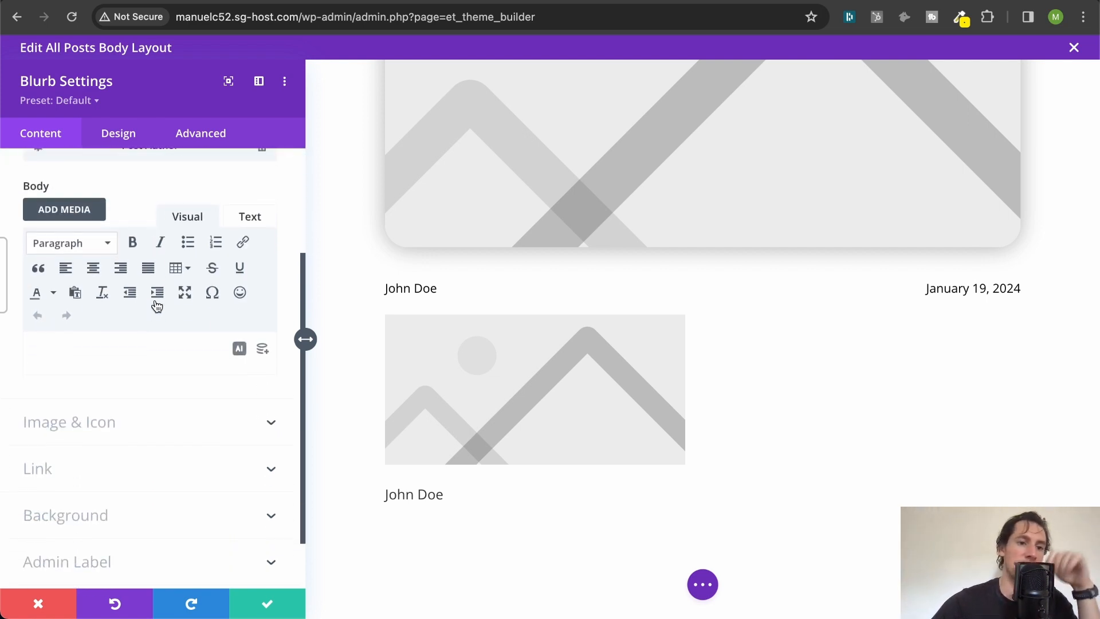
click(136, 367)
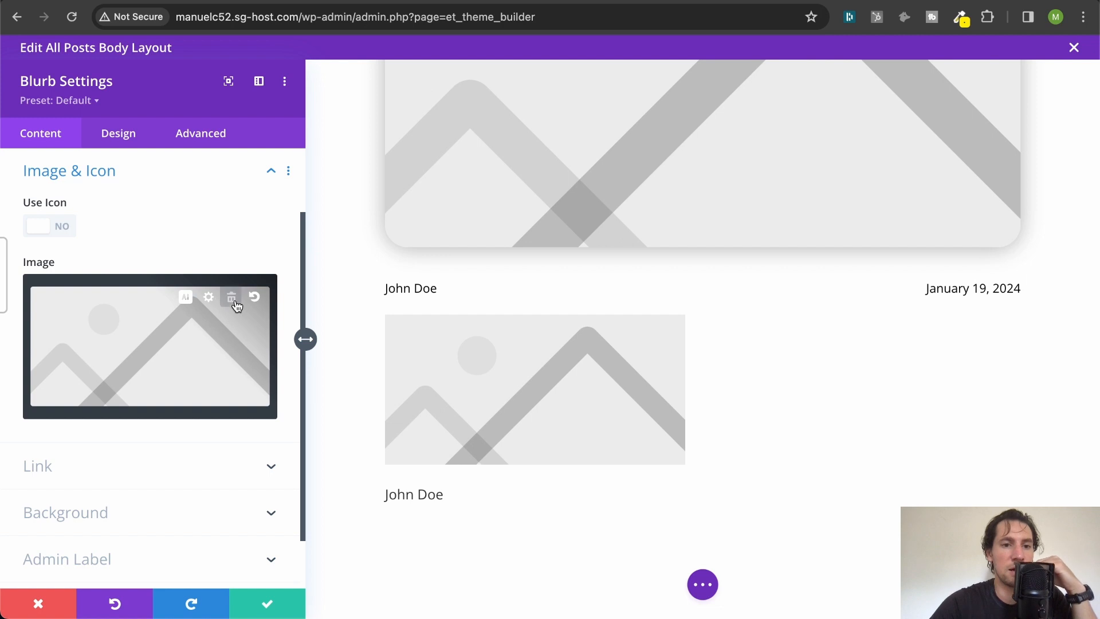
click(232, 298)
click(266, 292)
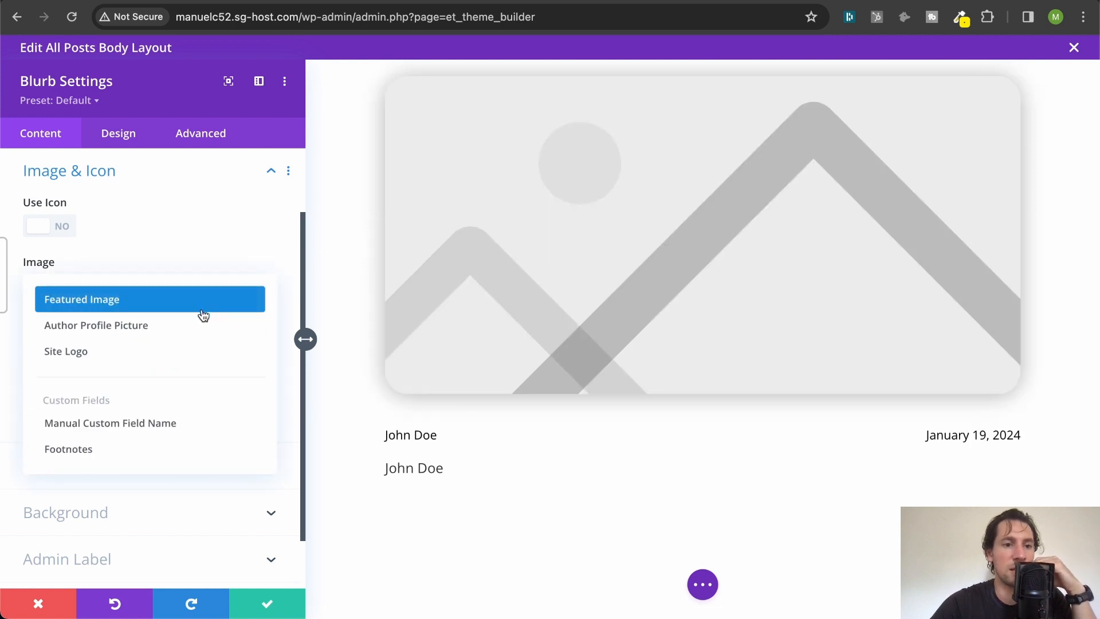
click(199, 331)
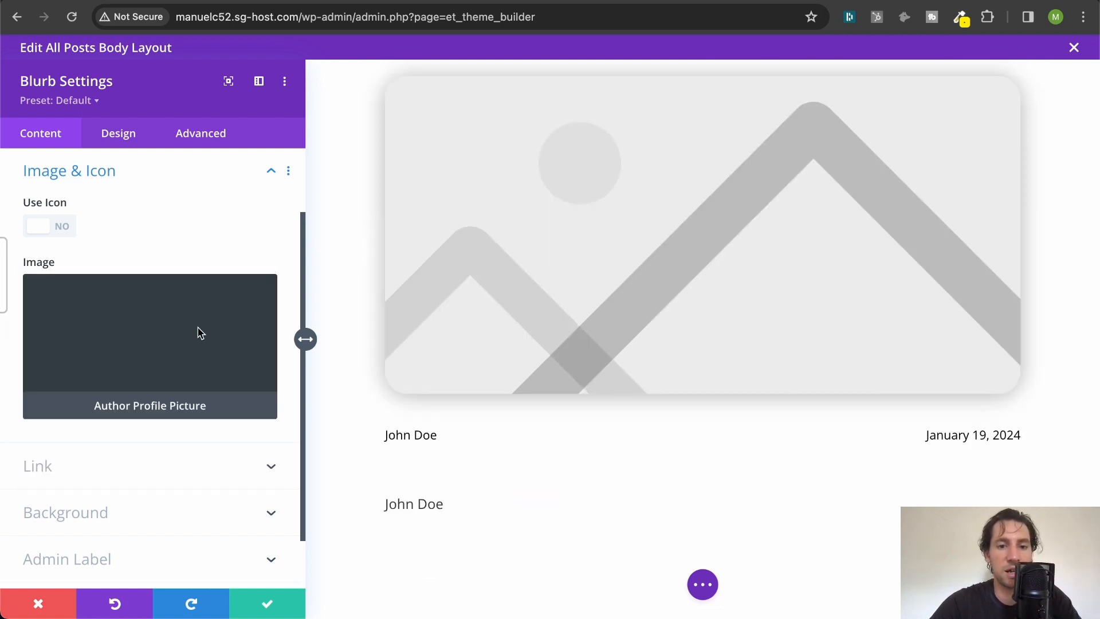
scroll(199, 333, down, 1)
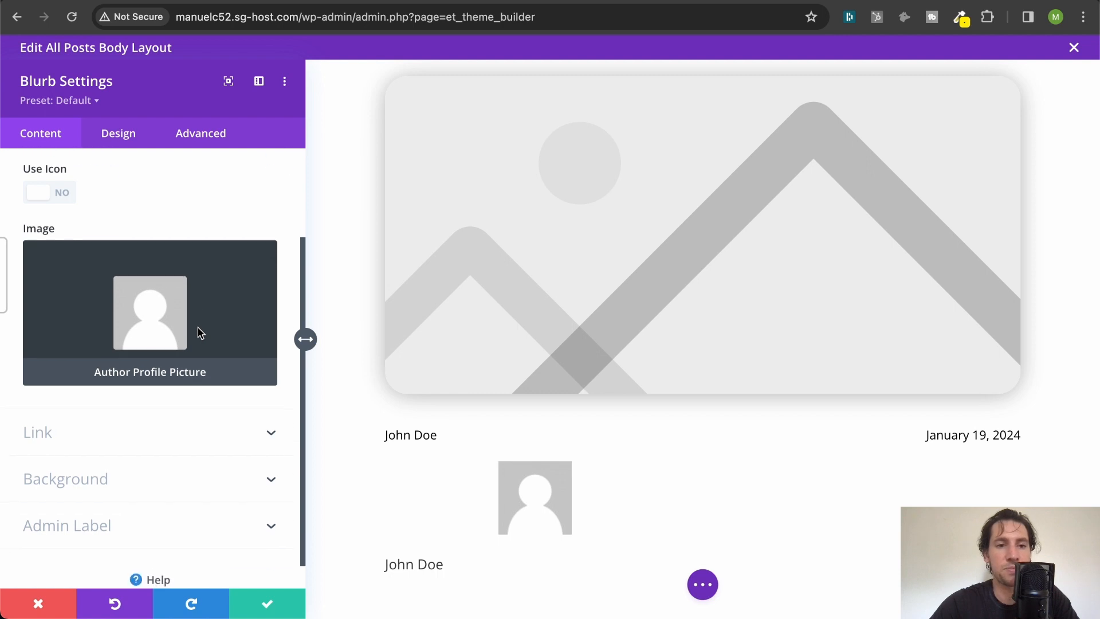
scroll(158, 232, up, 3)
click(158, 235)
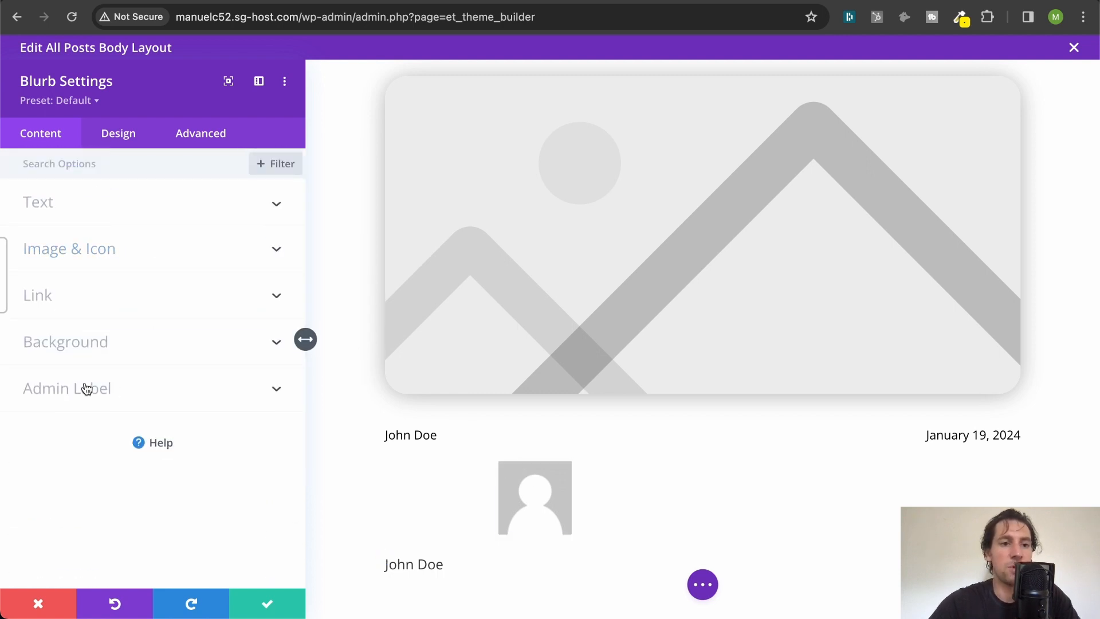
- Set the blurb's image placement to Left in the design settings
click(117, 135)
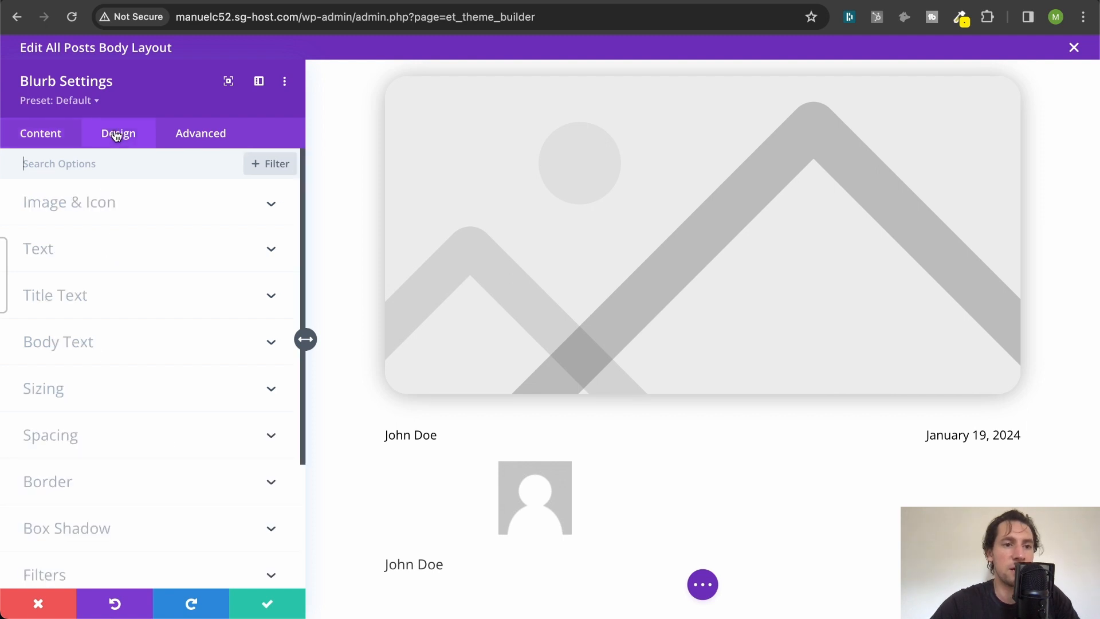
click(116, 211)
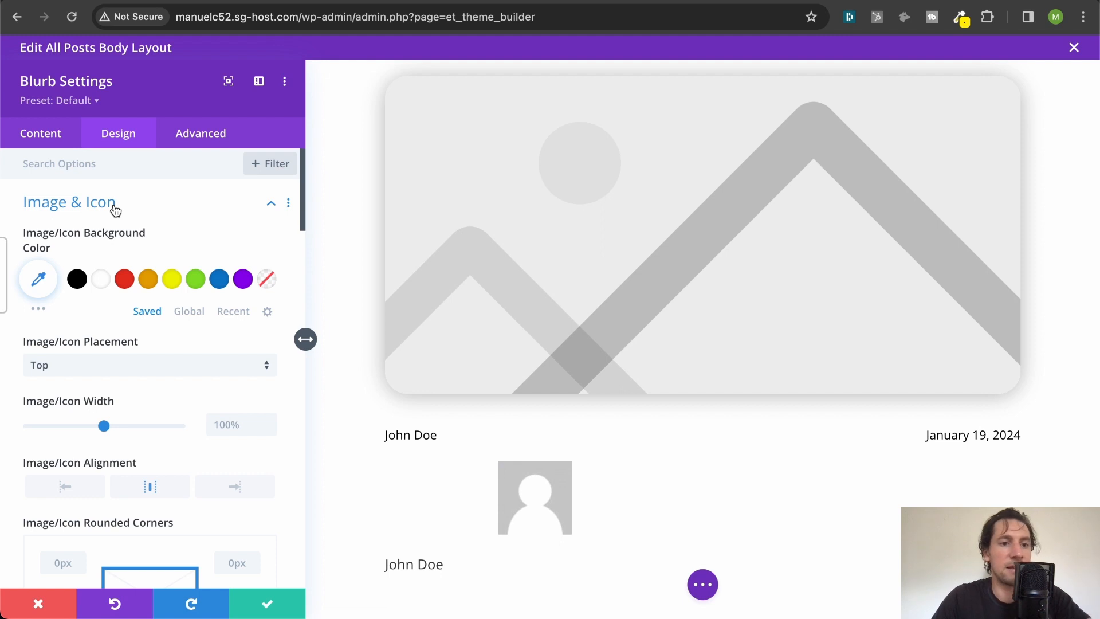
click(101, 368)
click(80, 403)
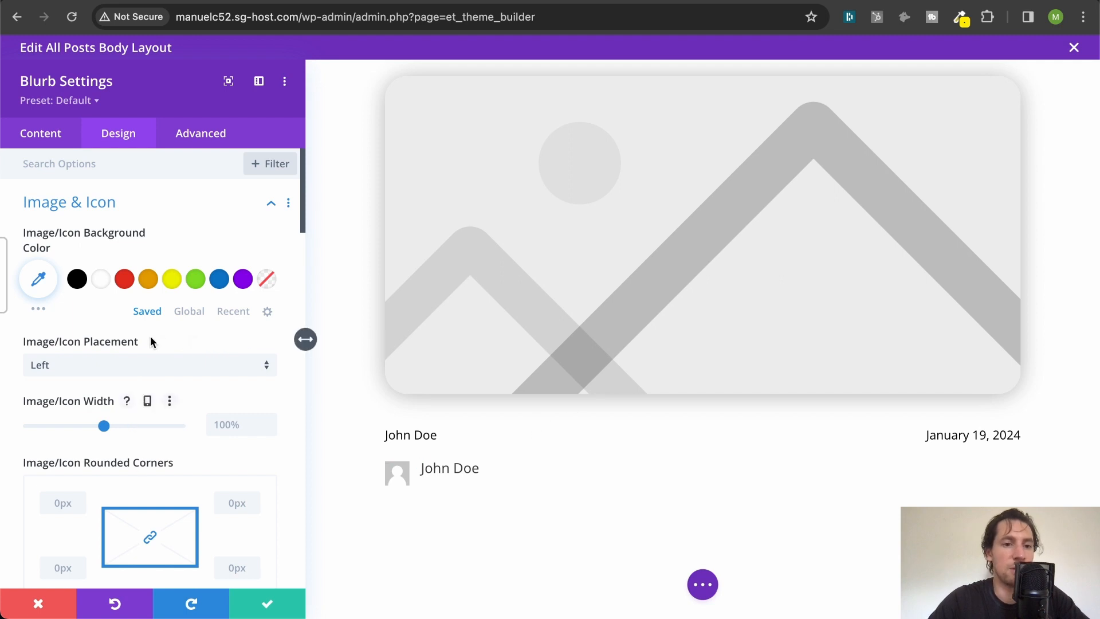
- Round all corners of the blurb's author picture to 50px and set the image width to 40px
scroll(148, 358, down, 5)
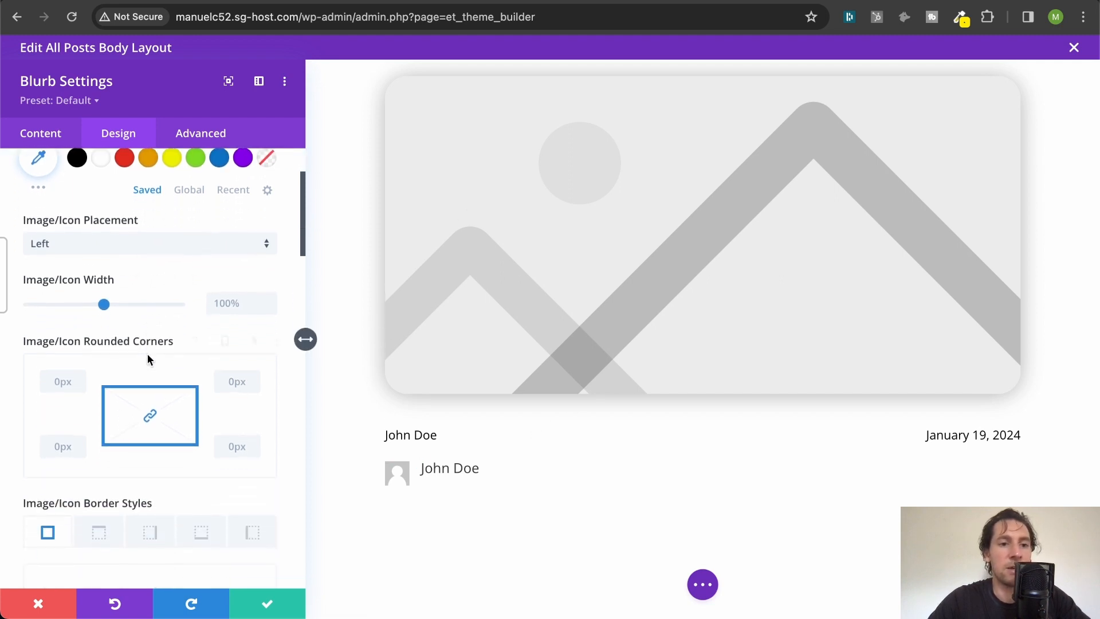
click(69, 381)
text(50)
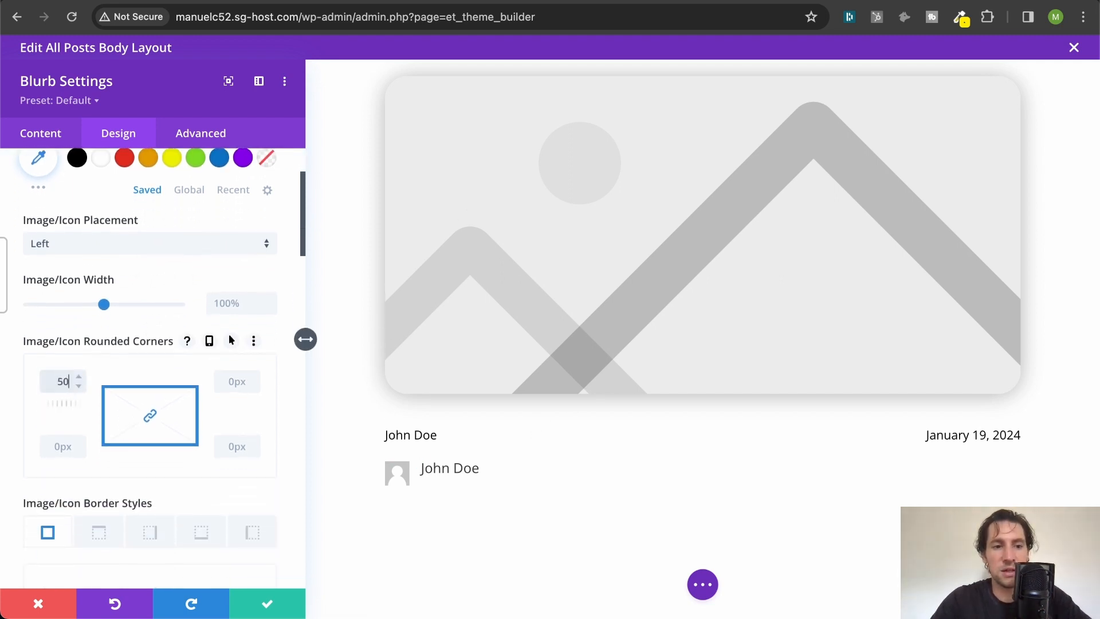
scroll(91, 351, down, 1)
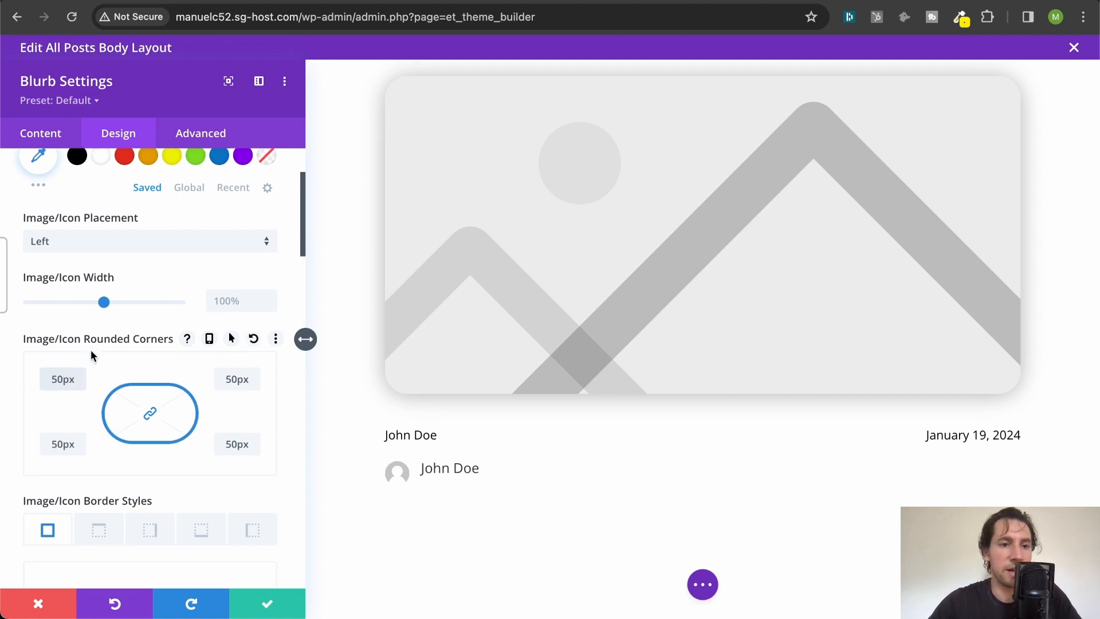
click(223, 297)
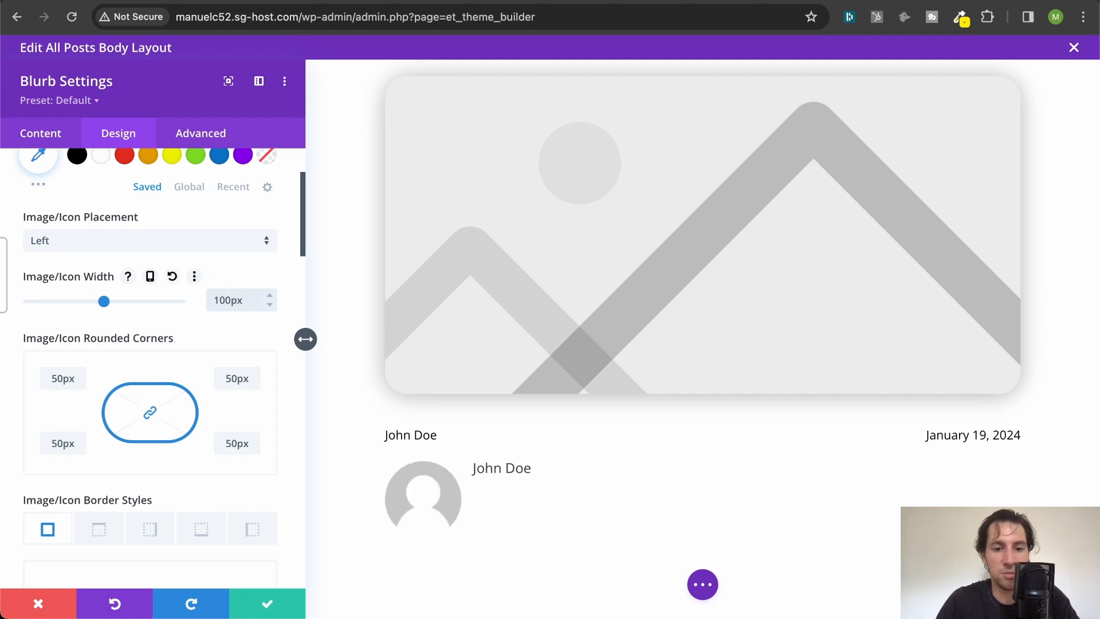
key(Delete)
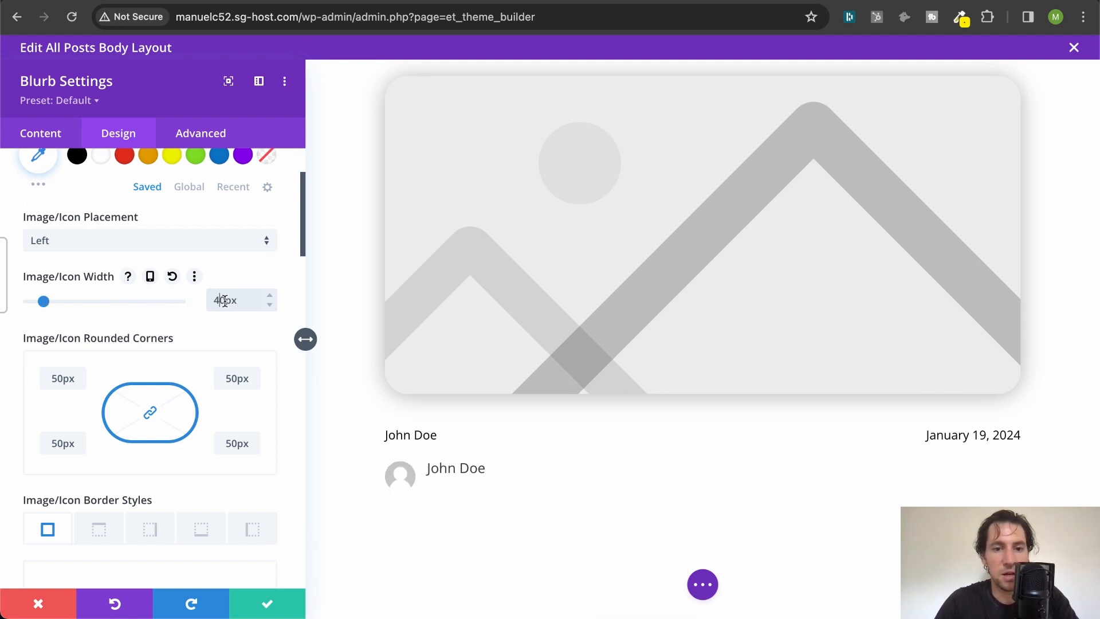
- Put the text "By" before the dynamic Post Author in the blurb's title and save the module
click(41, 133)
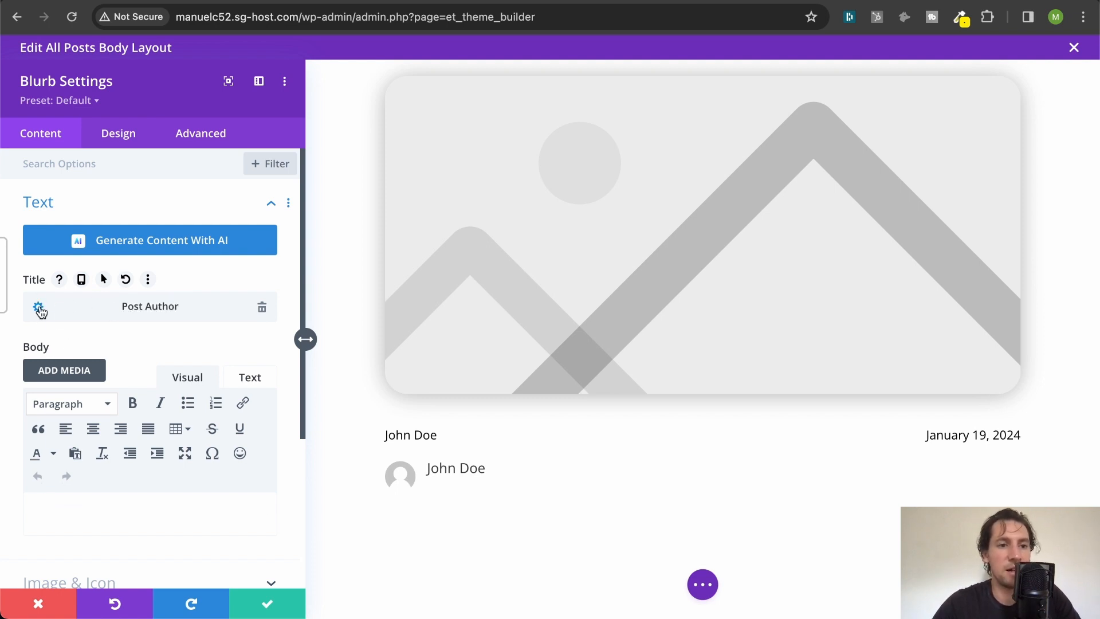
click(39, 309)
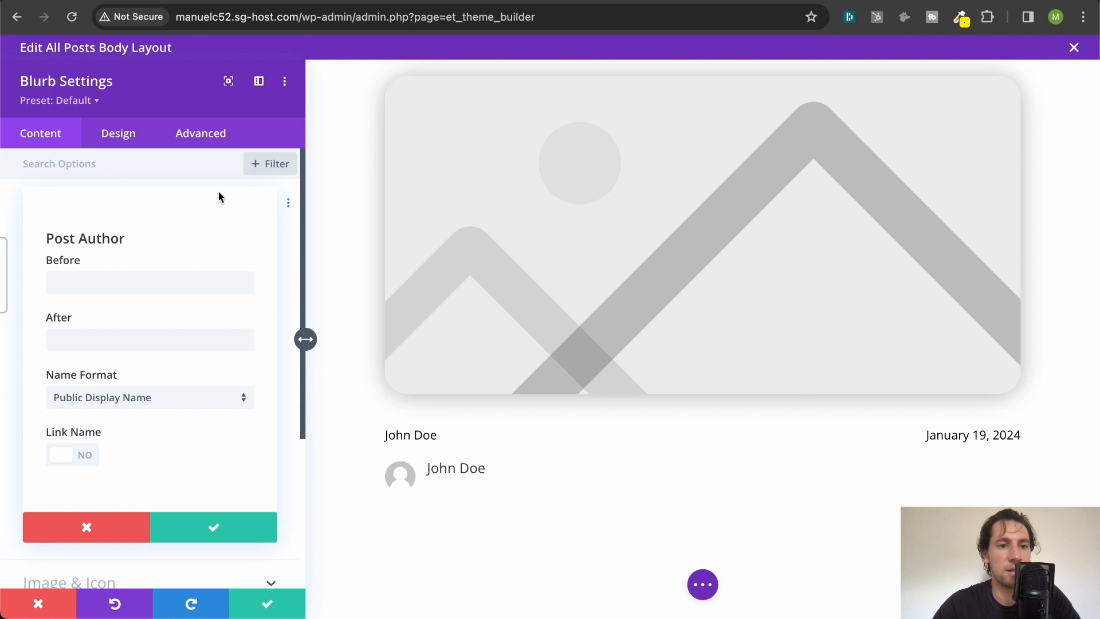
text(By)
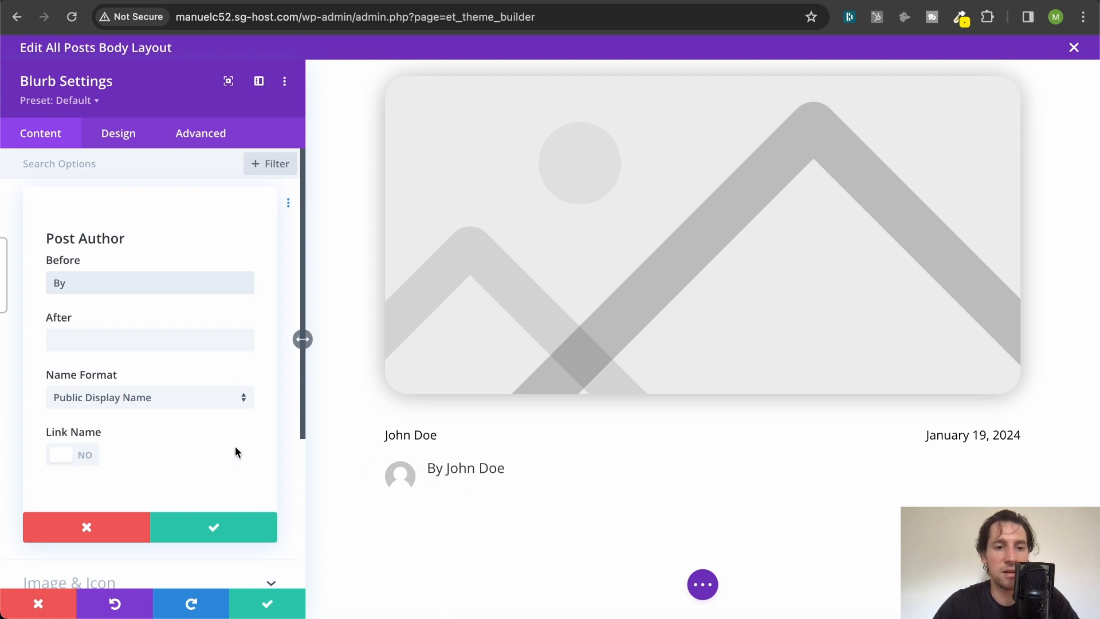
click(227, 535)
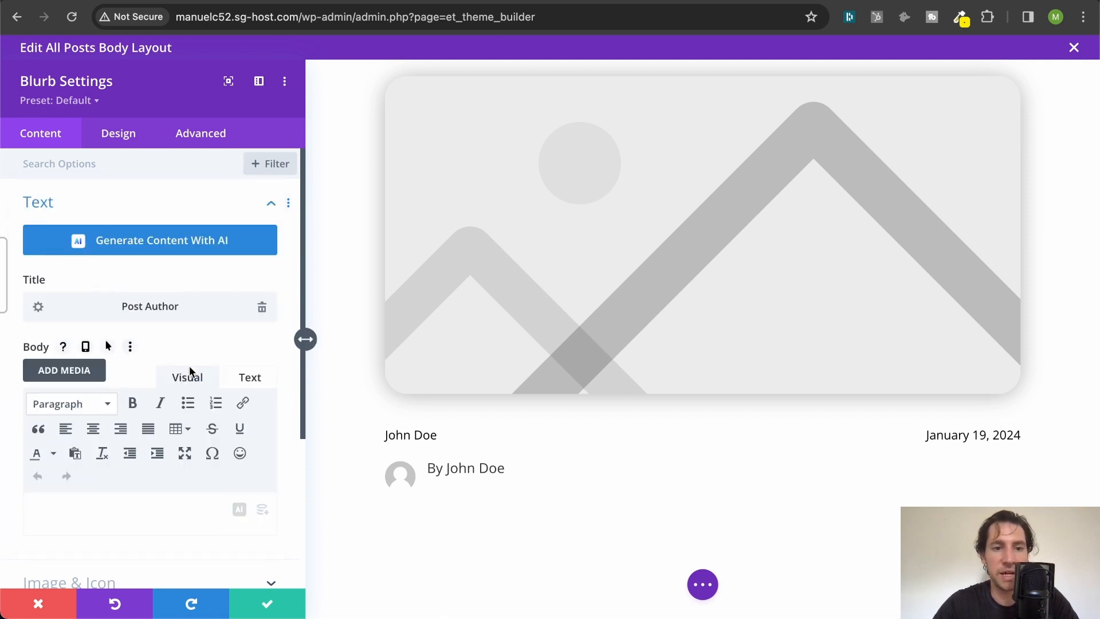
click(260, 600)
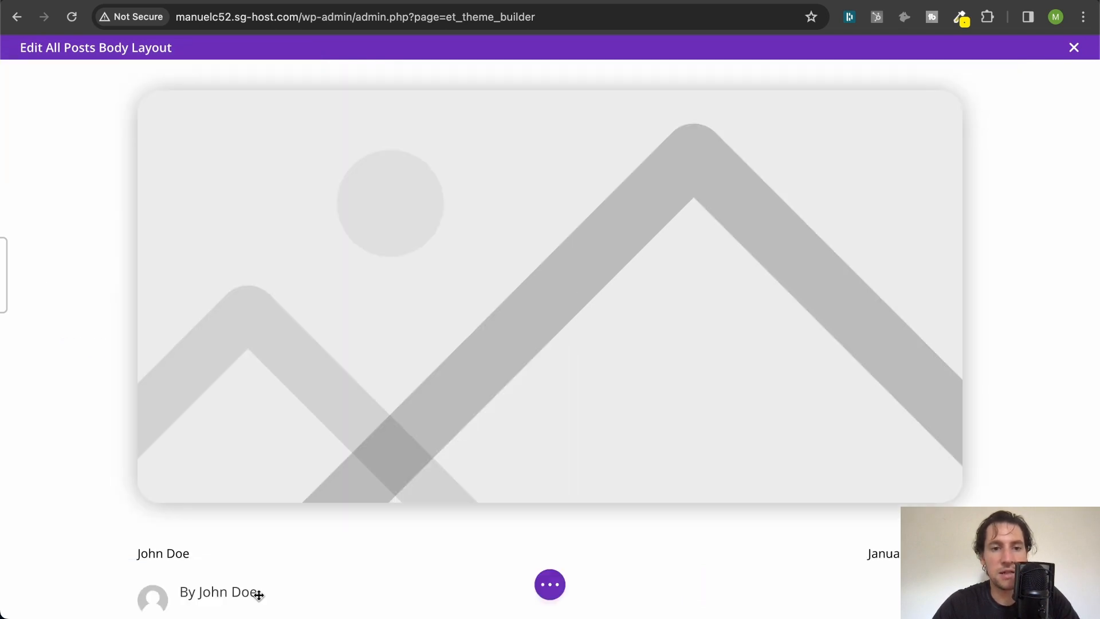
- Delete the original author Text module above the blurb in the first column
scroll(425, 508, down, 3)
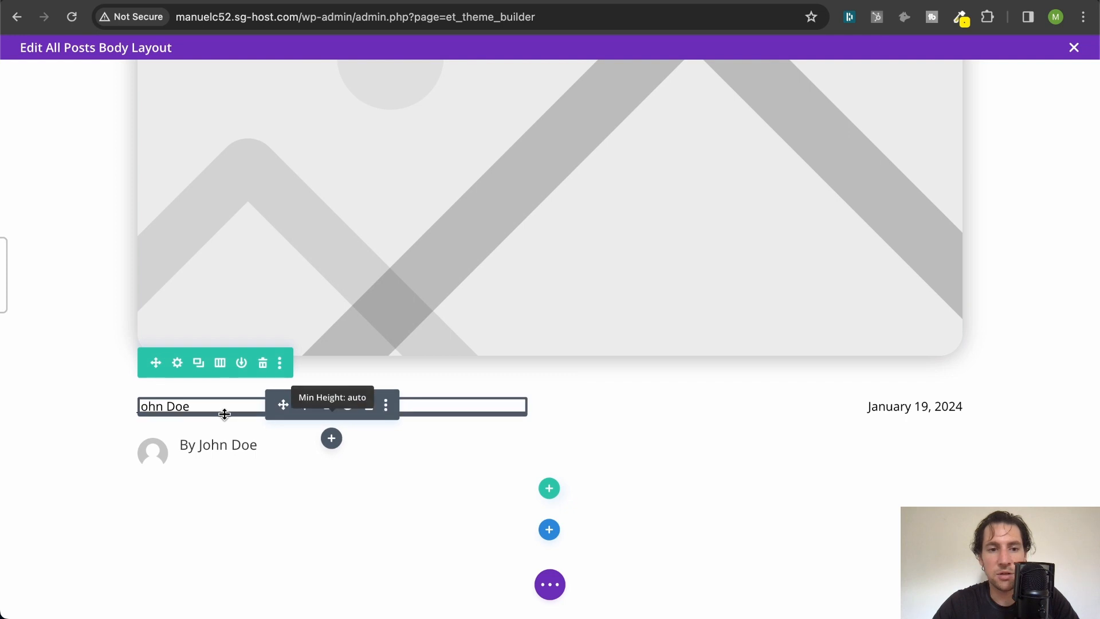
click(368, 405)
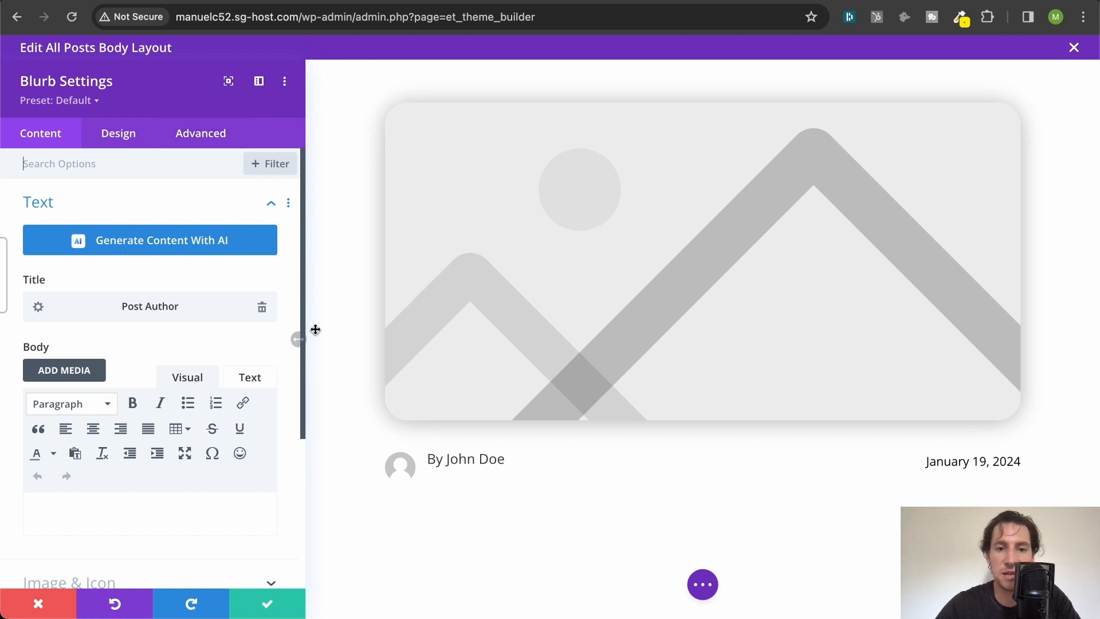
- Add the custom CSS "margin-top: 10px;" to the author blurb's Blurb Title element and save the module
click(187, 141)
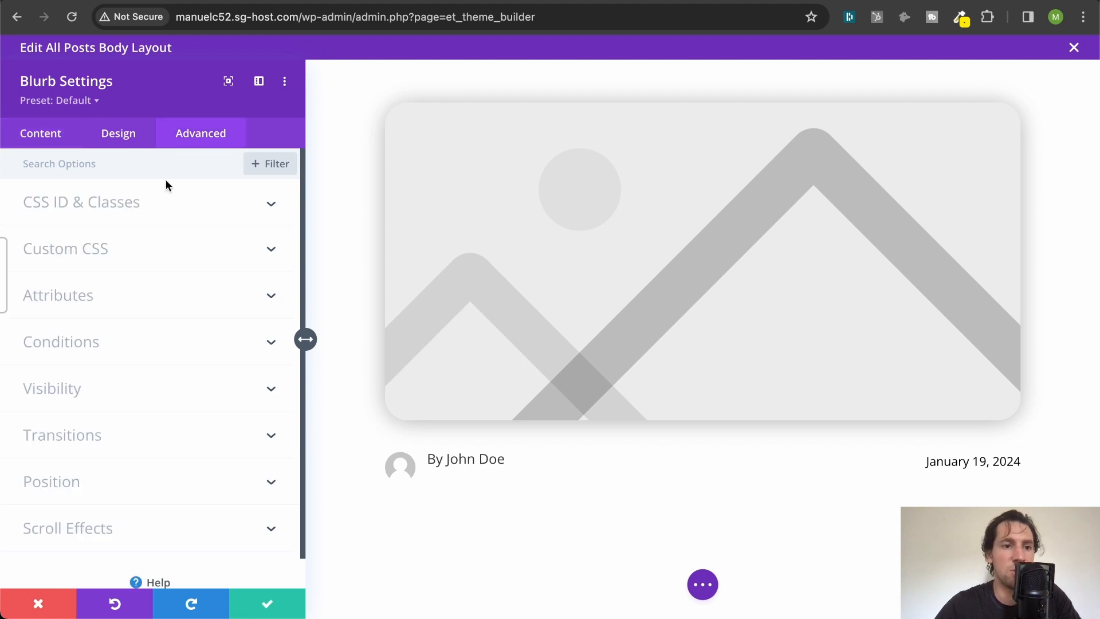
click(120, 255)
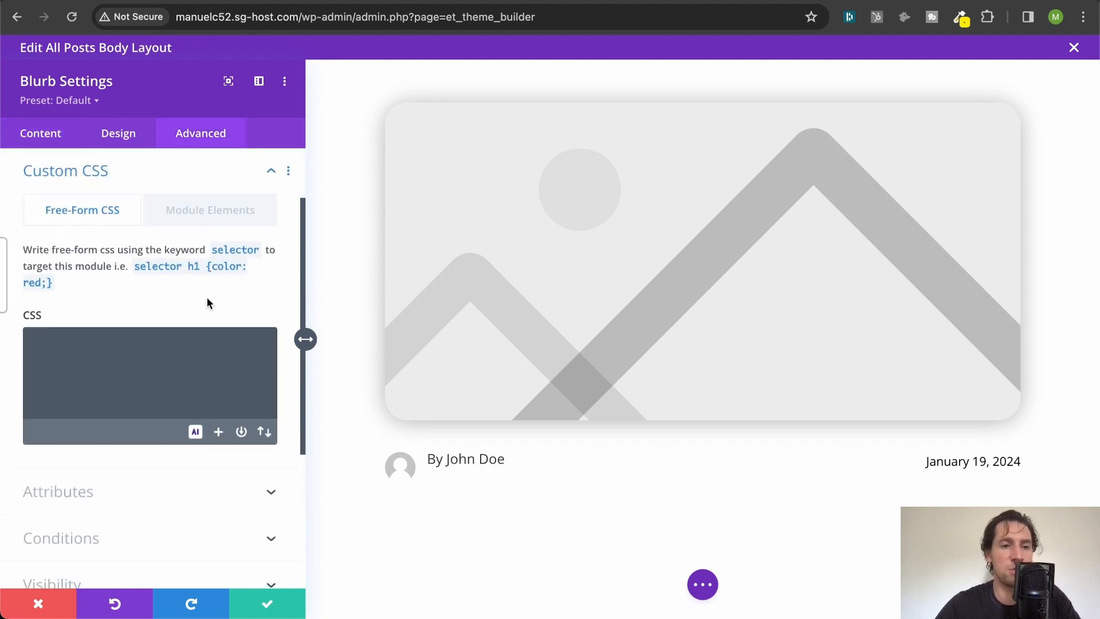
click(179, 218)
scroll(139, 361, down, 8)
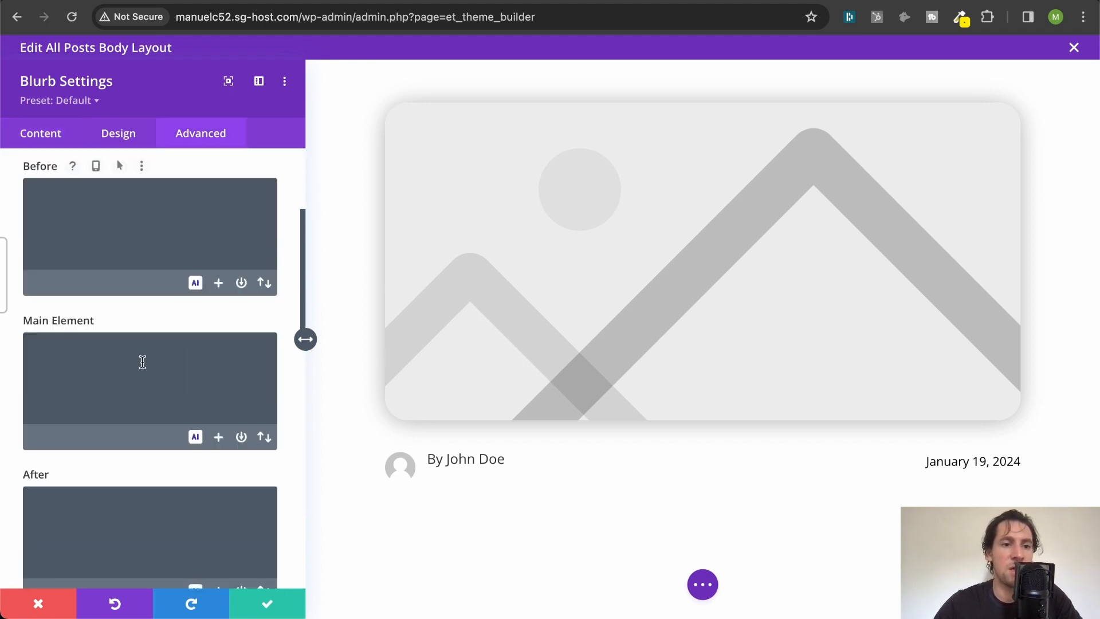
scroll(128, 245, down, 5)
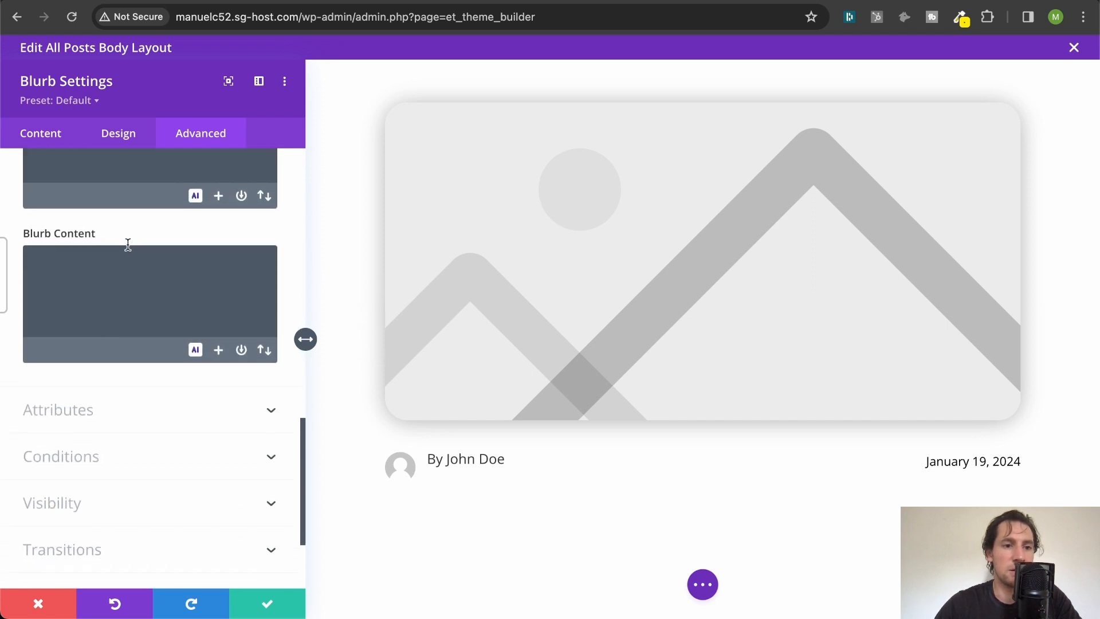
click(128, 244)
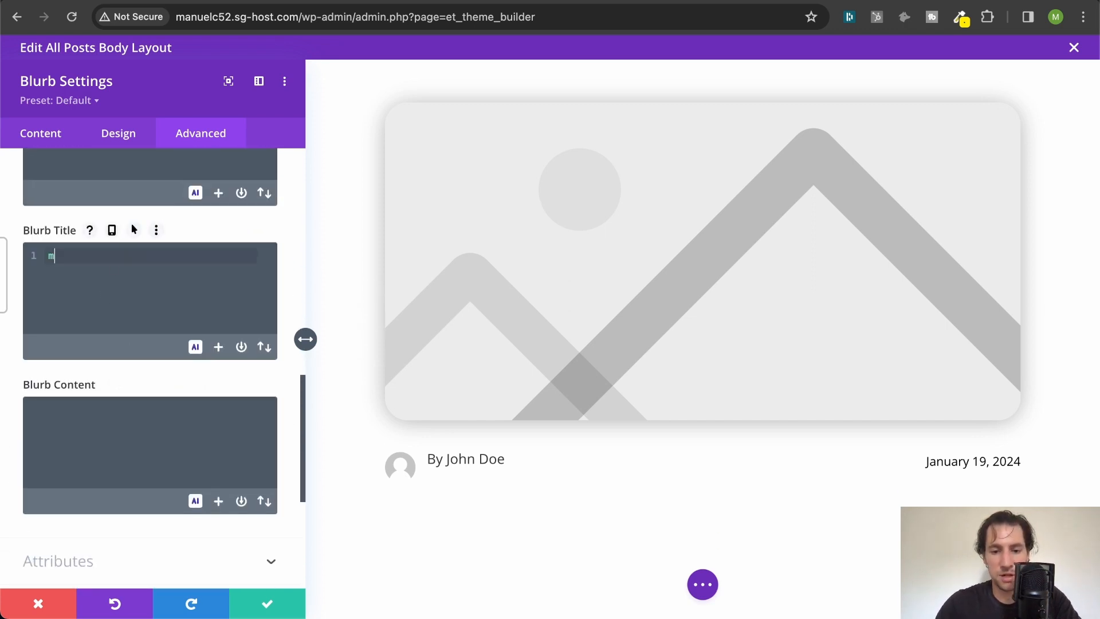
text(margin-top)
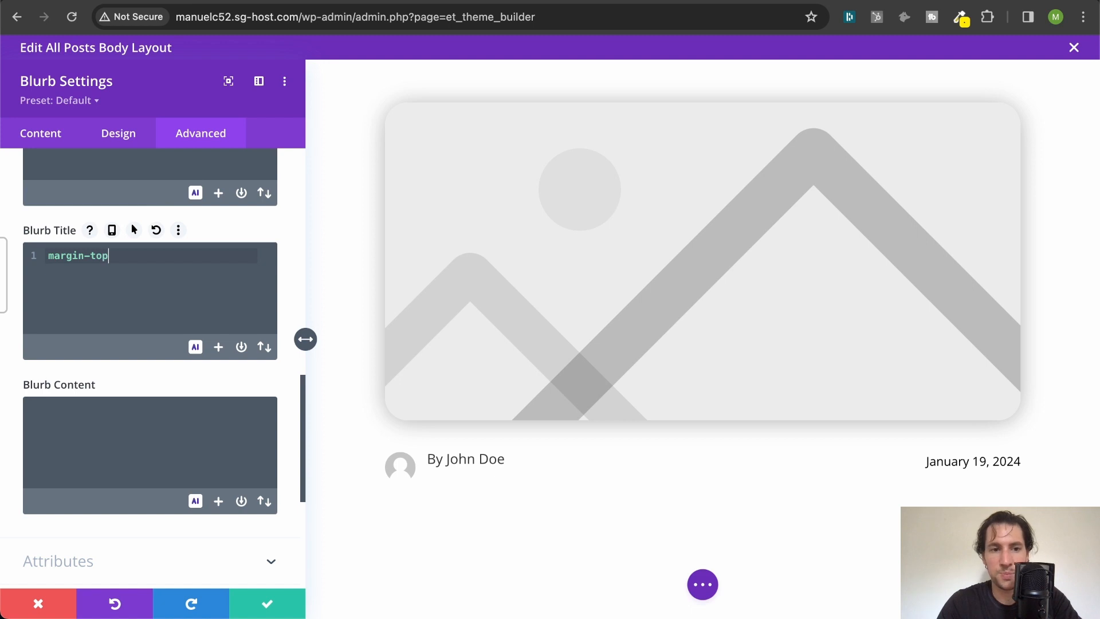
text(: )
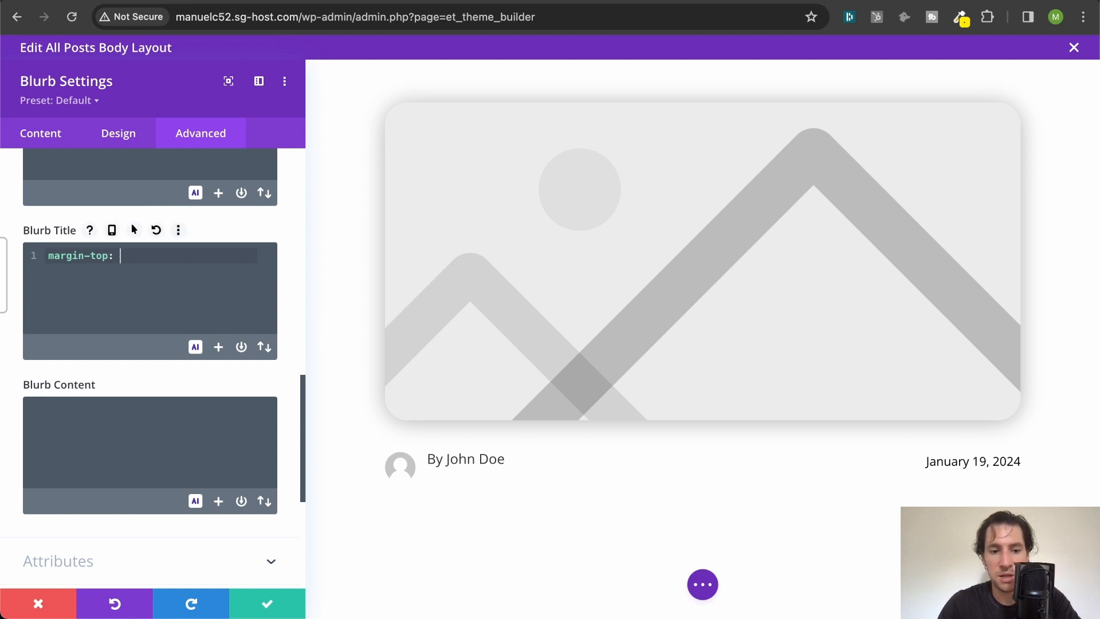
text(10px;)
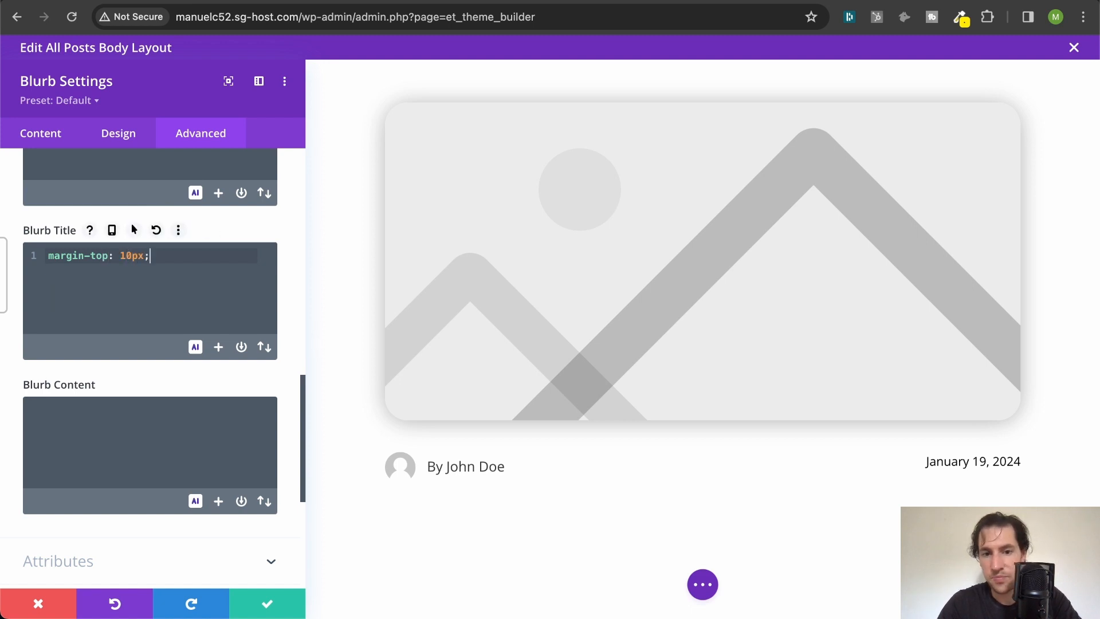
click(256, 604)
- Set the top padding of the row holding the author blurb and date to 12px and save the row
scroll(359, 338, down, 3)
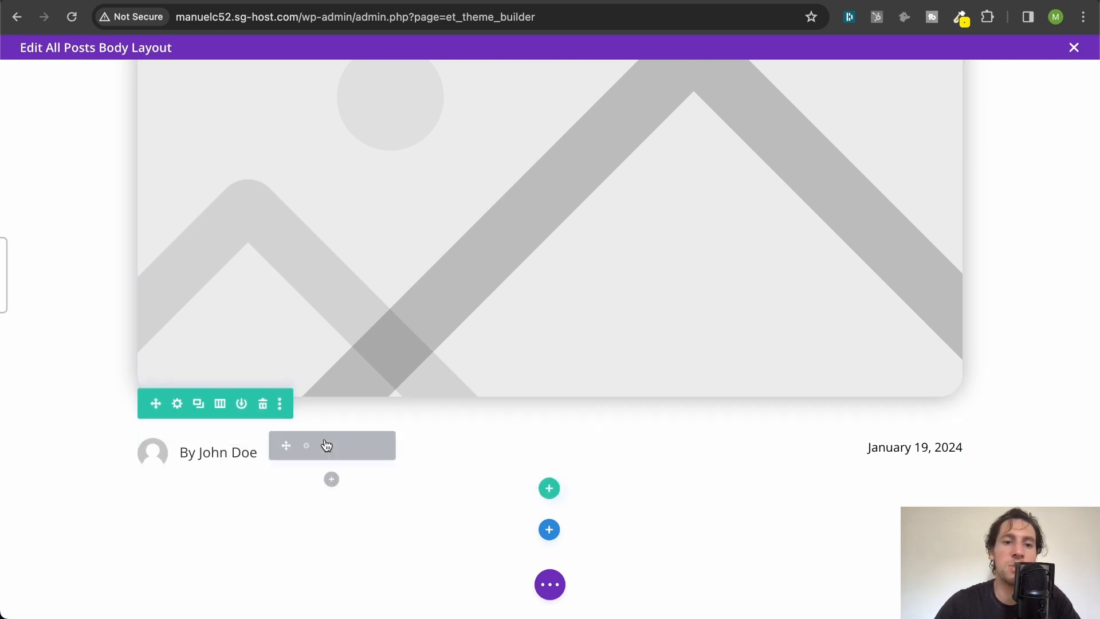
click(177, 404)
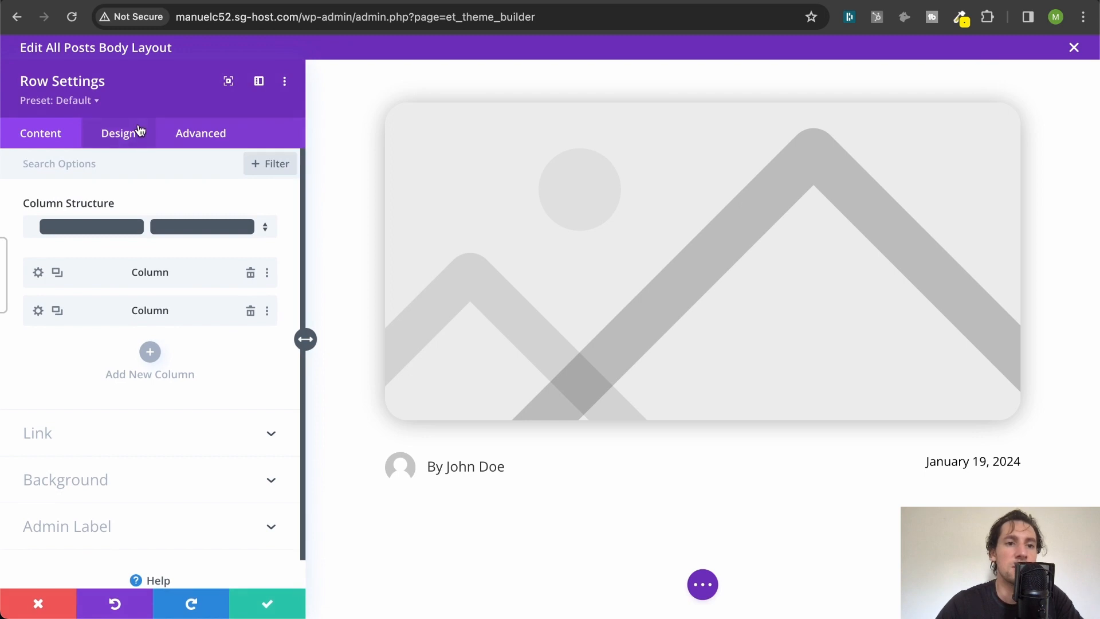
click(109, 135)
click(83, 279)
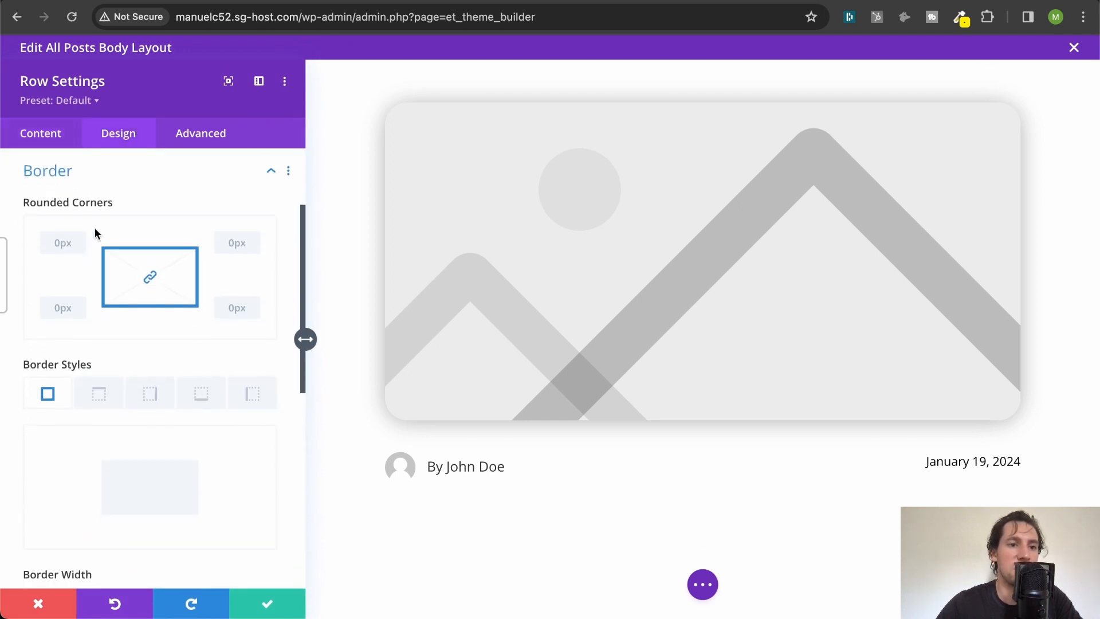
click(96, 186)
click(80, 252)
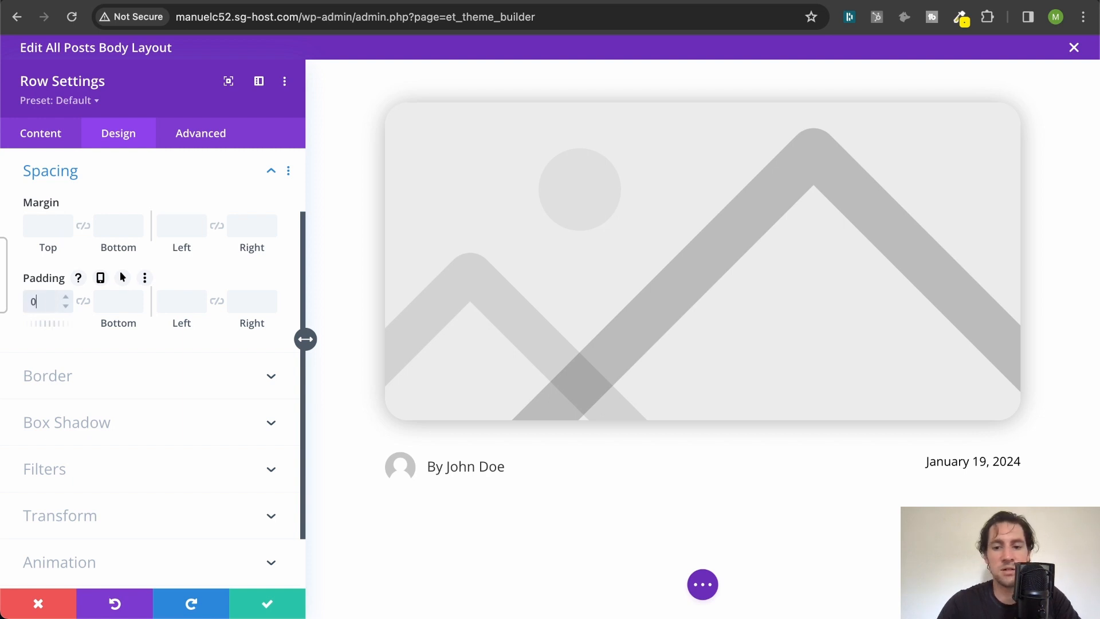
text(px)
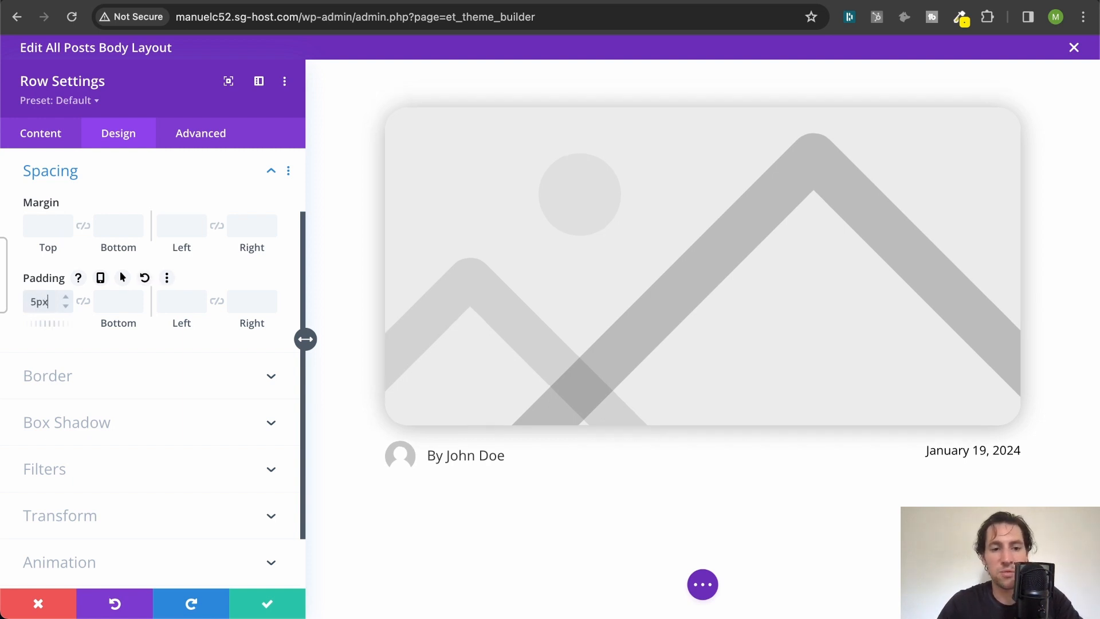
double_click(36, 301)
text(12px)
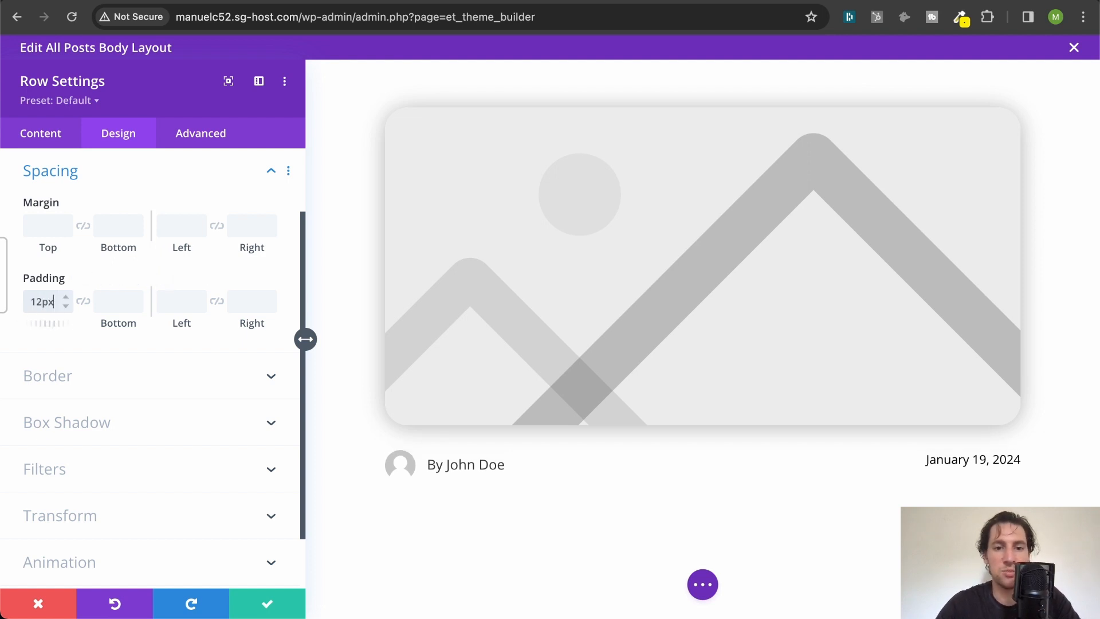
click(265, 593)
- Add a single-column row below the author and date row and insert a Text module in it
scroll(709, 400, down, 3)
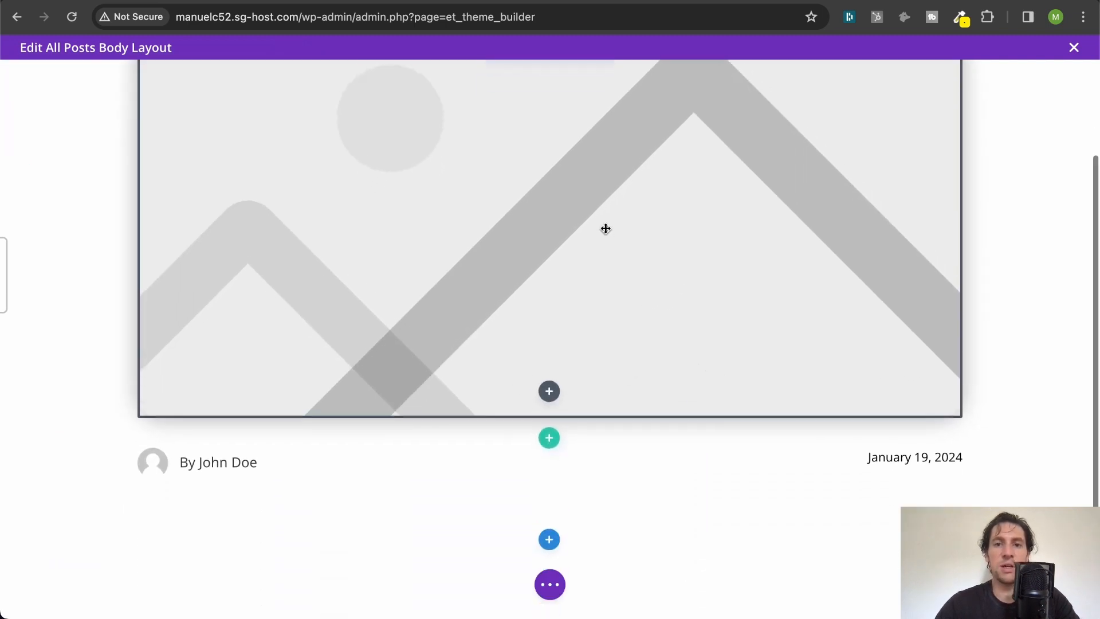
scroll(604, 226, up, 3)
scroll(605, 229, down, 3)
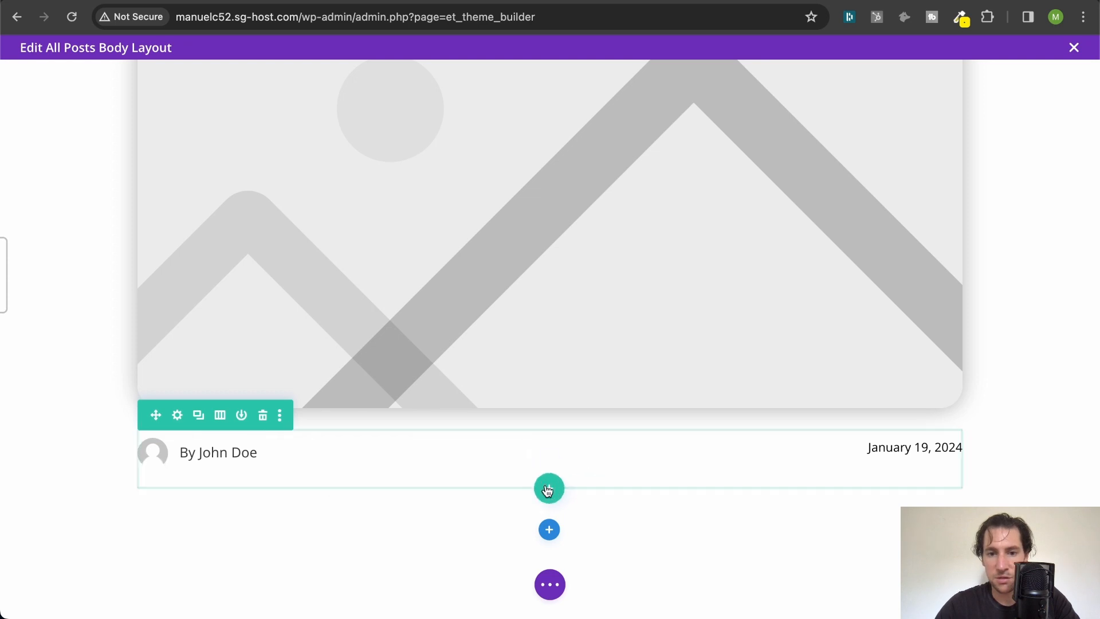
click(548, 488)
click(480, 208)
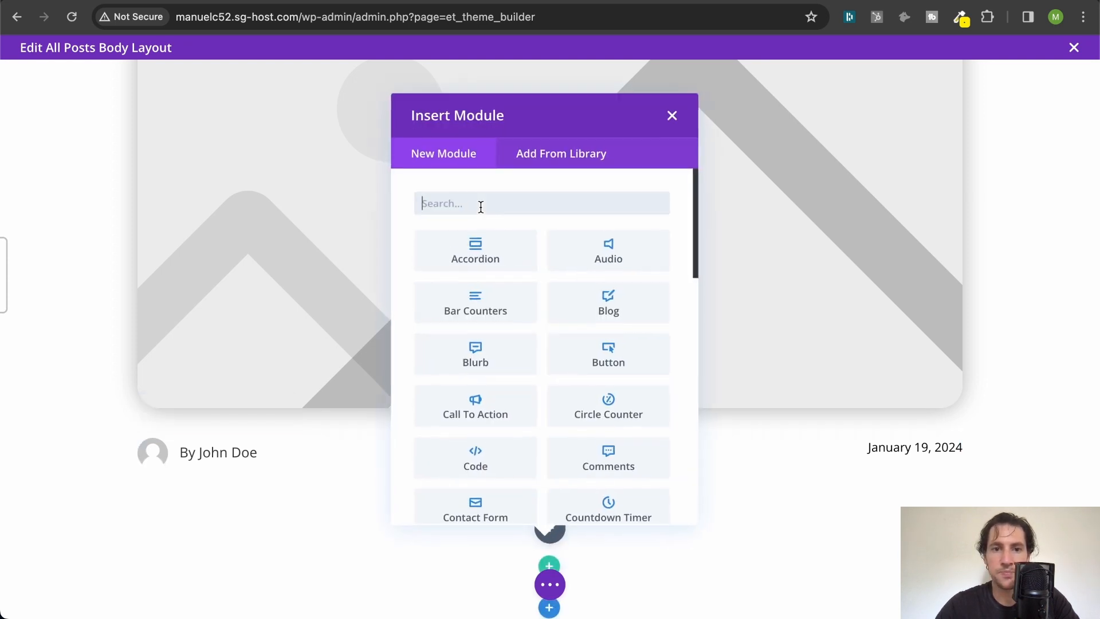
text(te)
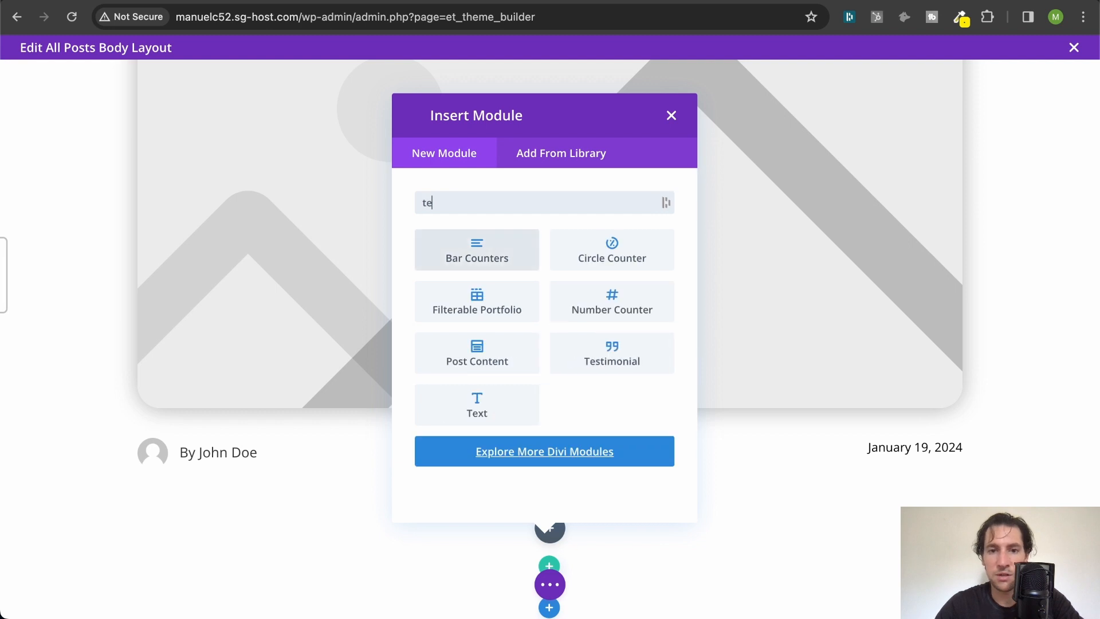
click(477, 401)
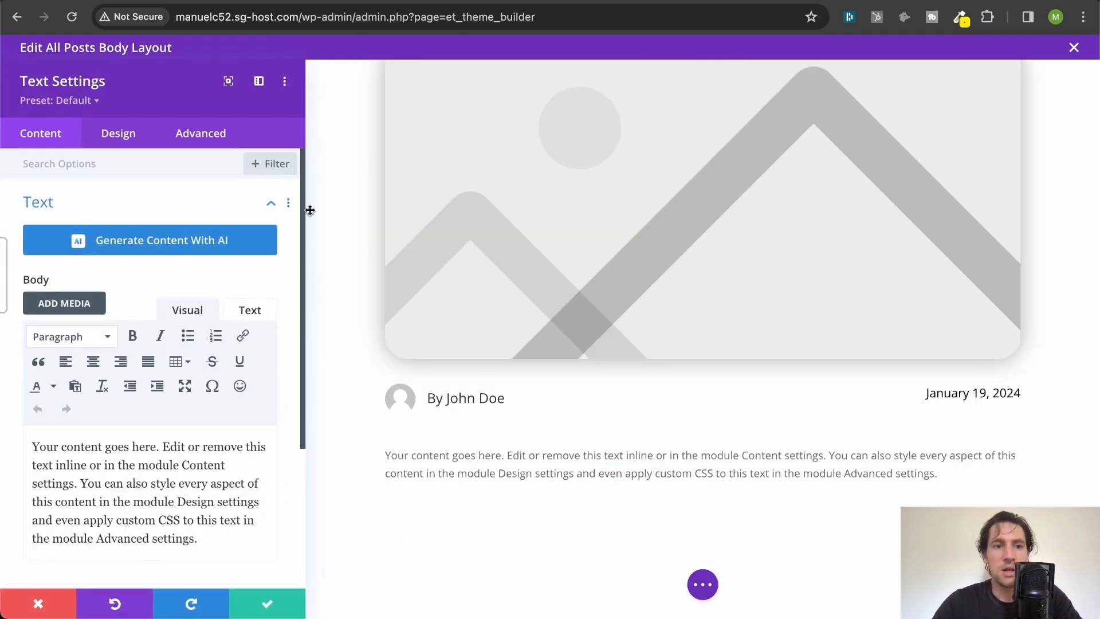
- Replace the new Text module's placeholder body with the dynamic Post/Archive Title
triple_click(160, 469)
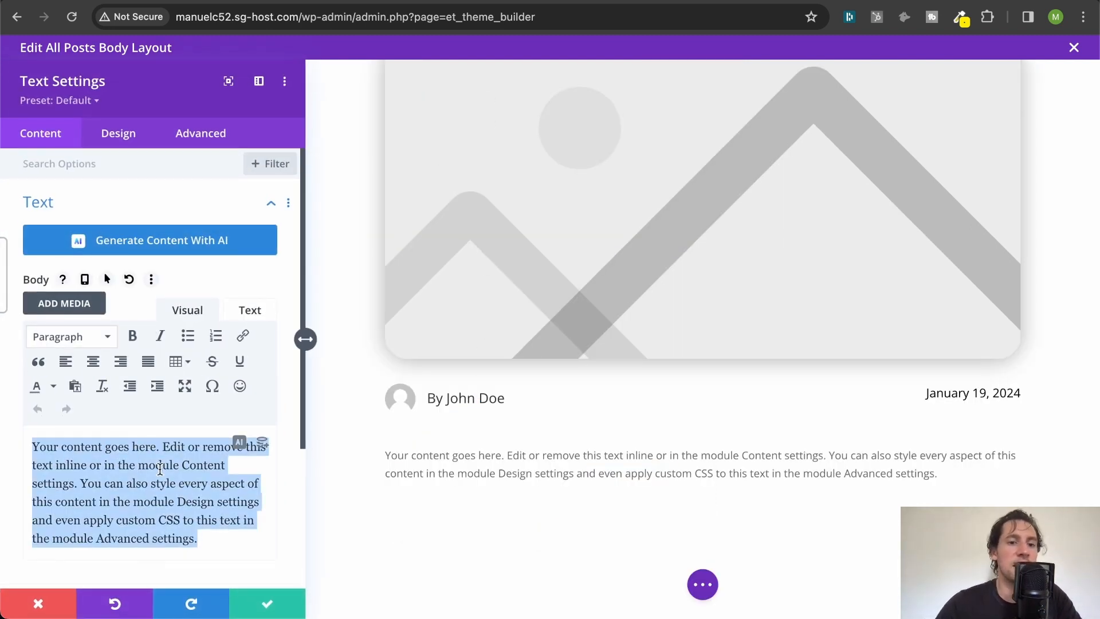
key(BackSpace)
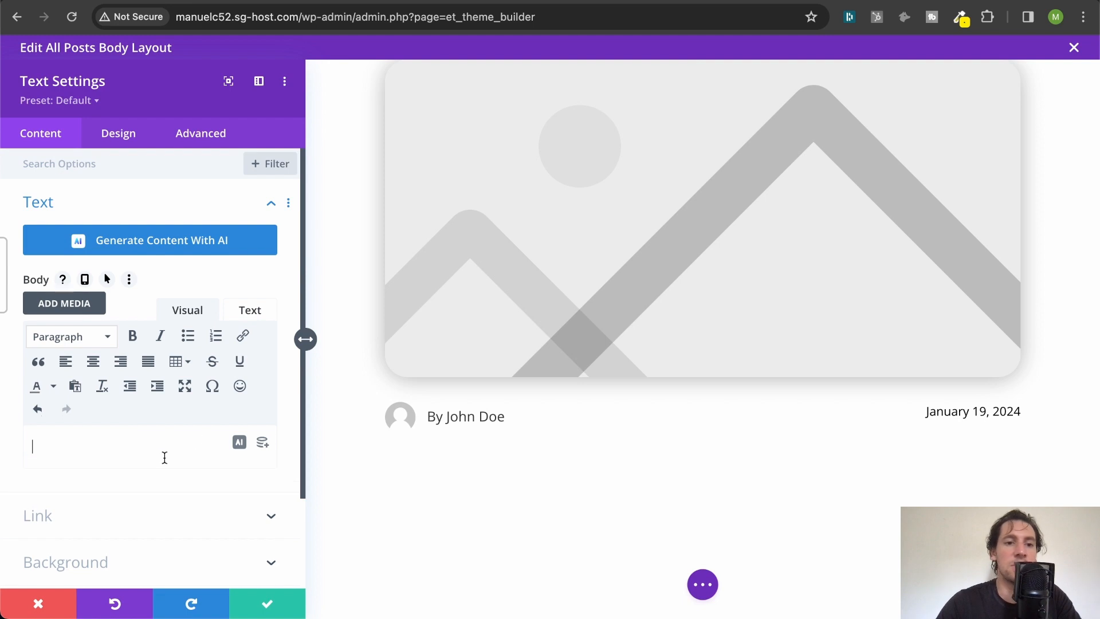
click(266, 445)
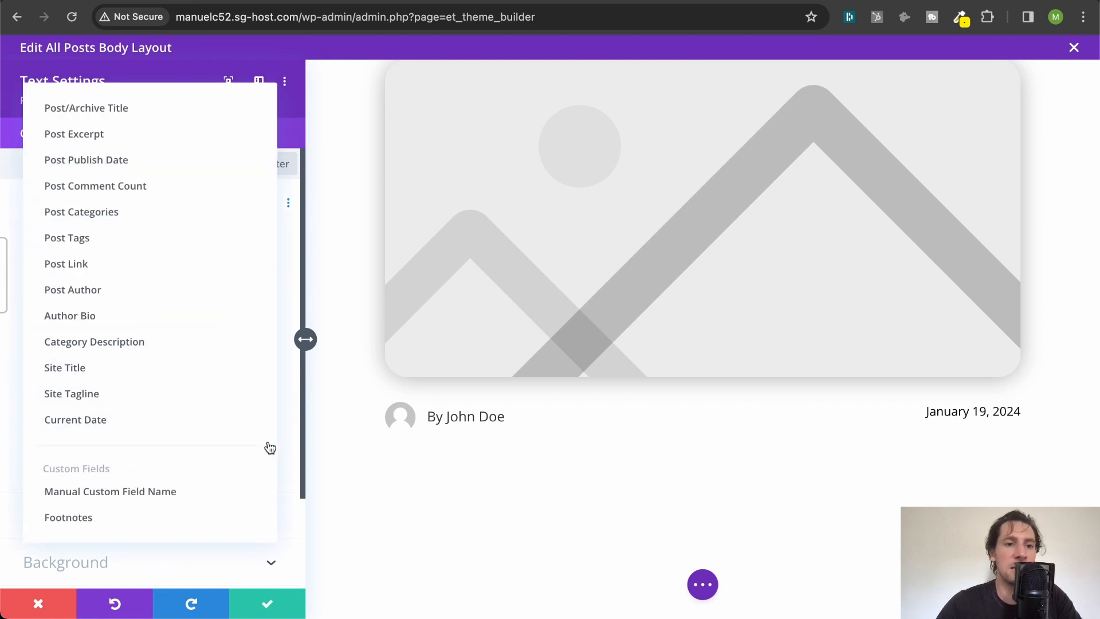
click(118, 108)
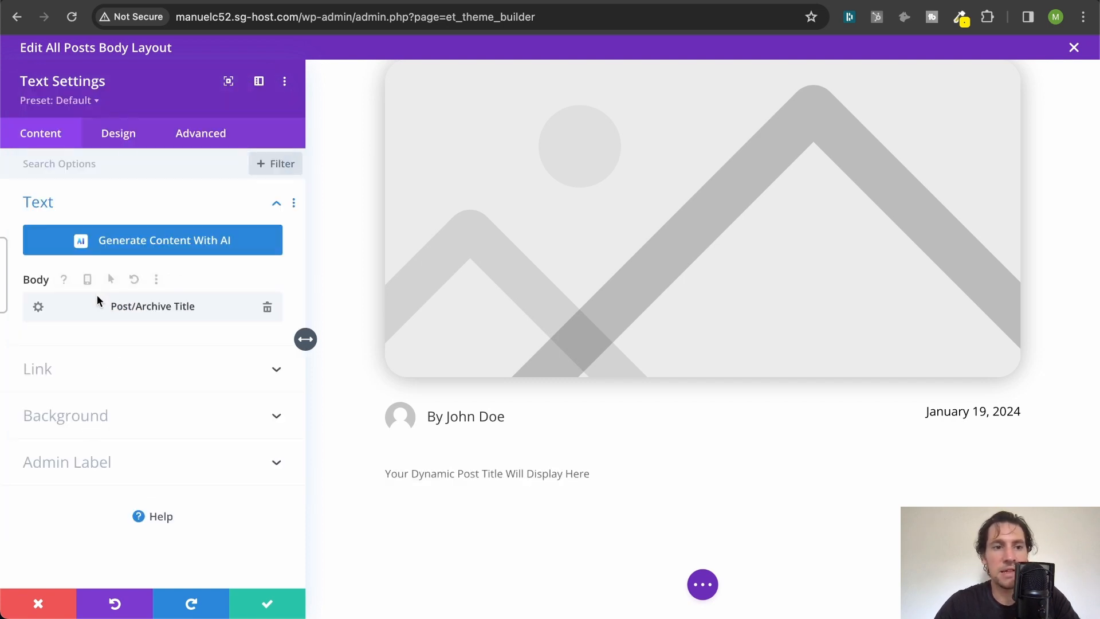
- Wrap the dynamic Post/Archive Title in an H1 tag, with "<h1>" before and "</h1>" after it
click(38, 306)
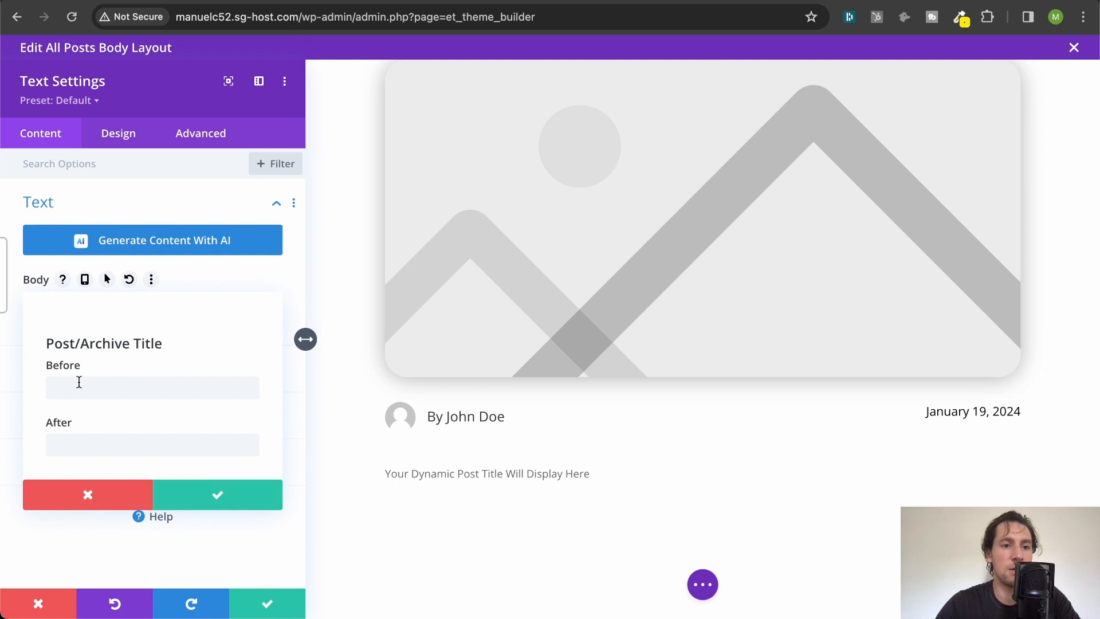
text(<h1>)
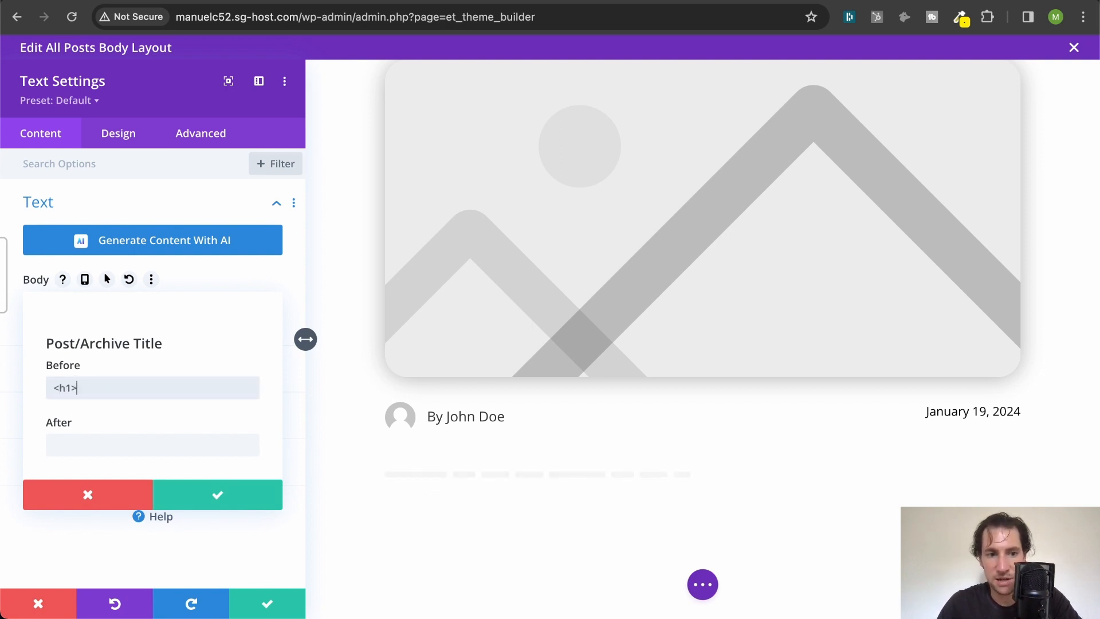
key(super+a)
key(super+c)
click(90, 453)
key(super+v)
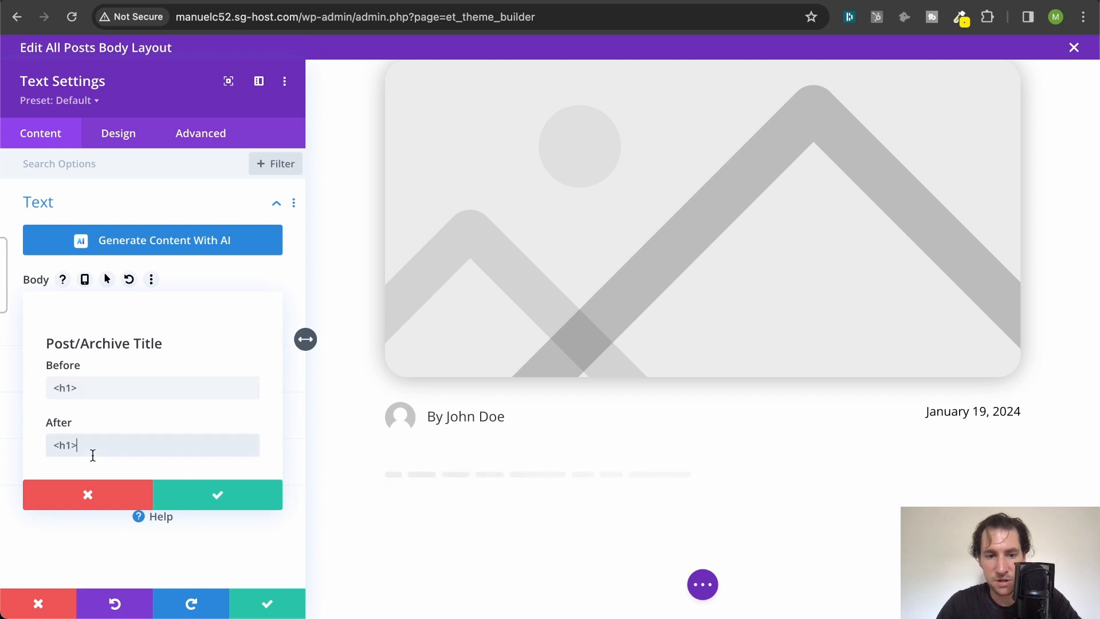
key(super+Left)
text(/)
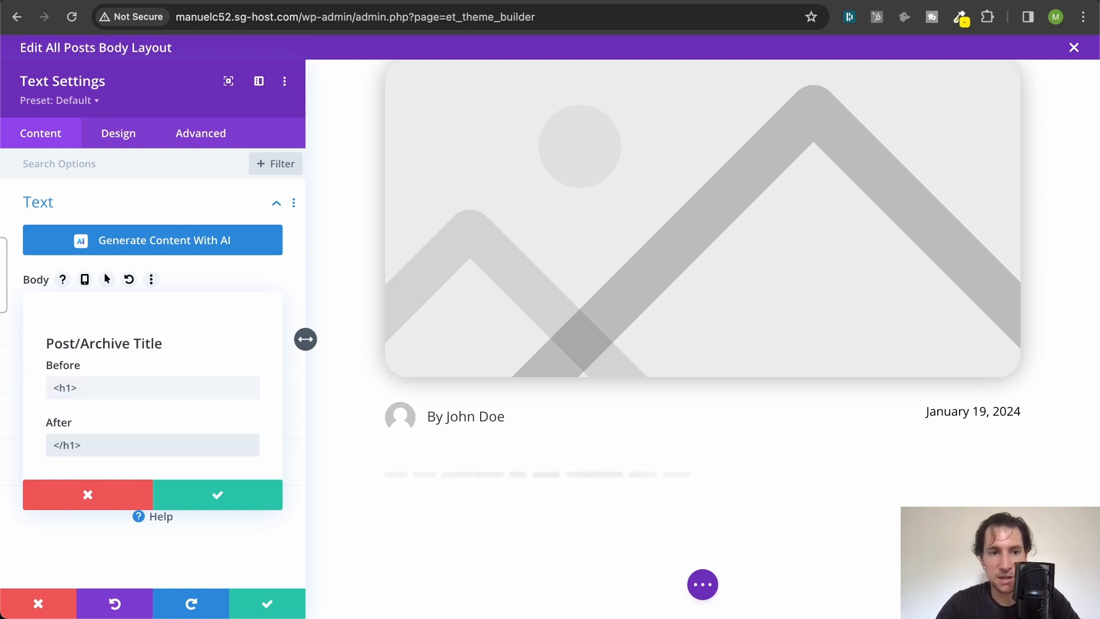
click(202, 496)
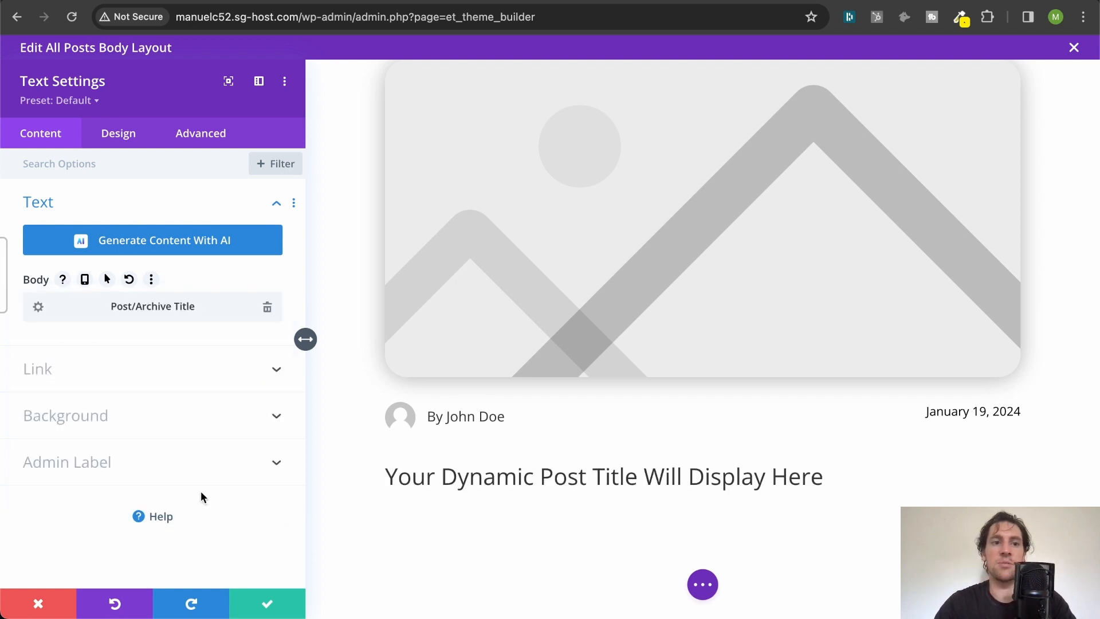
- Set the title's H1 heading font to Poppins and its font weight to Heavy
click(126, 140)
click(110, 250)
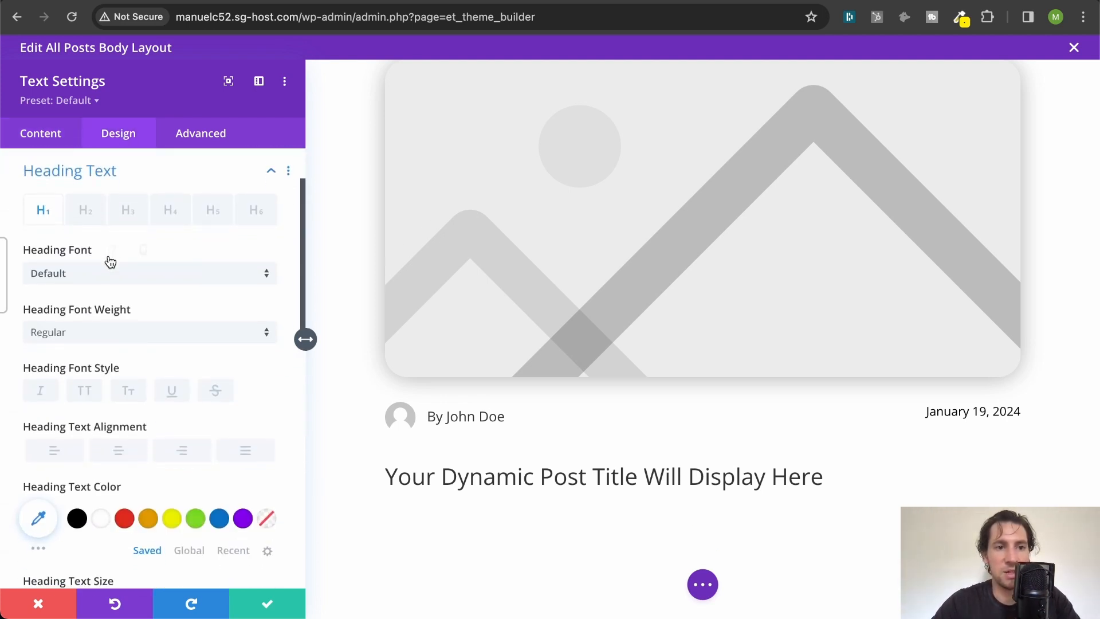
click(105, 271)
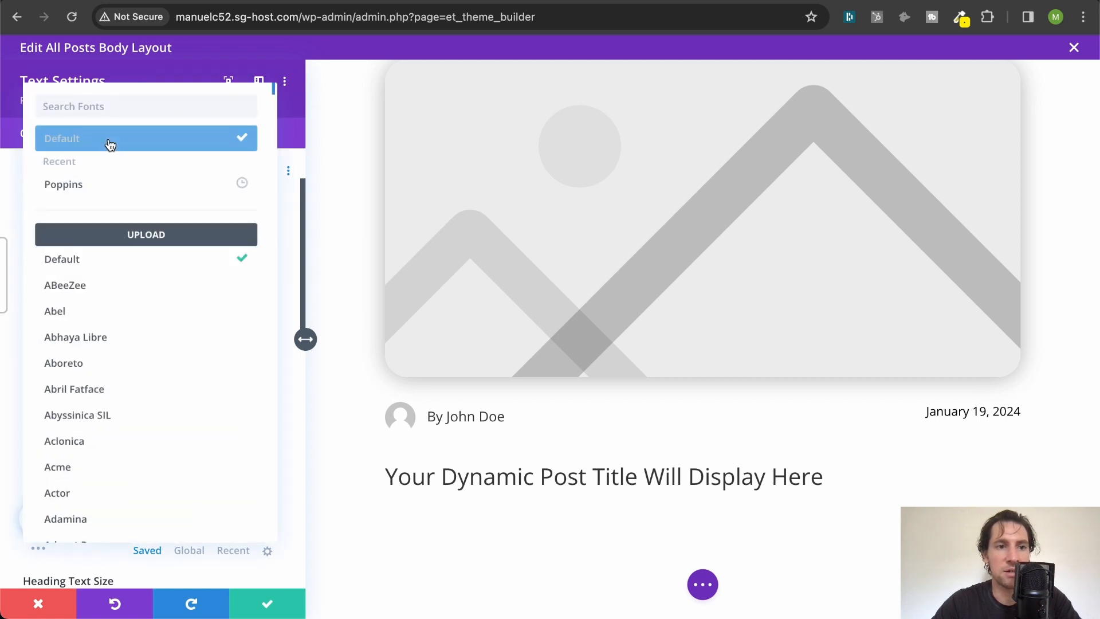
click(87, 198)
scroll(130, 282, down, 3)
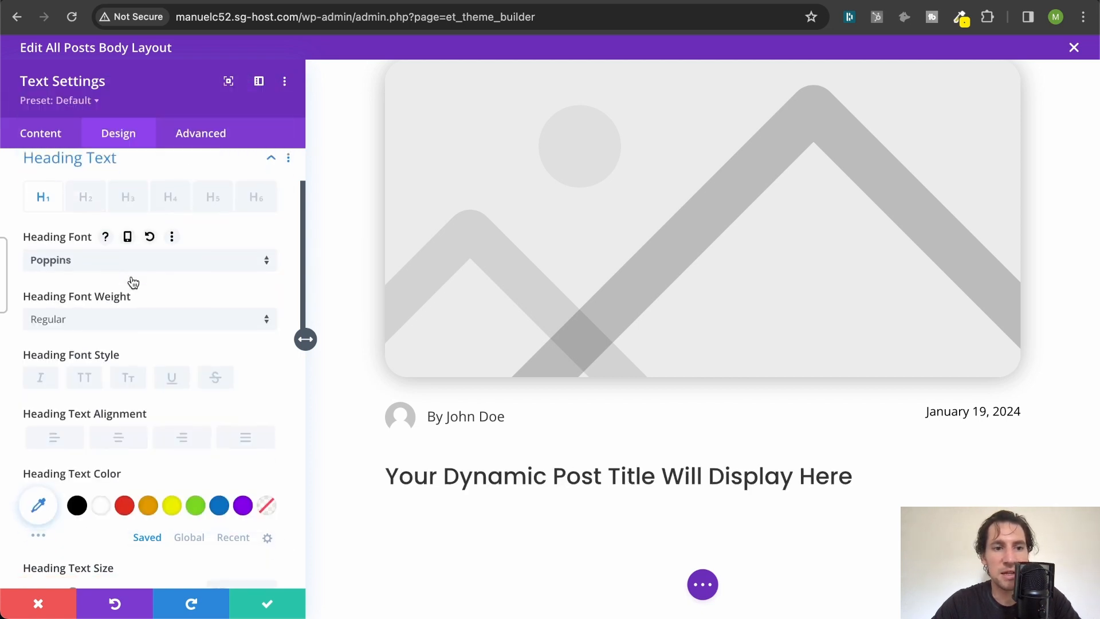
click(132, 236)
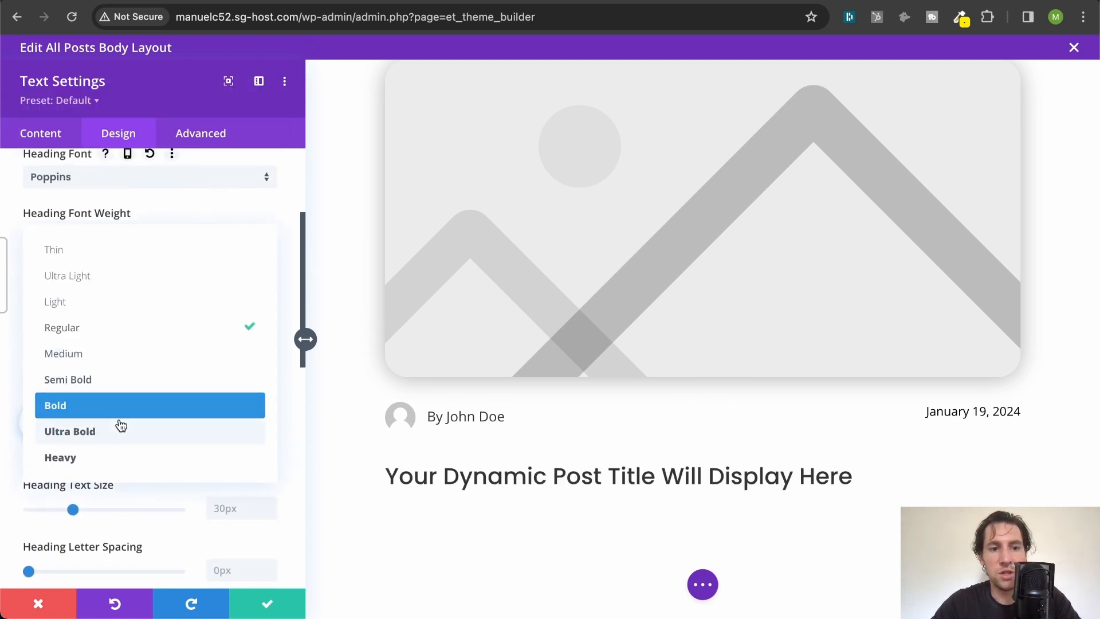
click(110, 456)
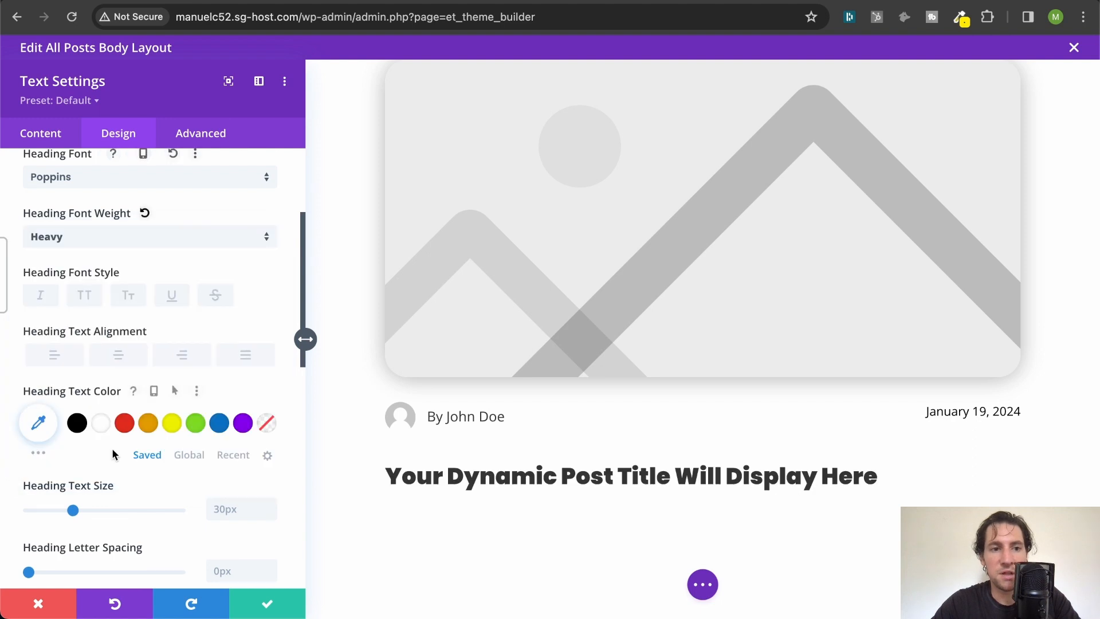
- Try centred alignment on the H1 post title and set its heading text alignment to left
click(131, 361)
scroll(250, 320, down, 2)
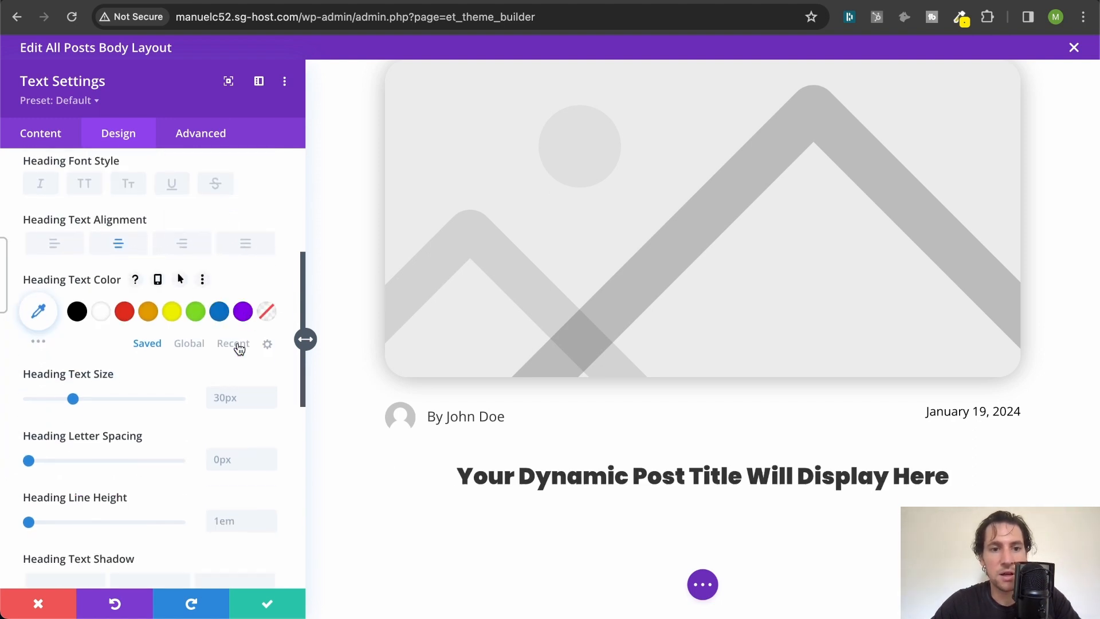
click(61, 246)
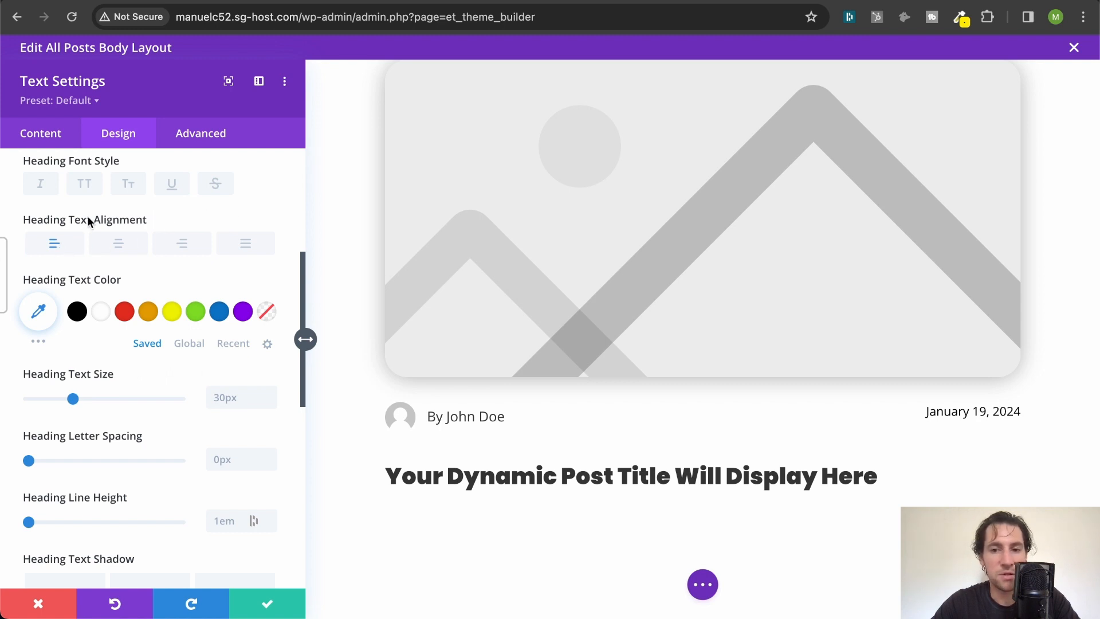
- Centre the H1 post title's heading text and set its size to 64px
click(123, 253)
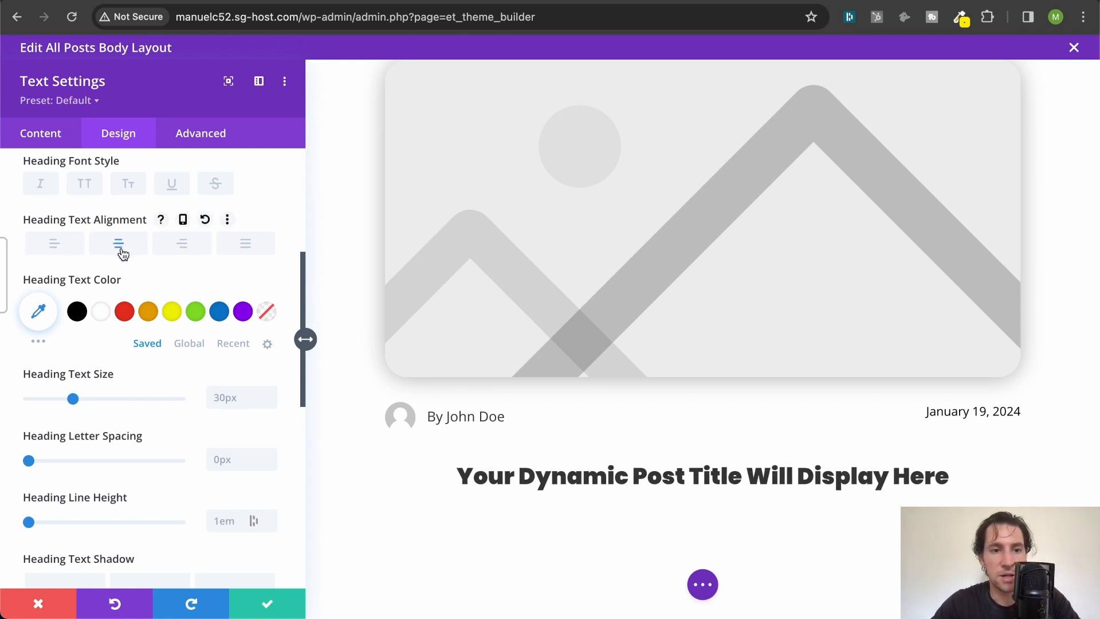
click(237, 401)
text(64)
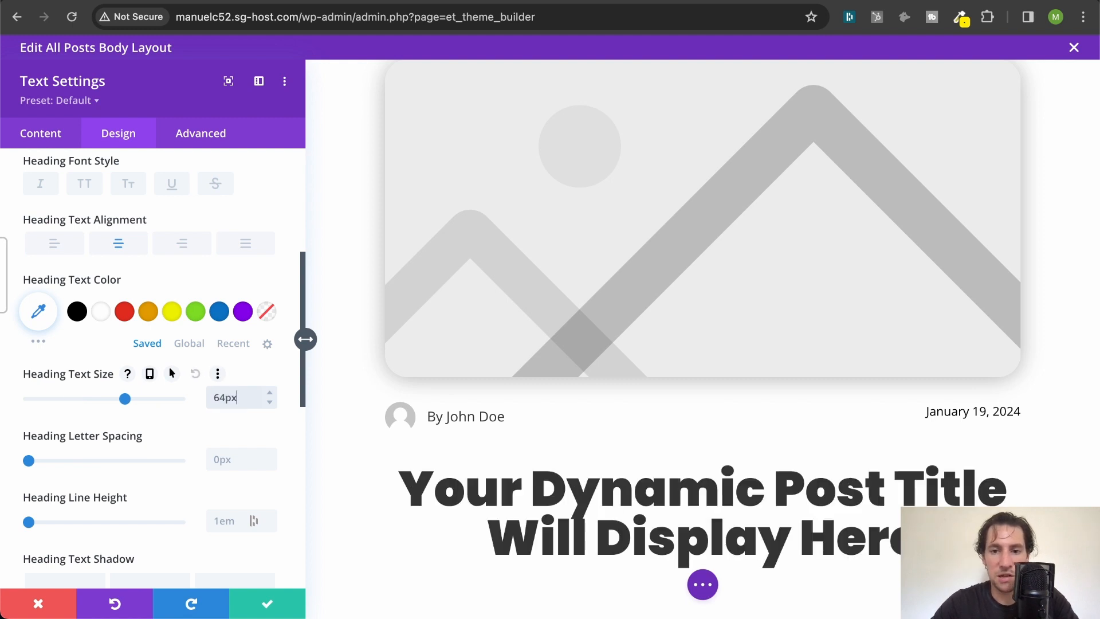
scroll(593, 335, down, 2)
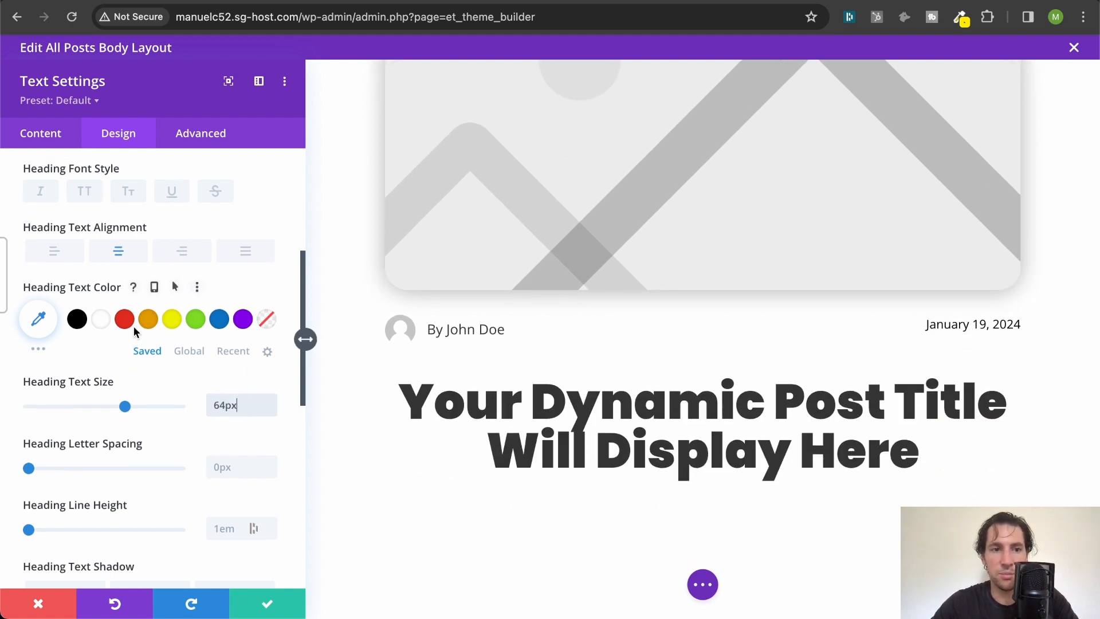
- Change the H1 title's heading font weight to Bold and save the Text module's settings
scroll(133, 325, up, 5)
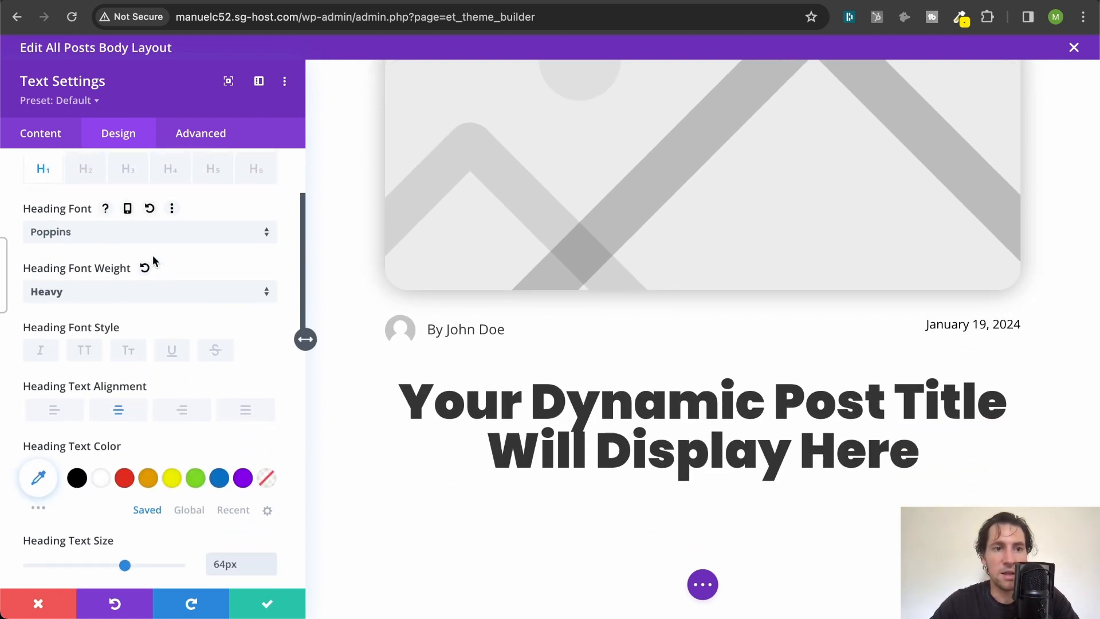
click(128, 295)
click(110, 455)
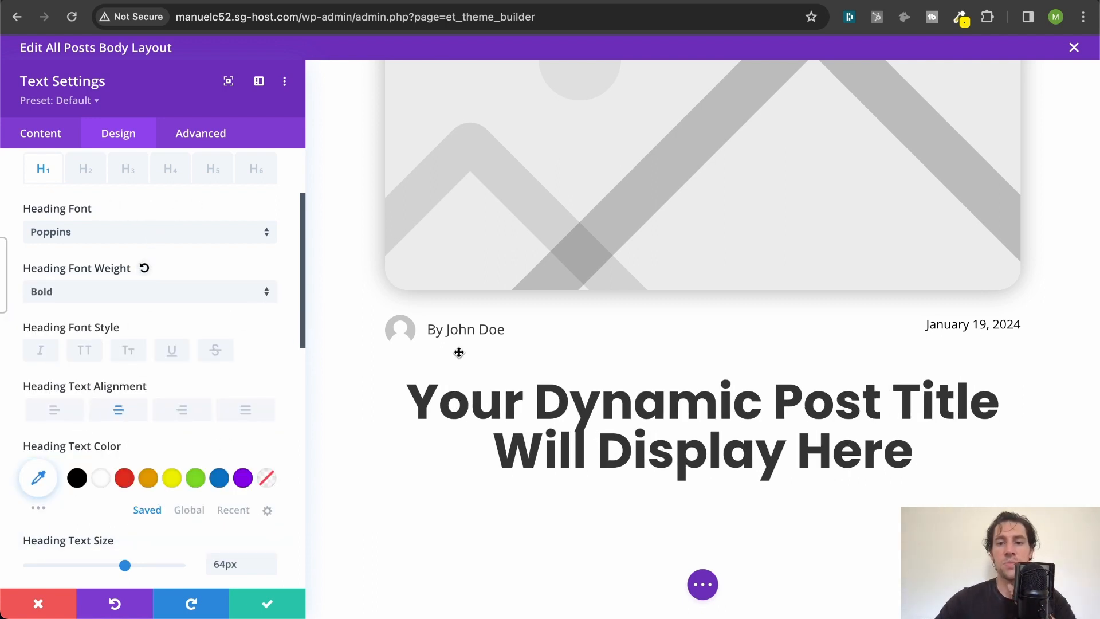
click(285, 603)
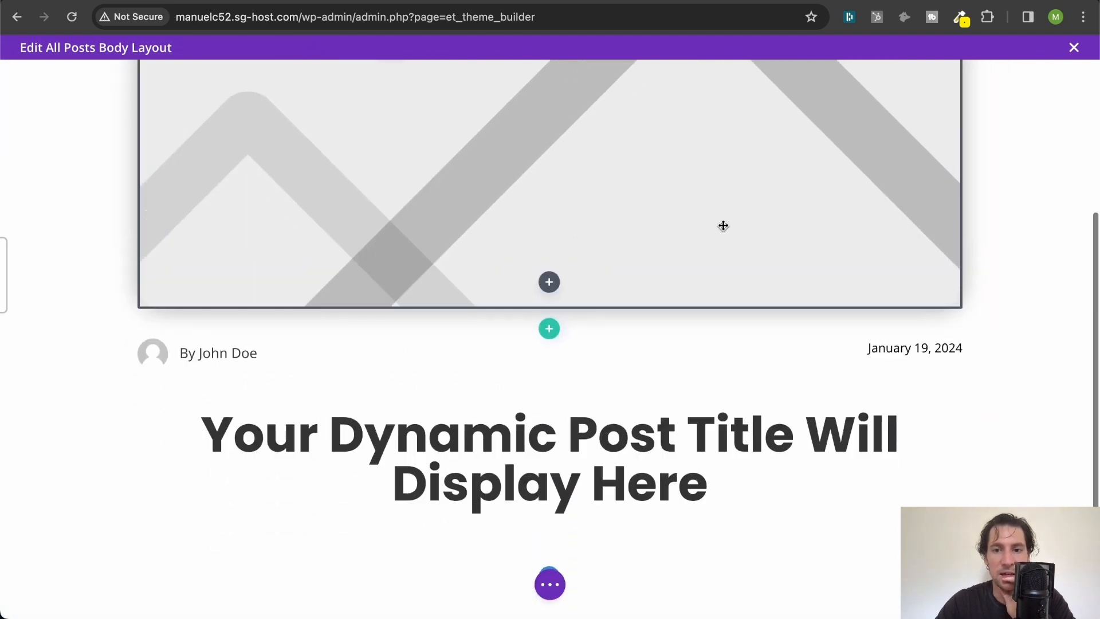
- Insert a single-column row below the post title and add a Post Content module to it
scroll(723, 225, down, 5)
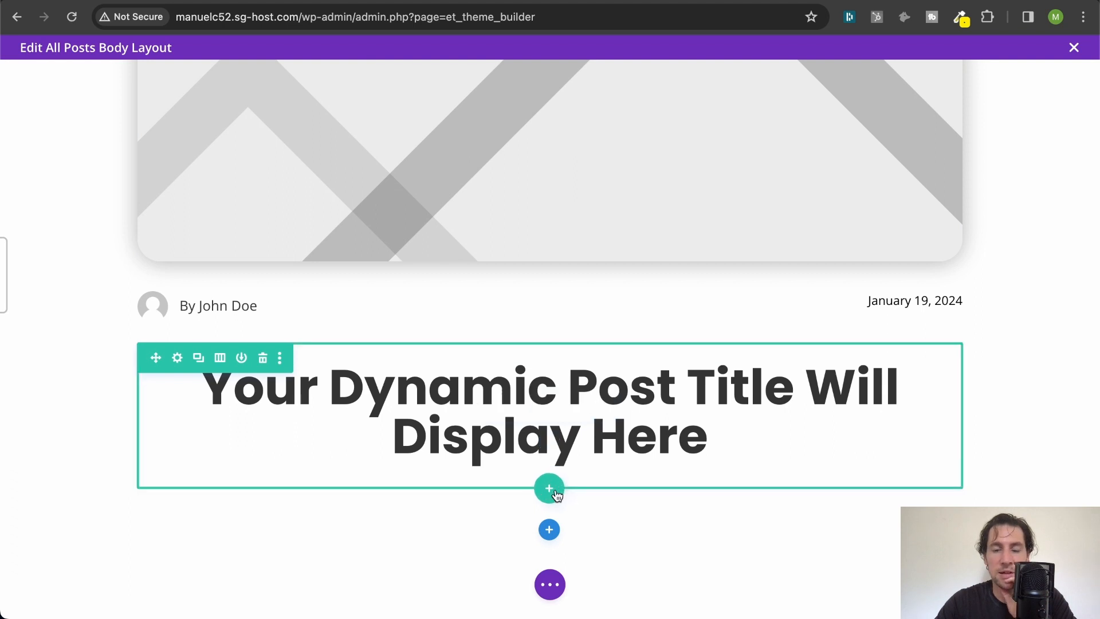
click(550, 490)
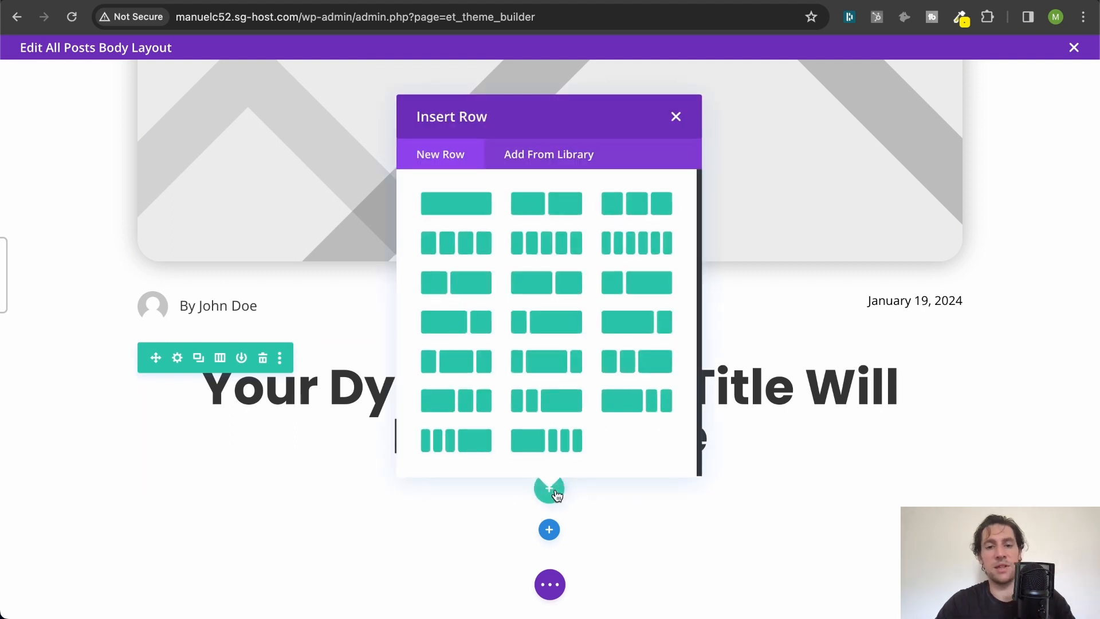
click(476, 206)
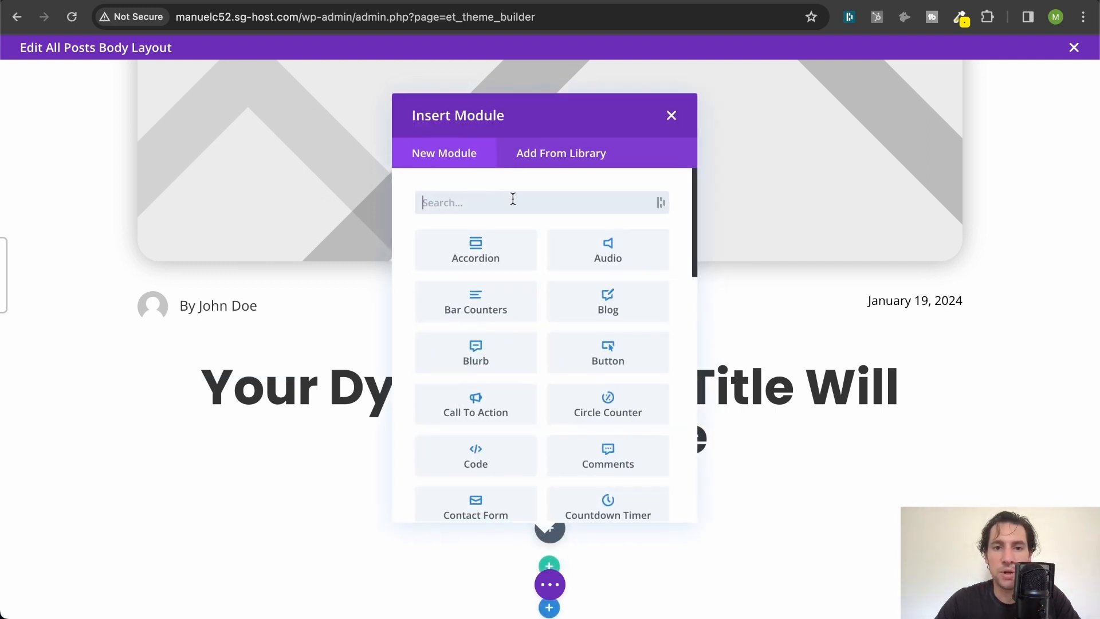
click(672, 117)
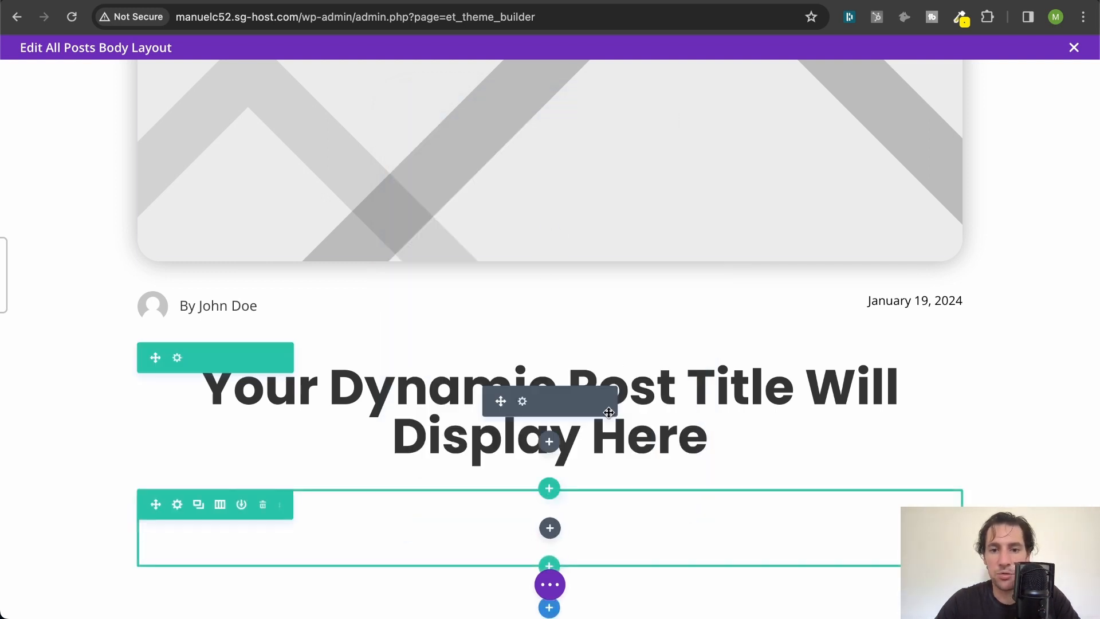
click(550, 527)
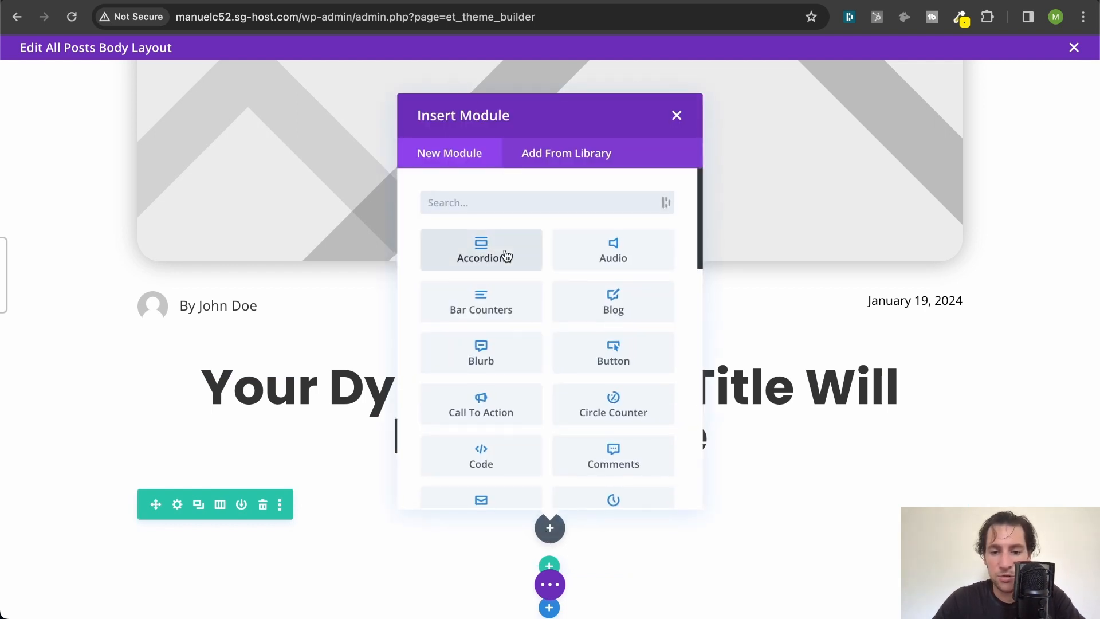
text(con)
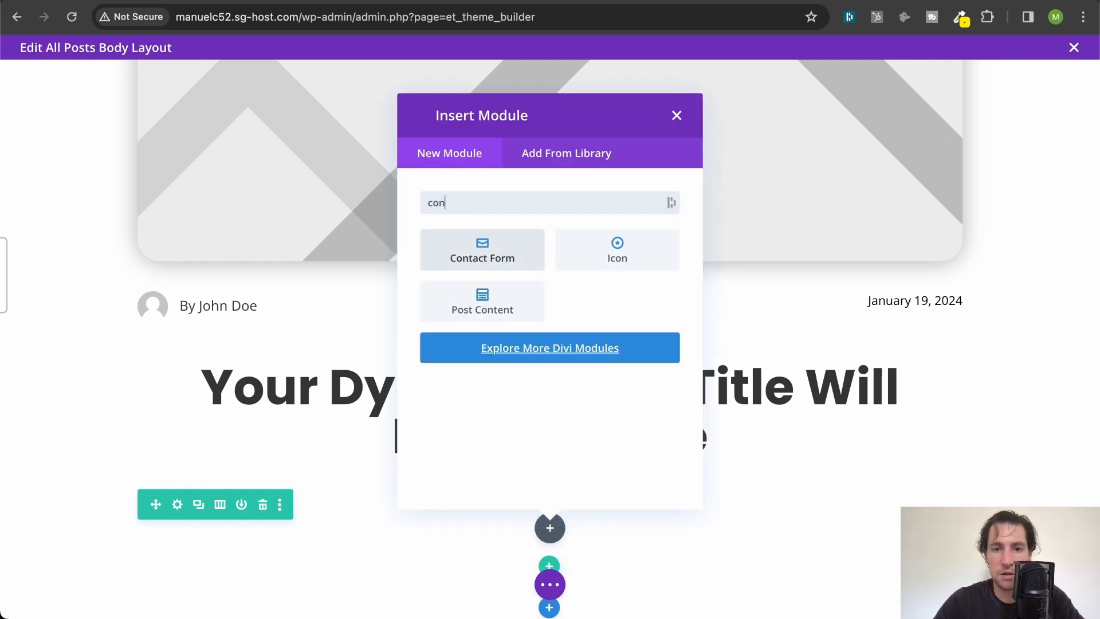
click(502, 315)
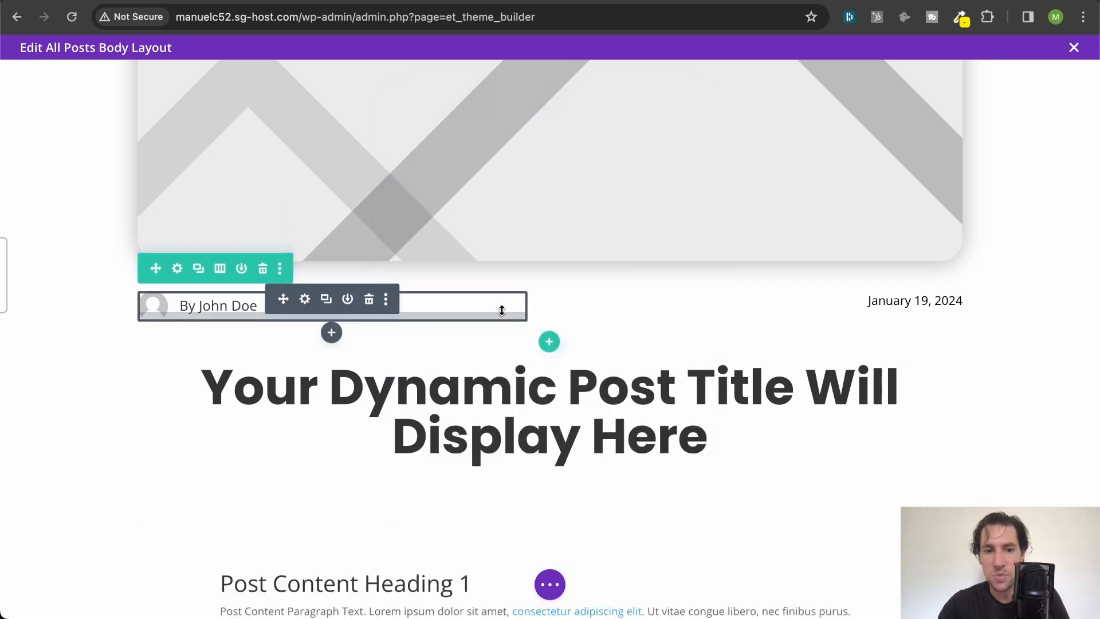
- Review the body layout from the featured image, author and date down through the title and the Post Content placeholder
scroll(502, 309, down, 5)
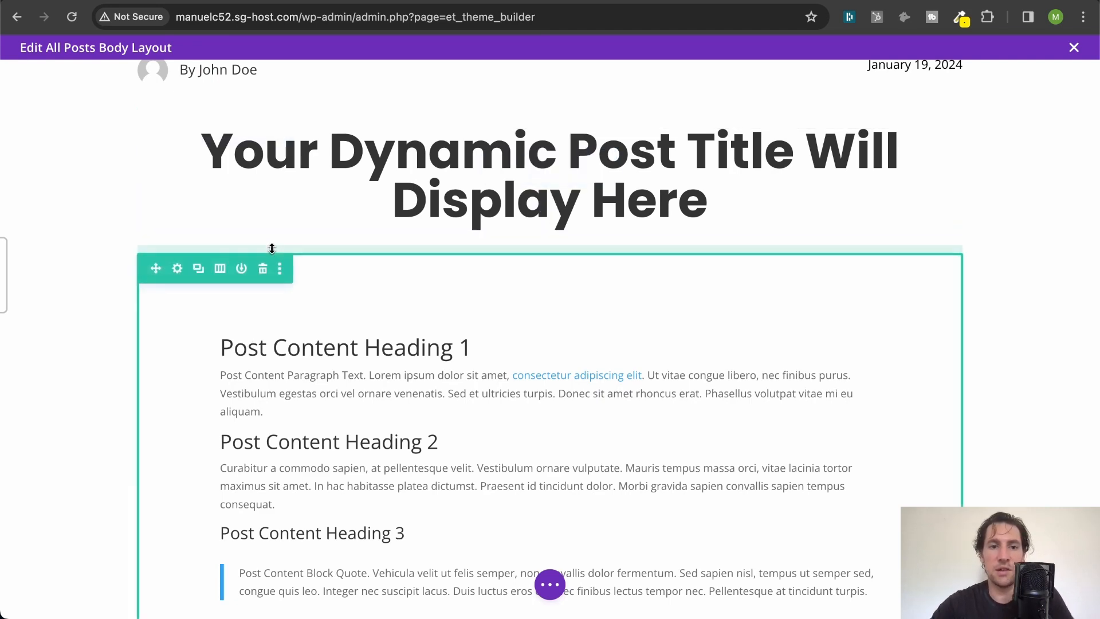
scroll(312, 334, down, 2)
scroll(315, 336, up, 2)
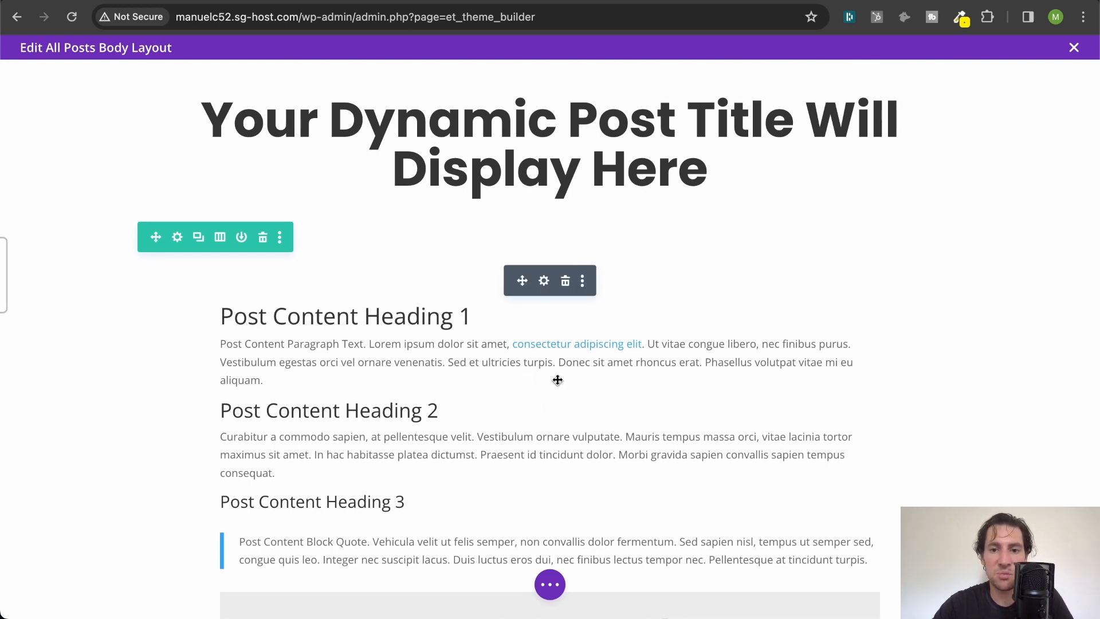
scroll(550, 395, down, 8)
scroll(540, 408, up, 6)
scroll(540, 407, up, 8)
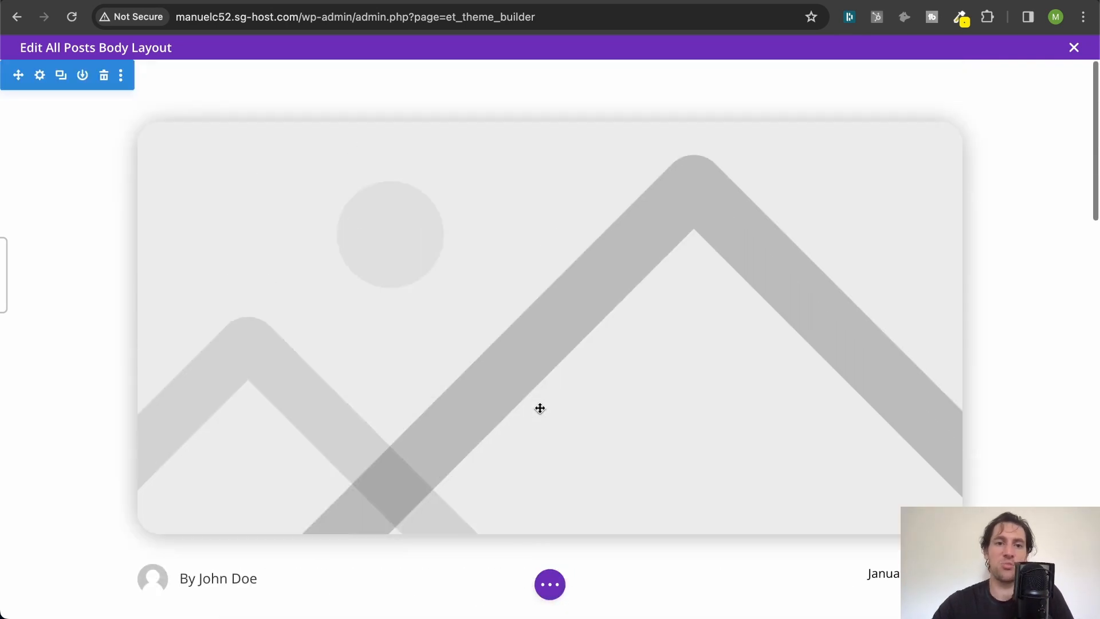
scroll(540, 412, down, 4)
scroll(739, 223, up, 1)
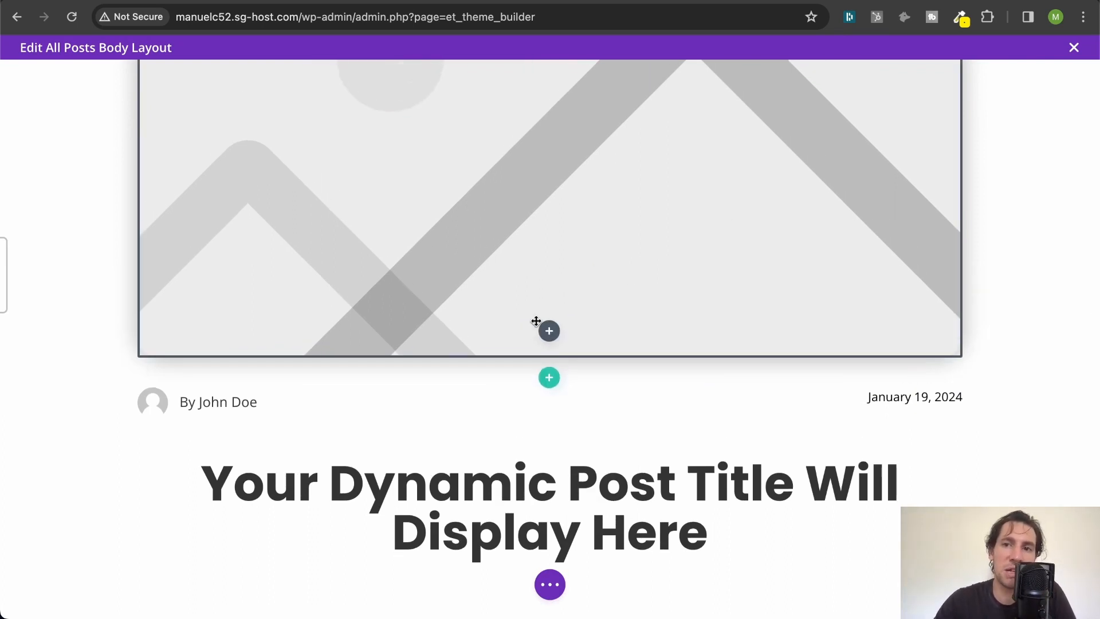
scroll(538, 292, up, 3)
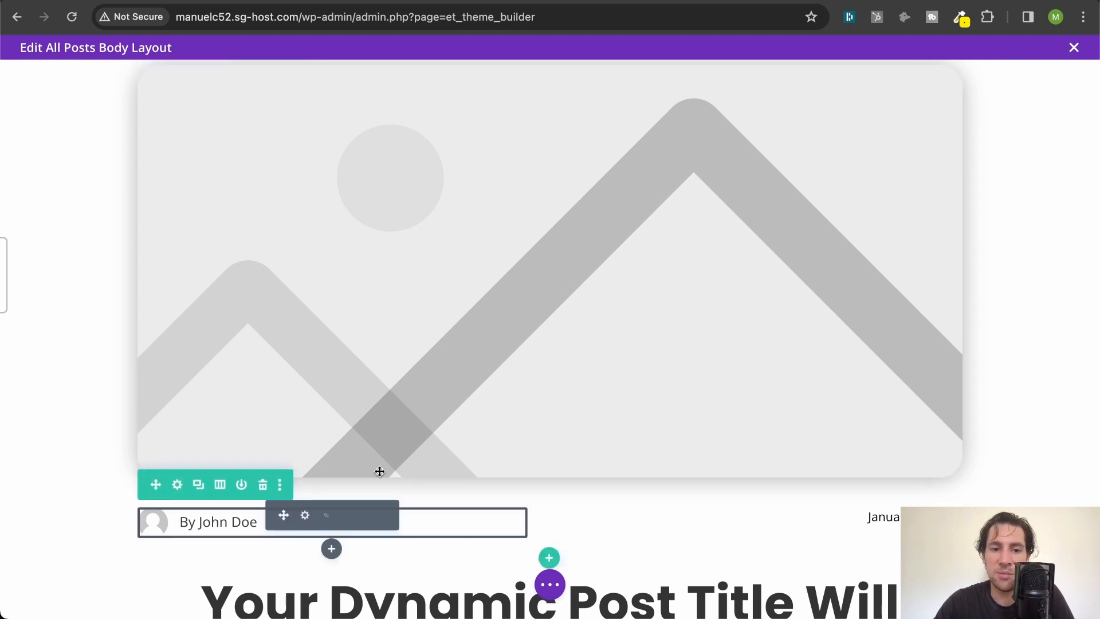
scroll(694, 495, down, 4)
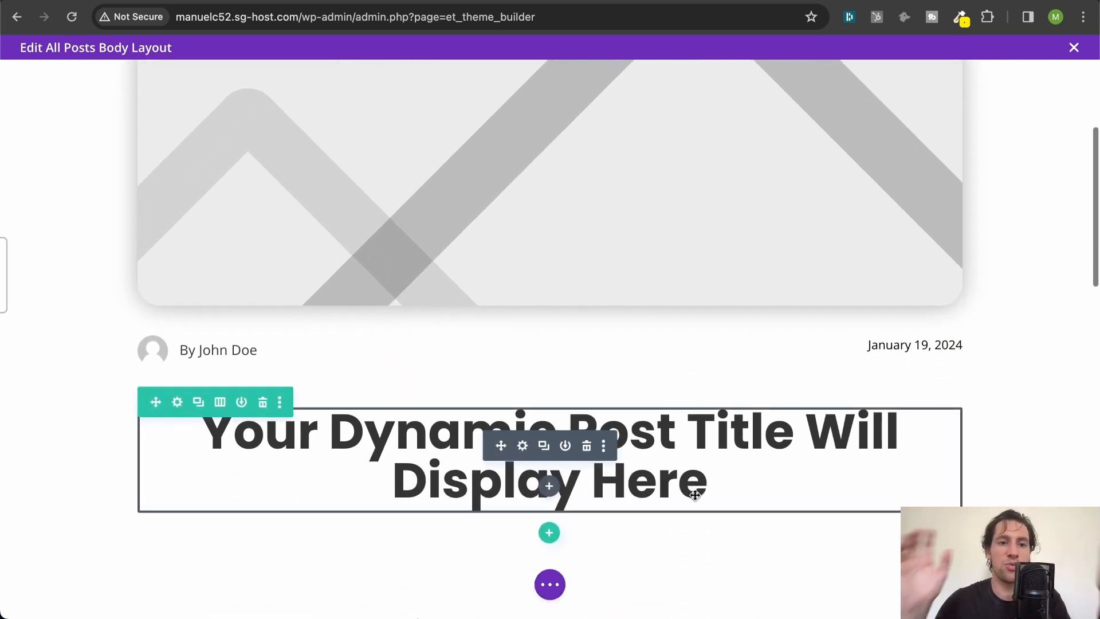
scroll(695, 495, down, 10)
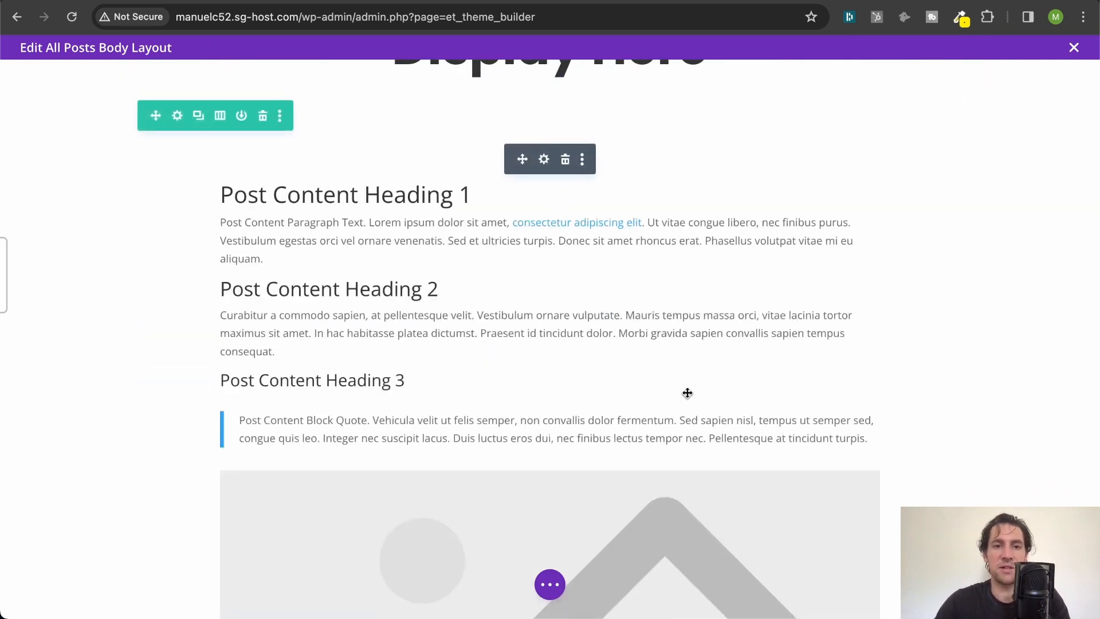
scroll(688, 393, down, 15)
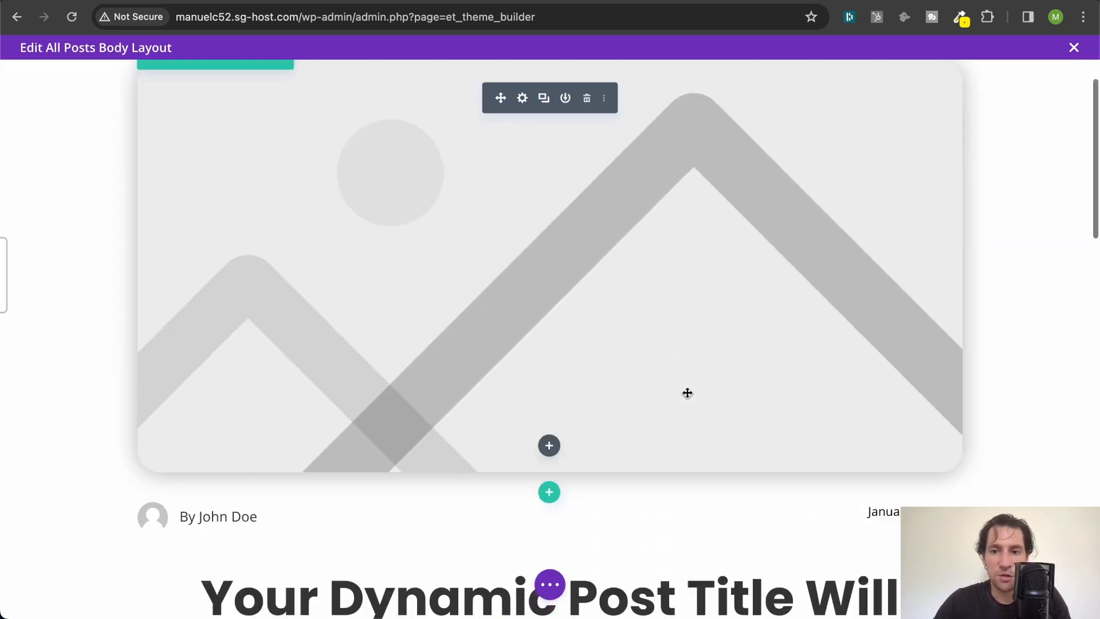
scroll(687, 392, down, 7)
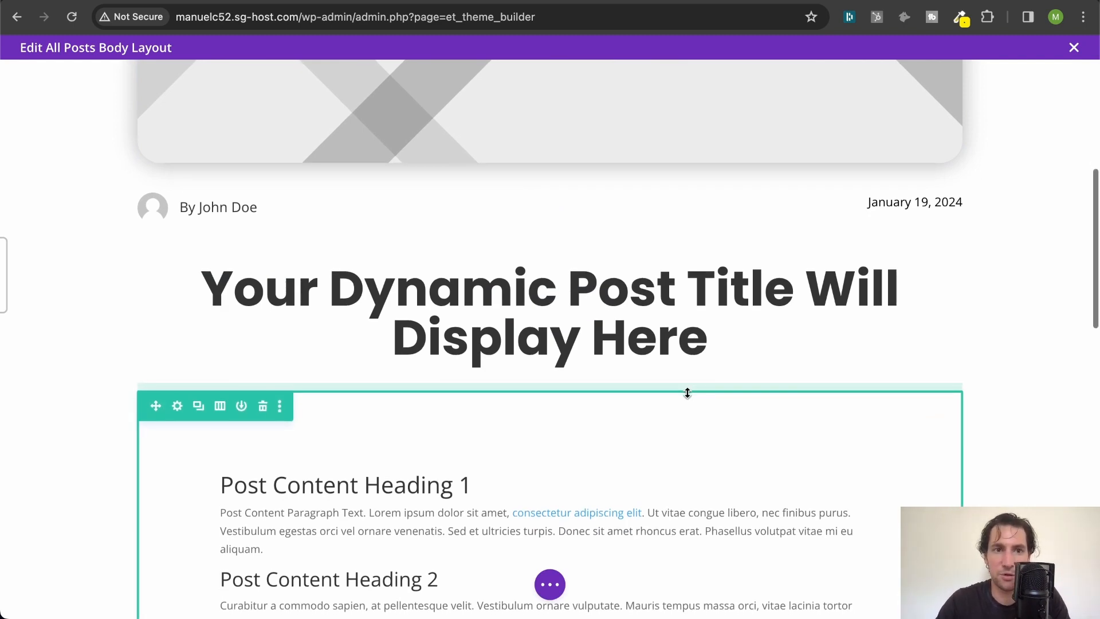
- Insert a single-column row below the post content and add a Comments module to it
scroll(687, 392, down, 15)
scroll(687, 392, down, 2)
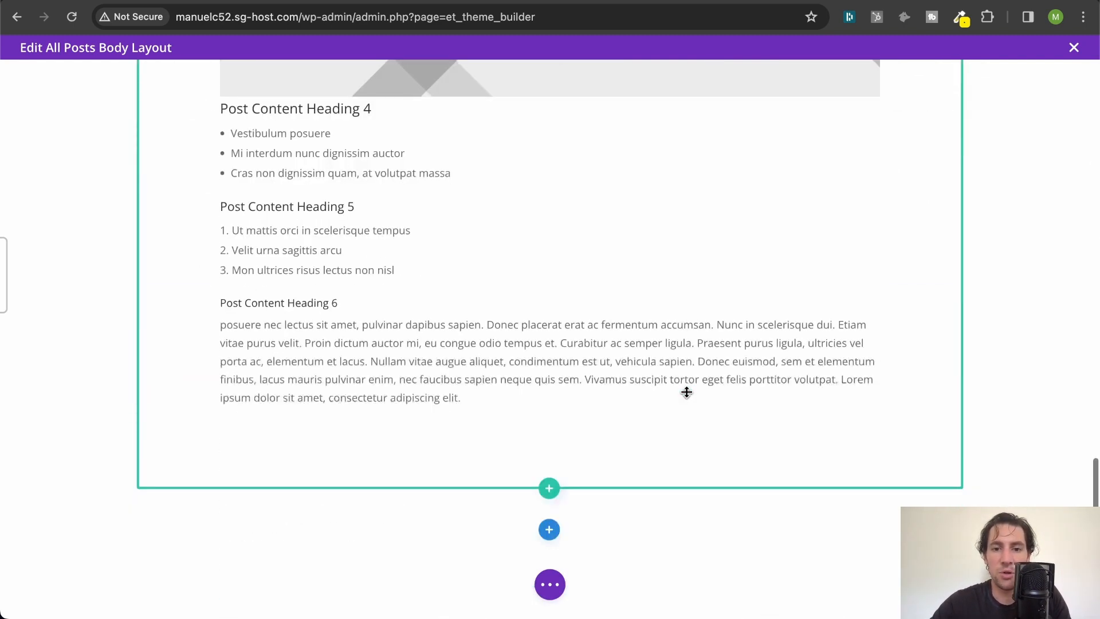
click(547, 490)
click(464, 207)
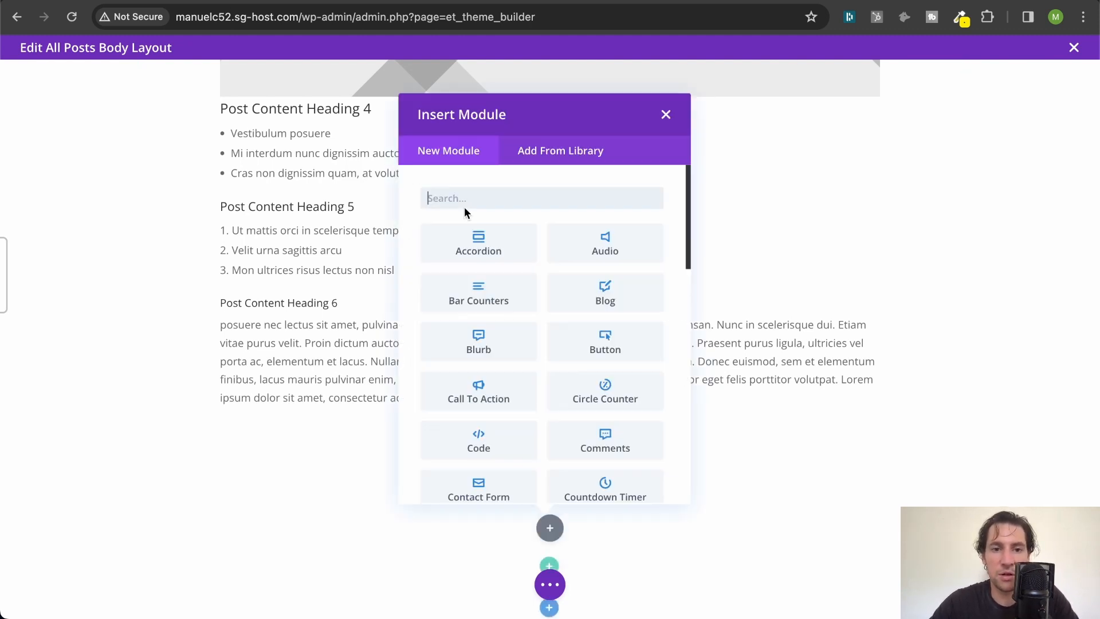
text(com)
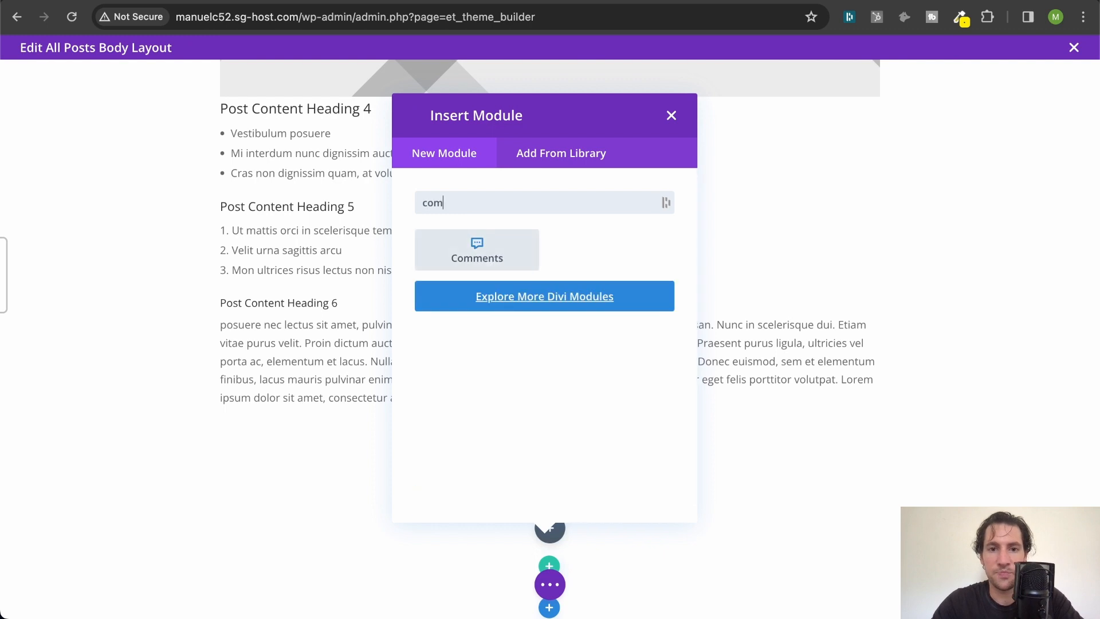
click(475, 261)
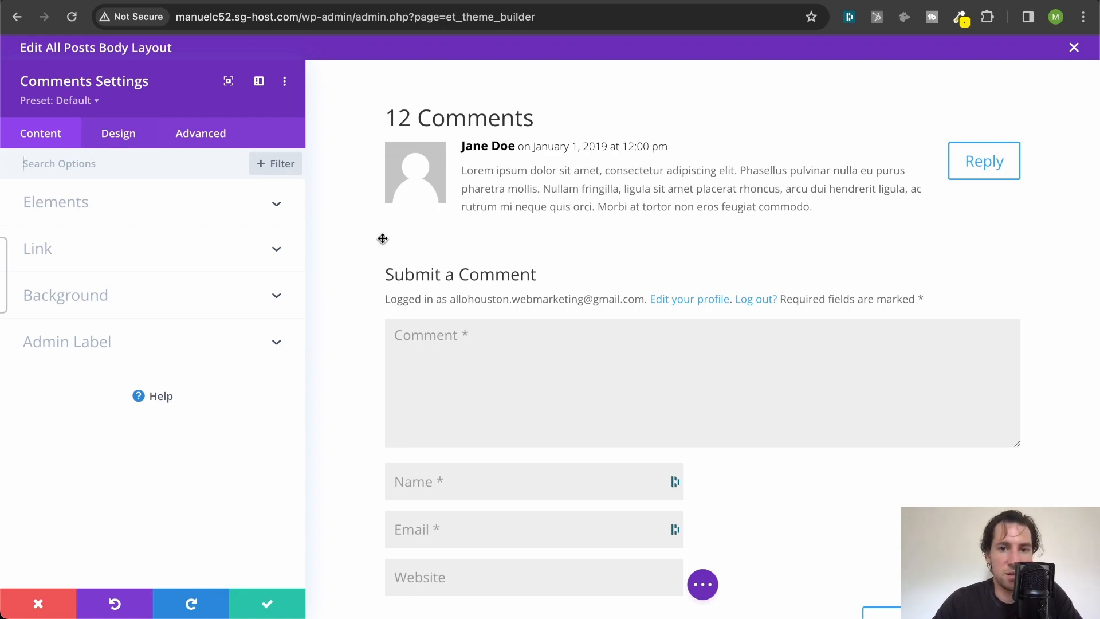
- Enable custom button styles in the Comments module's design settings
scroll(382, 238, up, 20)
scroll(382, 238, down, 20)
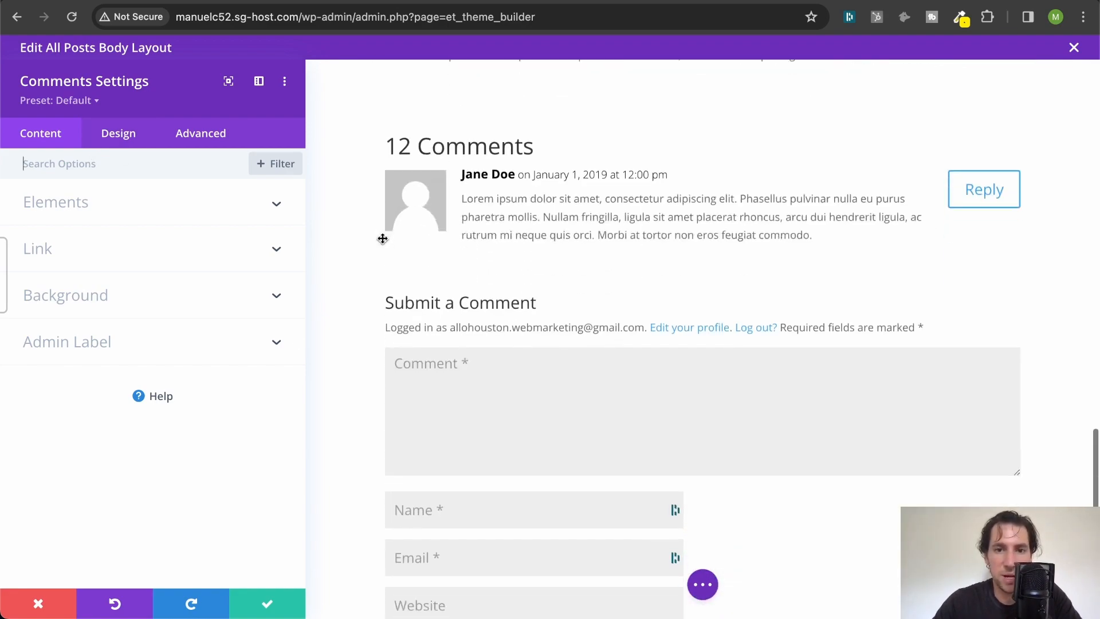
click(110, 137)
scroll(82, 342, down, 5)
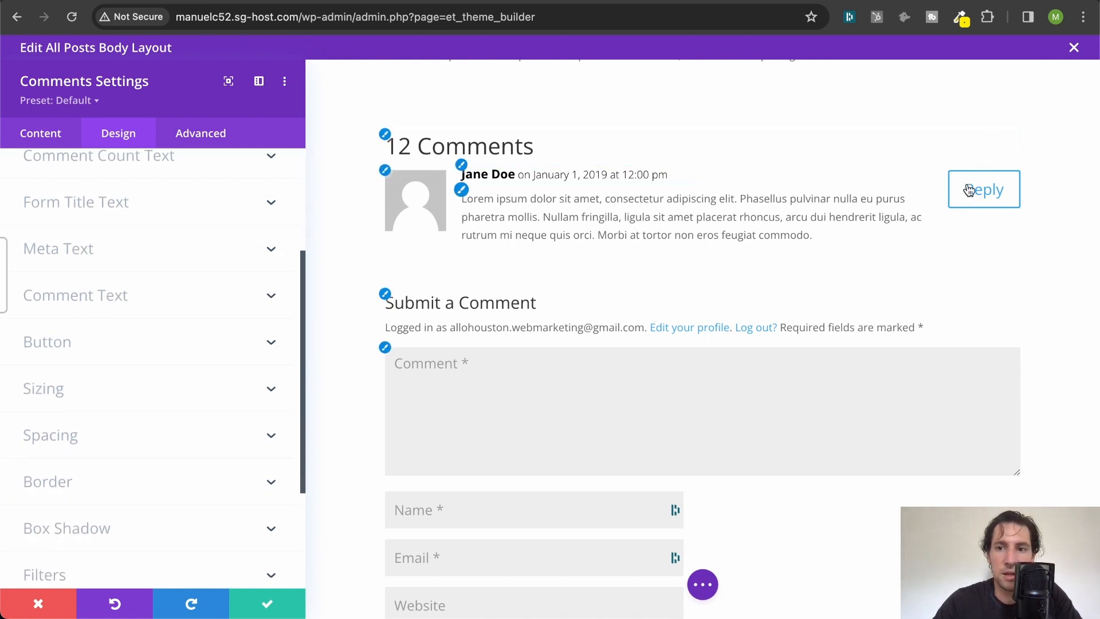
click(87, 315)
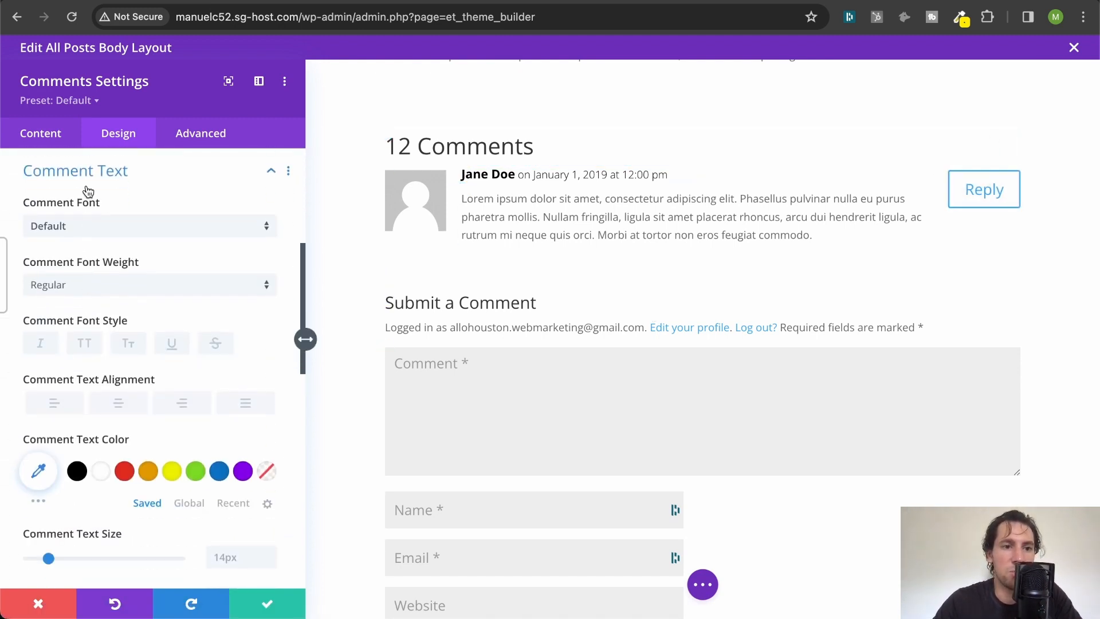
click(91, 187)
click(95, 213)
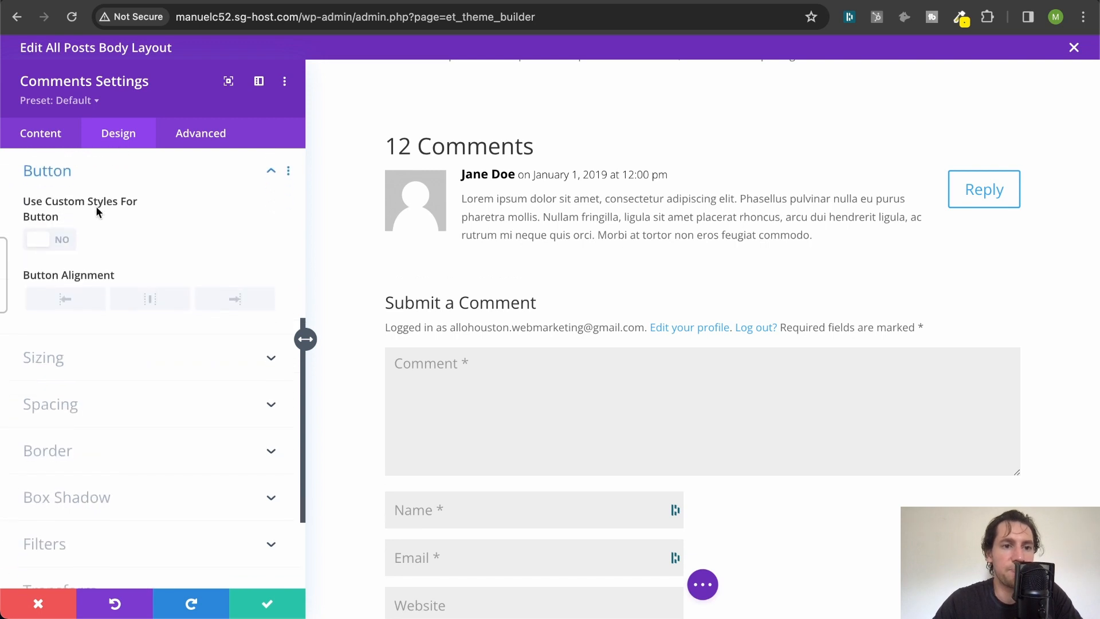
click(52, 240)
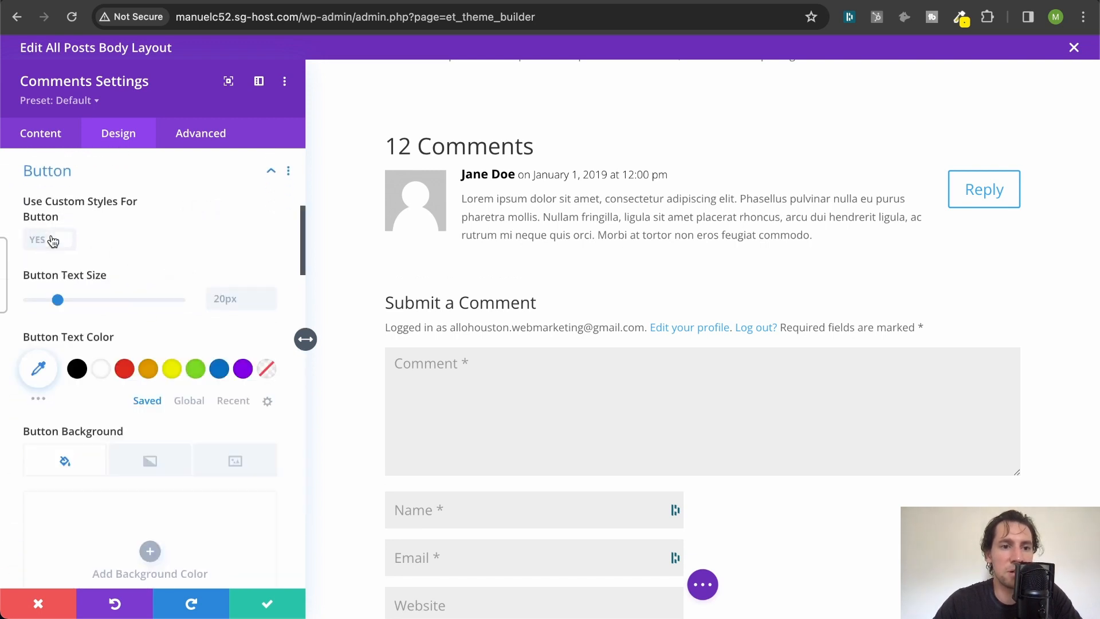
- Set the comment button's text to the black global colour and its background to the yellow global colour
click(188, 401)
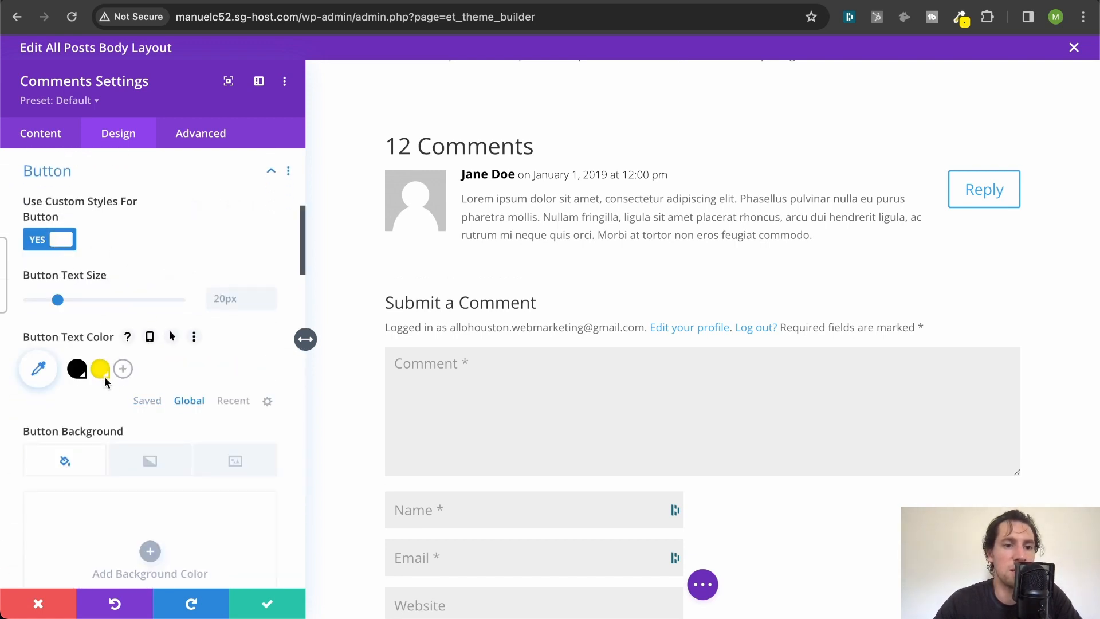
click(77, 370)
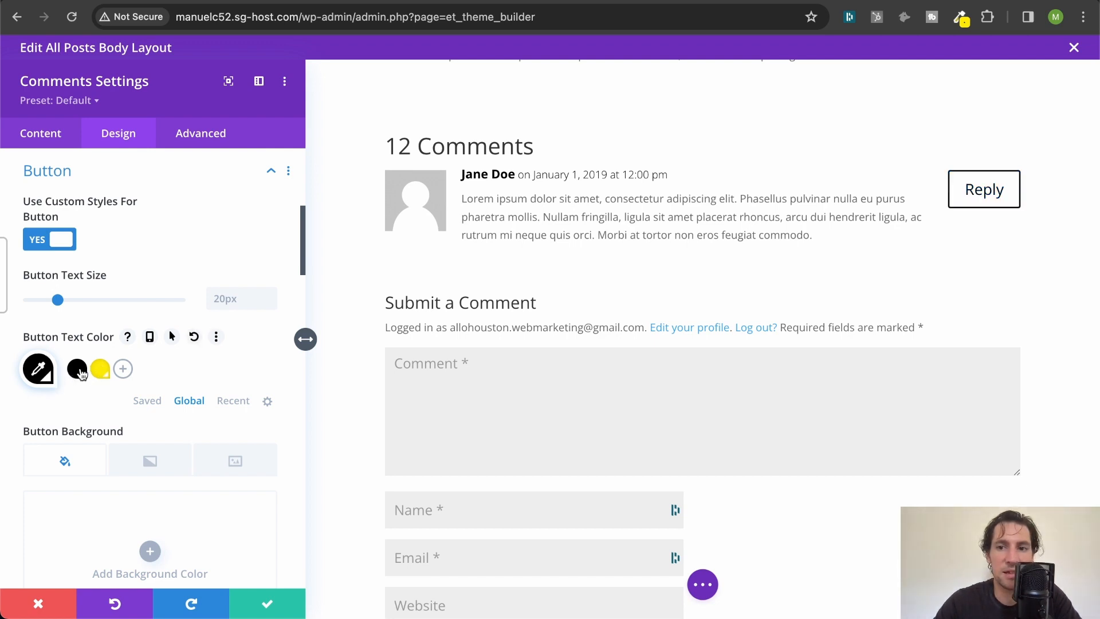
scroll(111, 335, down, 5)
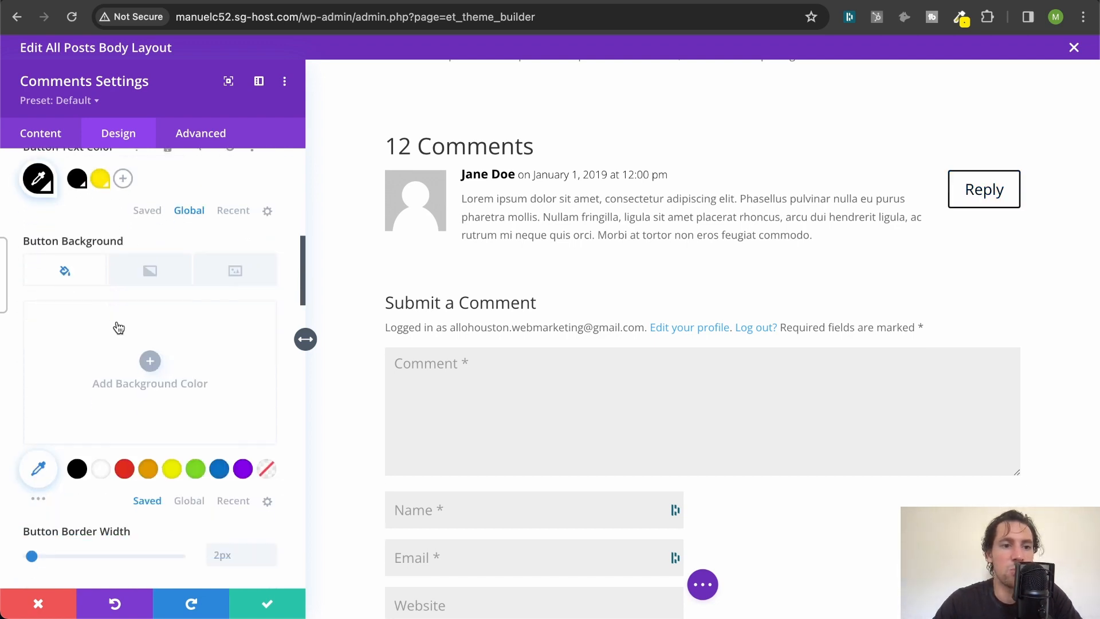
click(189, 500)
click(100, 468)
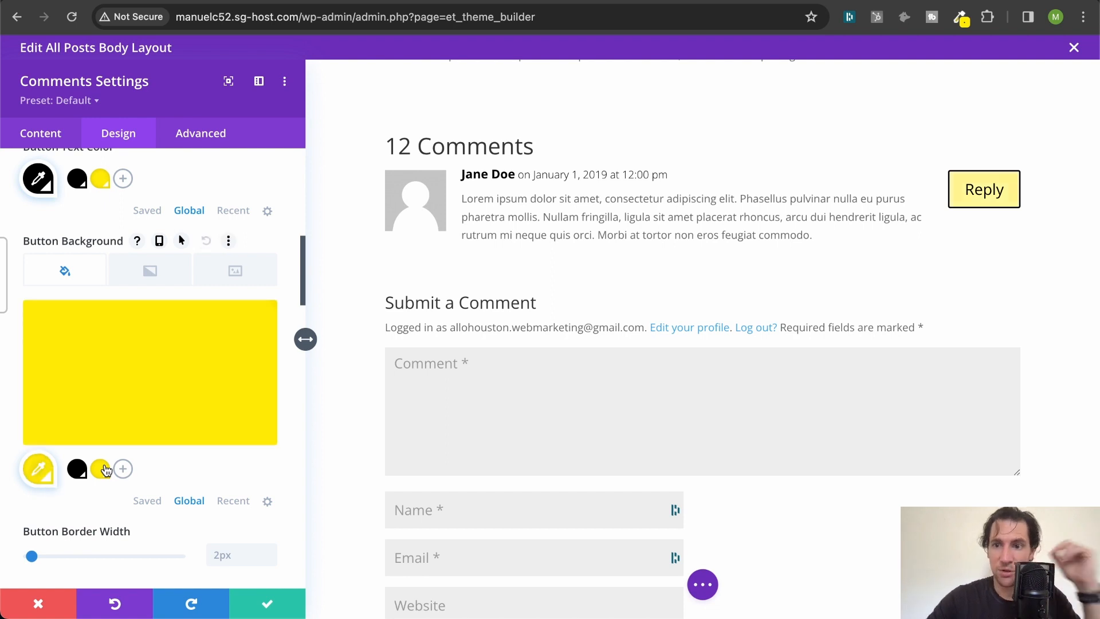
- Set the comment button's border width to 0px and its border radius to 50px
scroll(149, 340, down, 5)
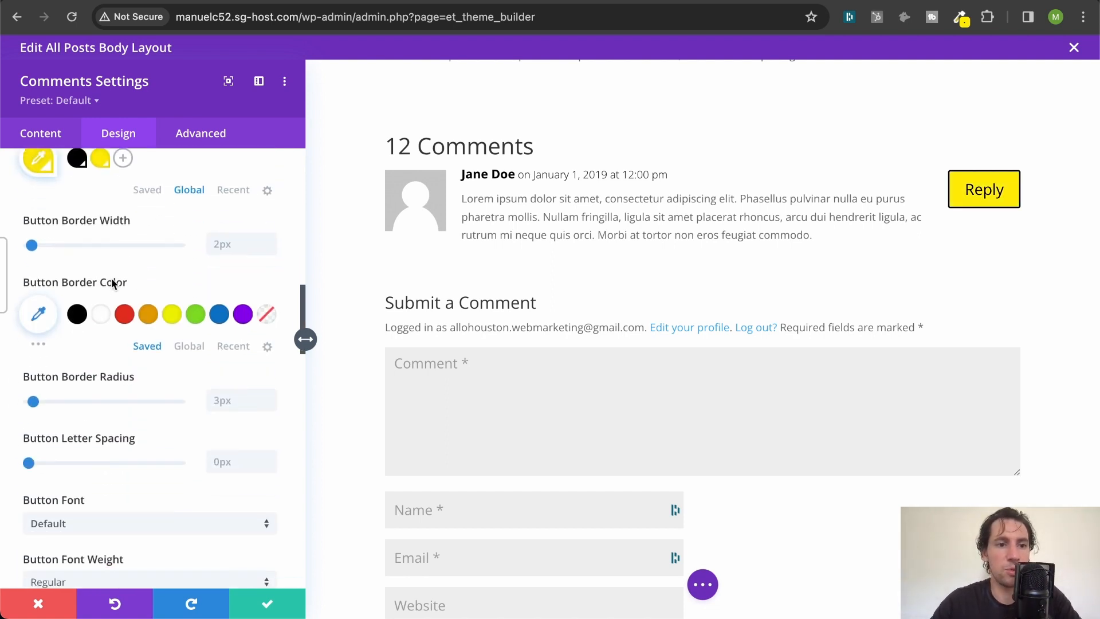
click(251, 242)
text(0)
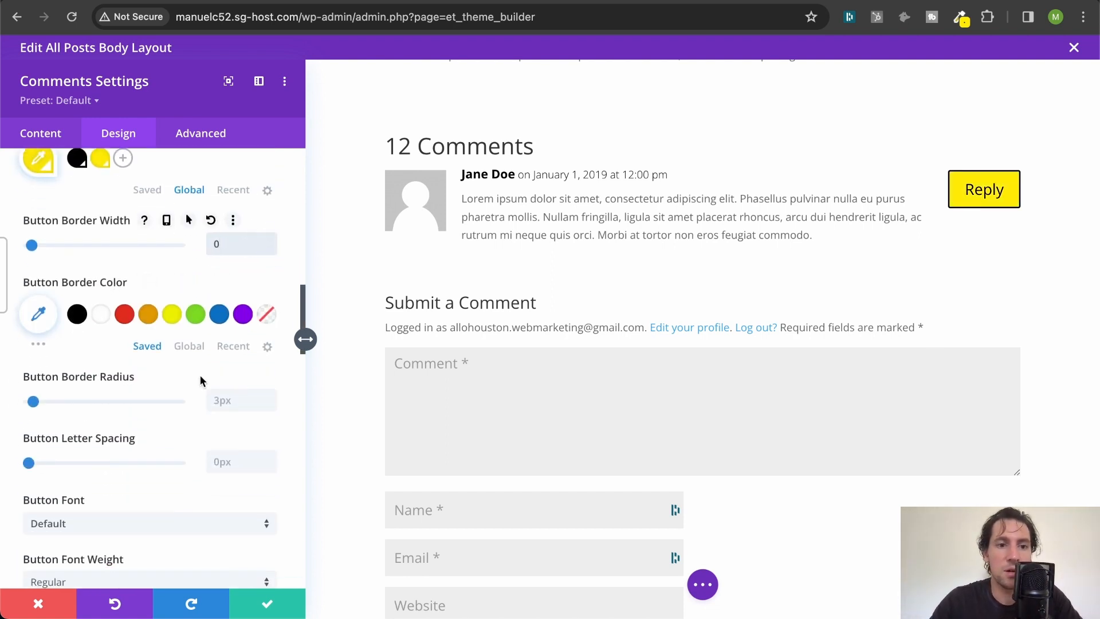
scroll(204, 375, down, 2)
click(238, 331)
text(50)
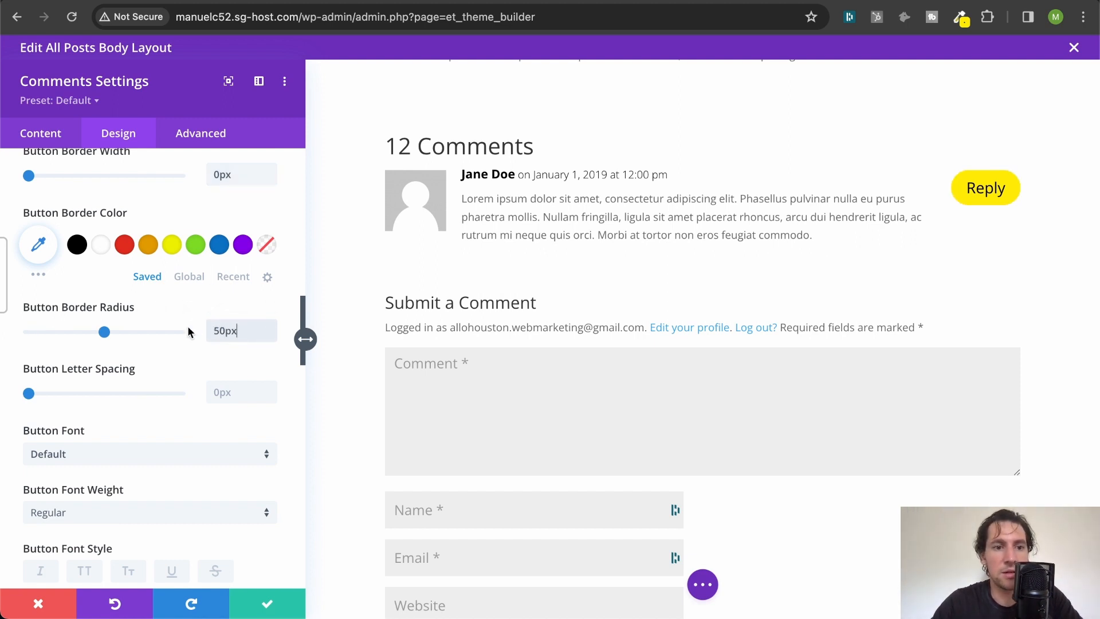
- Make the comment button's text uppercase and set its font weight to Bold
scroll(188, 325, up, 3)
scroll(172, 372, down, 7)
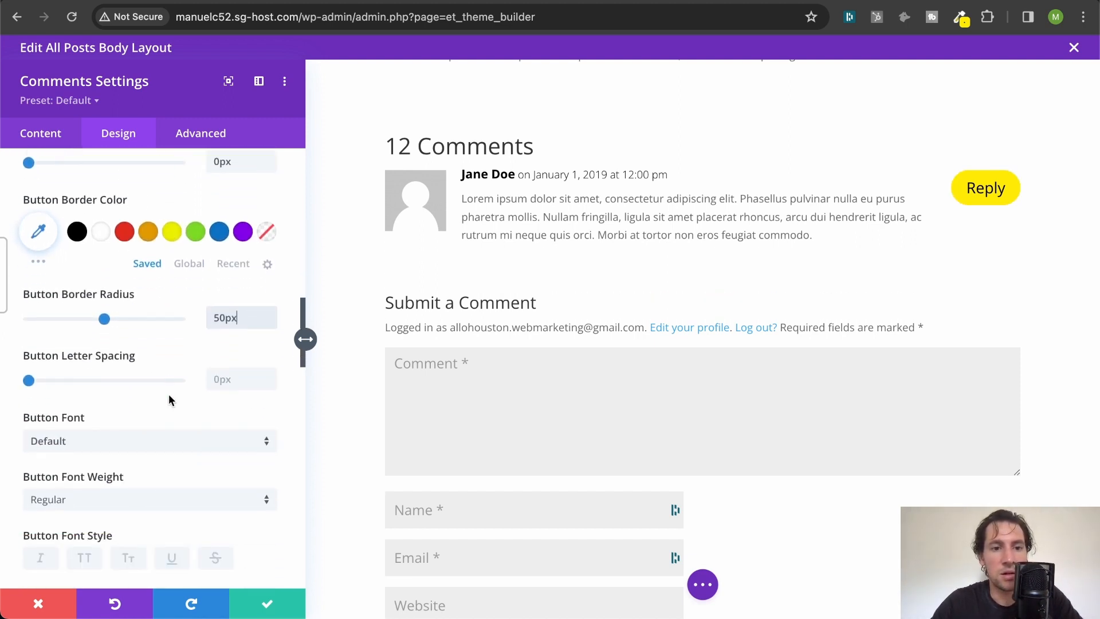
click(83, 415)
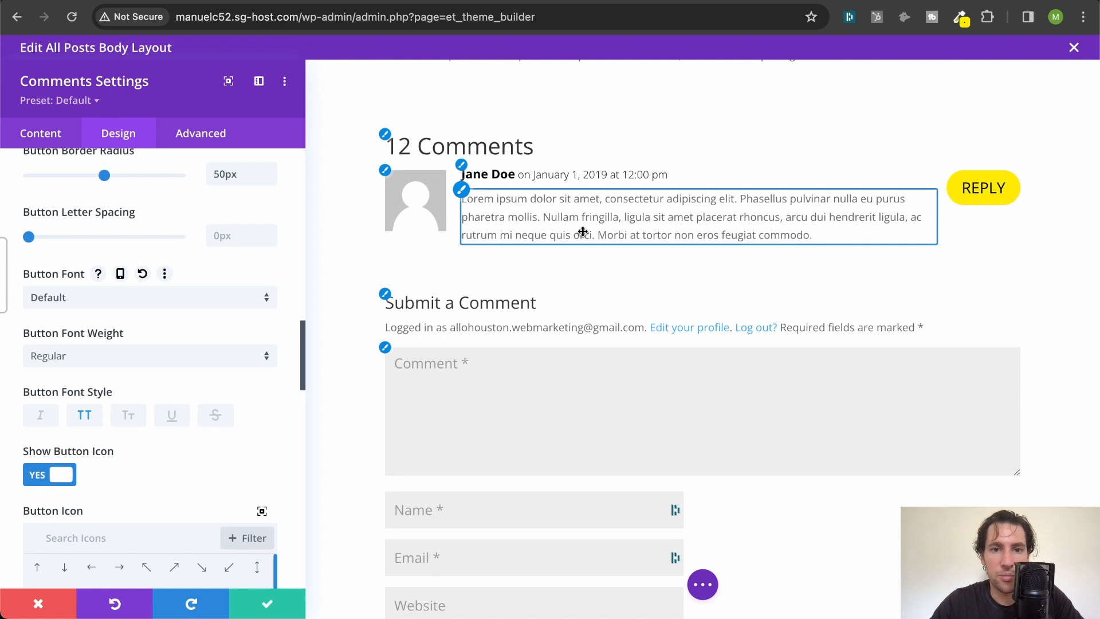
scroll(209, 240, down, 4)
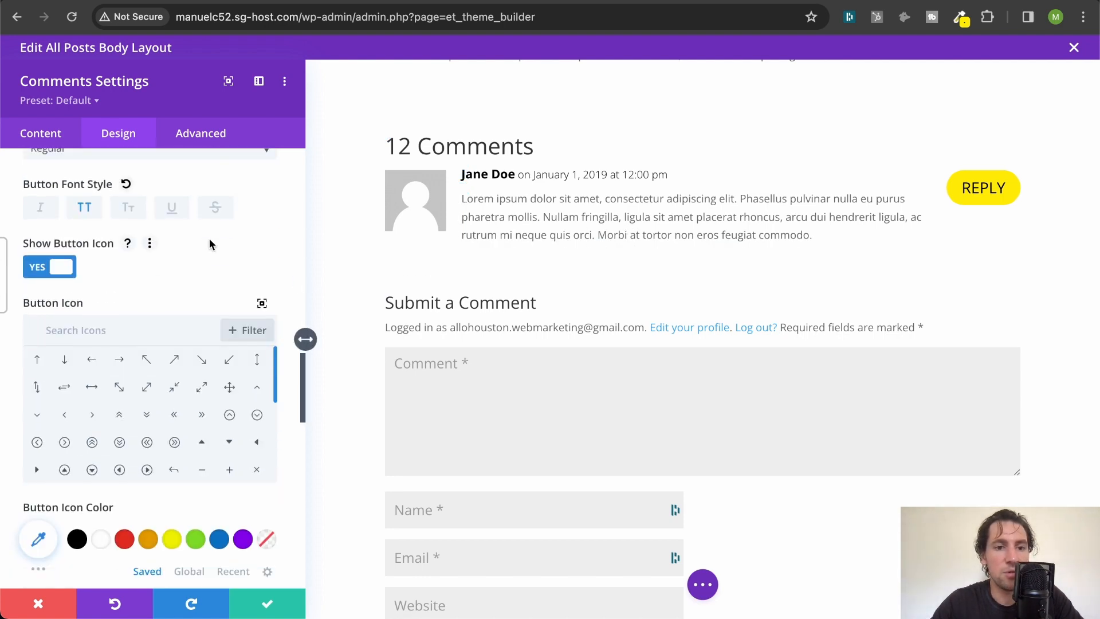
scroll(209, 240, down, 3)
scroll(209, 241, up, 10)
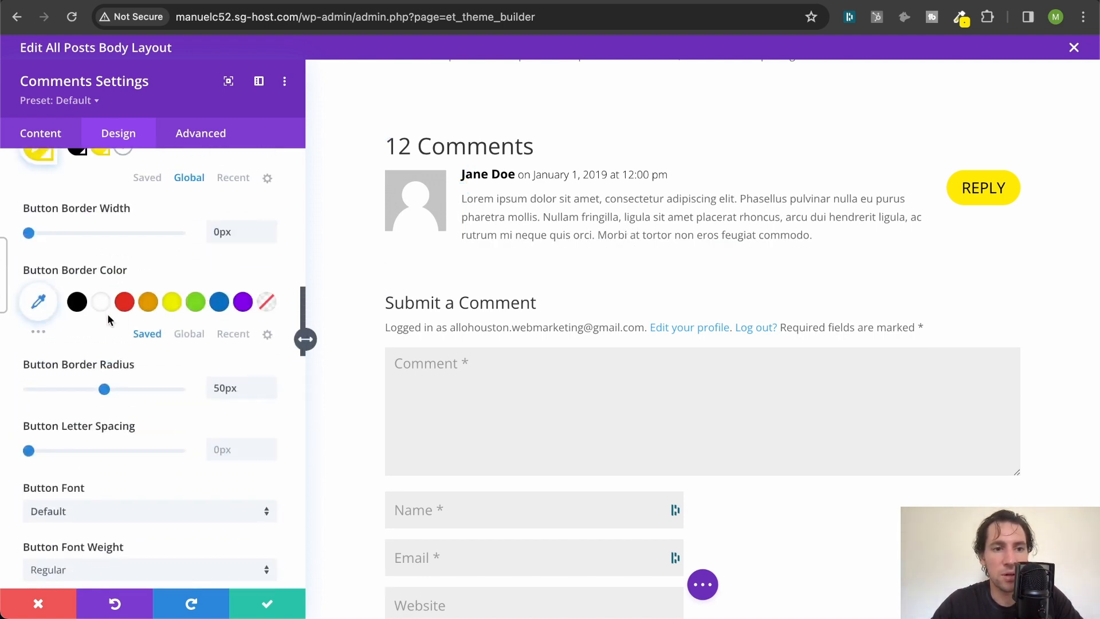
scroll(109, 320, up, 7)
scroll(119, 269, down, 9)
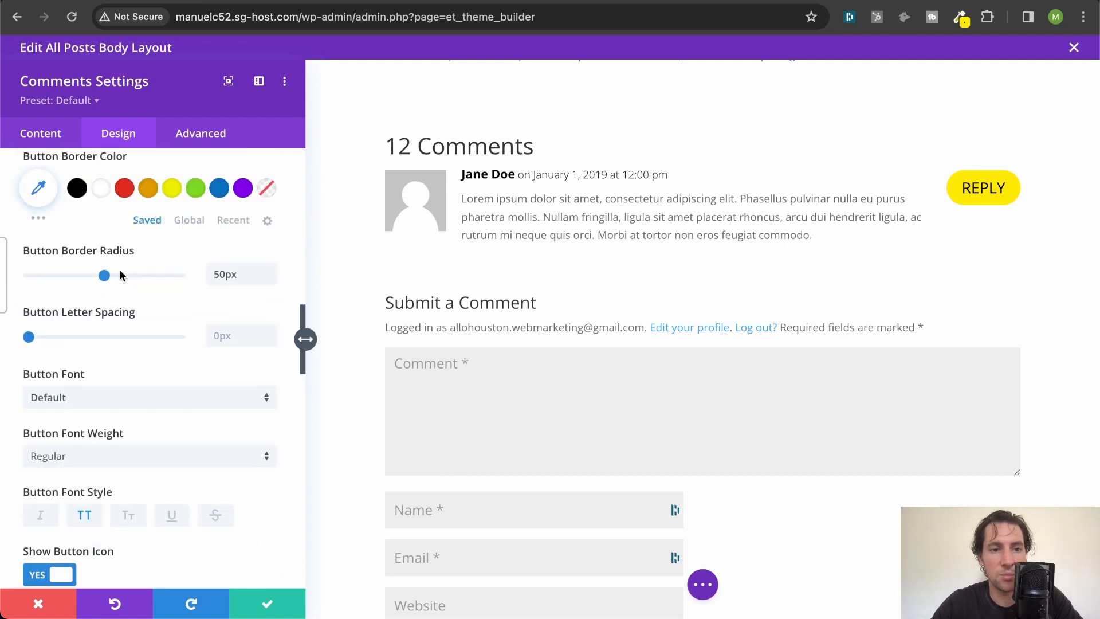
scroll(122, 276, down, 3)
click(109, 282)
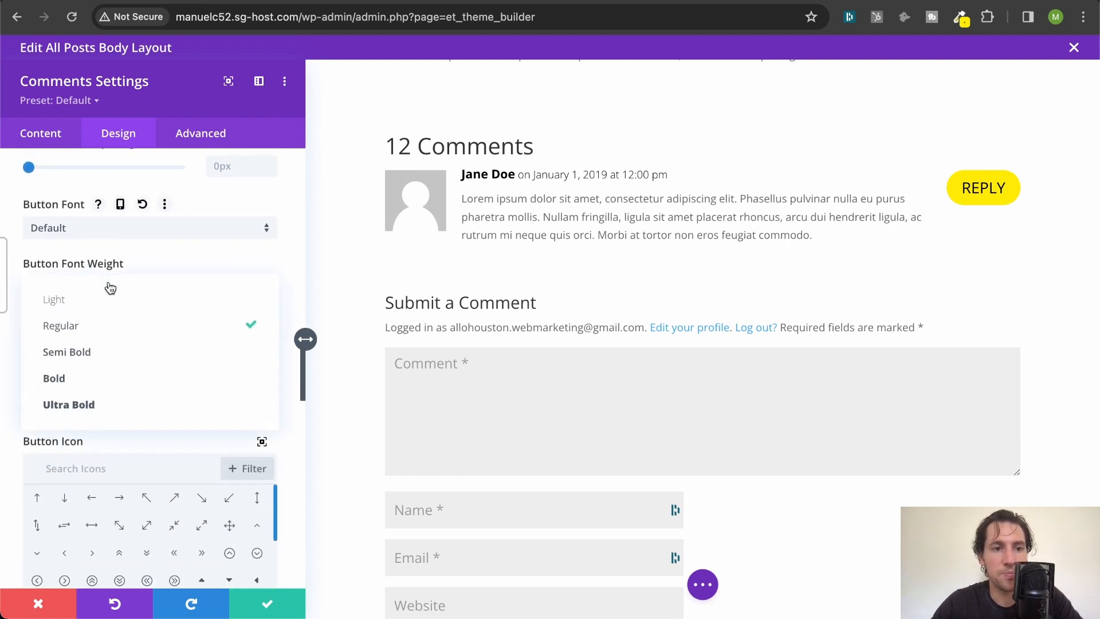
click(84, 385)
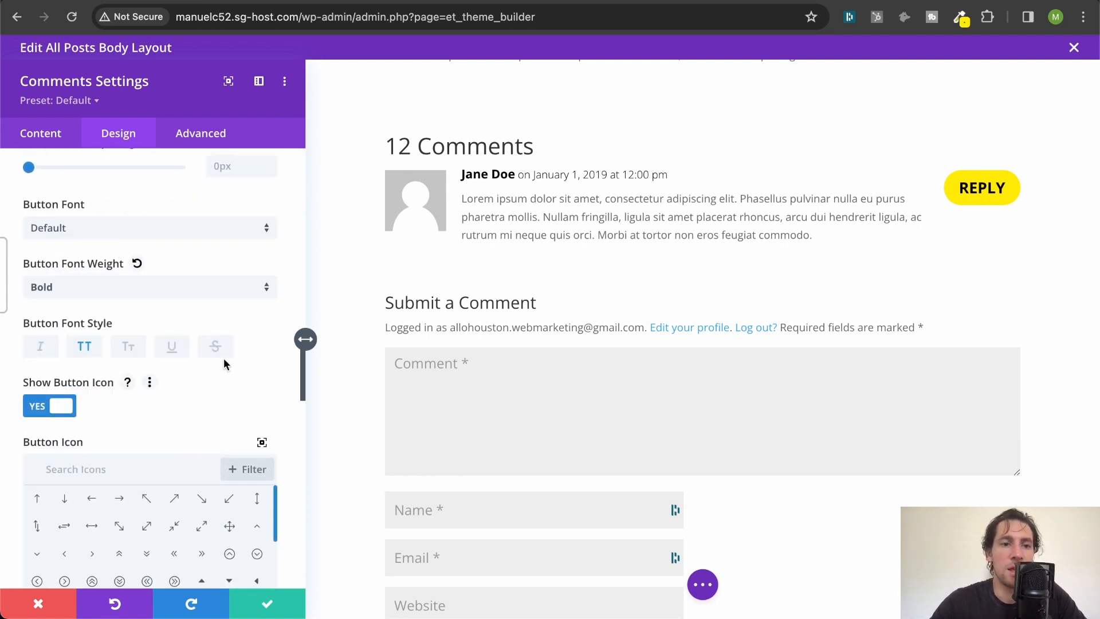
scroll(122, 315, up, 15)
scroll(122, 322, down, 3)
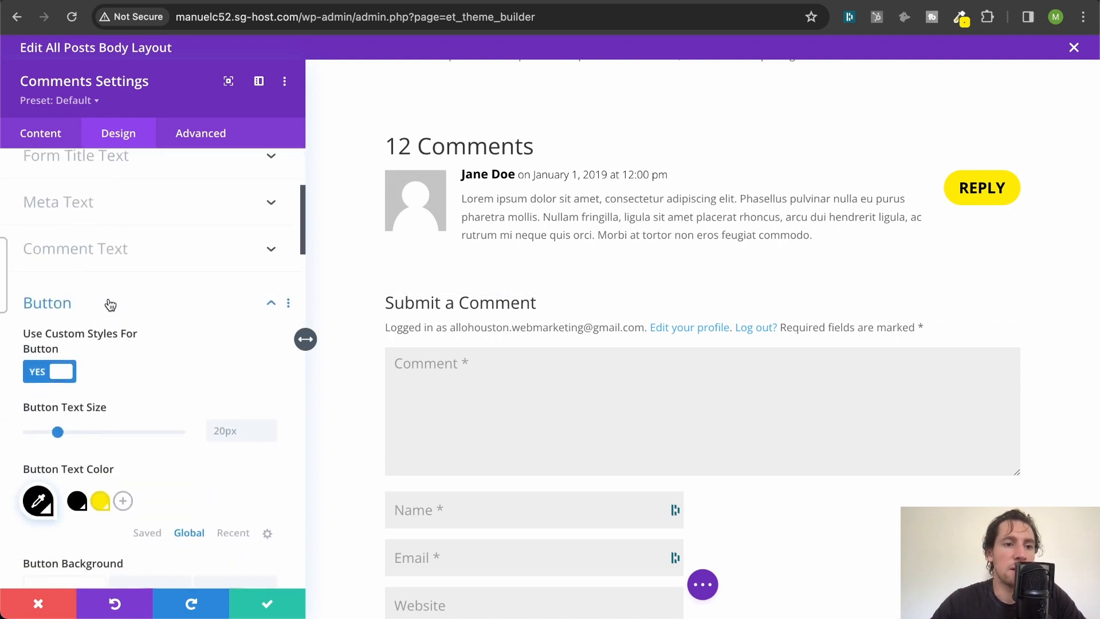
click(111, 304)
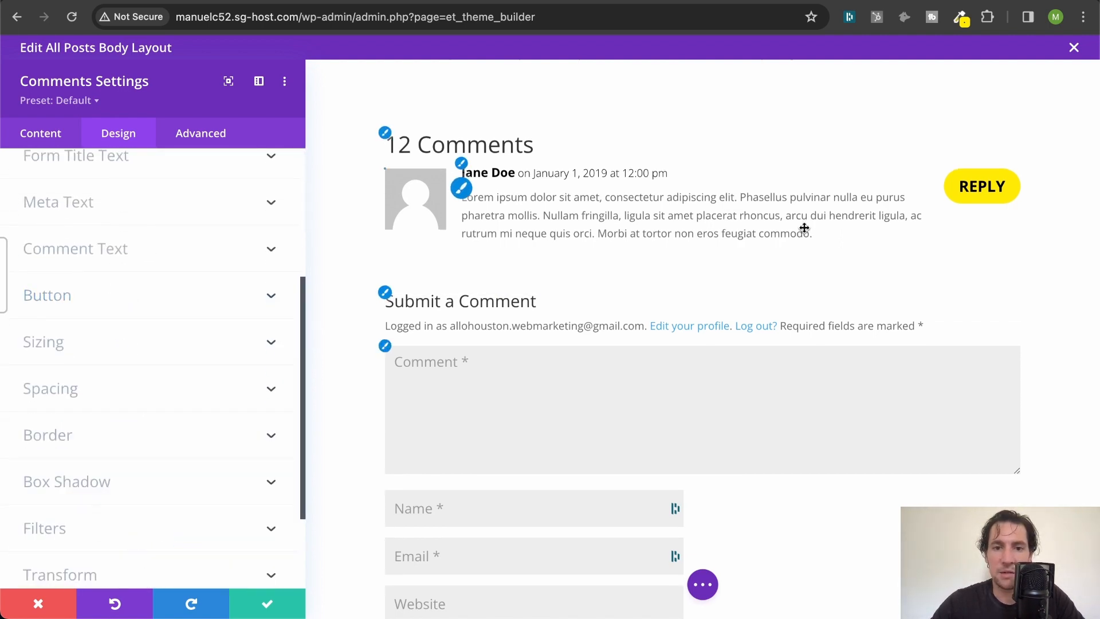
- Round all four corners of the commenter's avatar image to 50%
scroll(802, 227, down, 4)
scroll(800, 223, up, 2)
scroll(807, 221, up, 1)
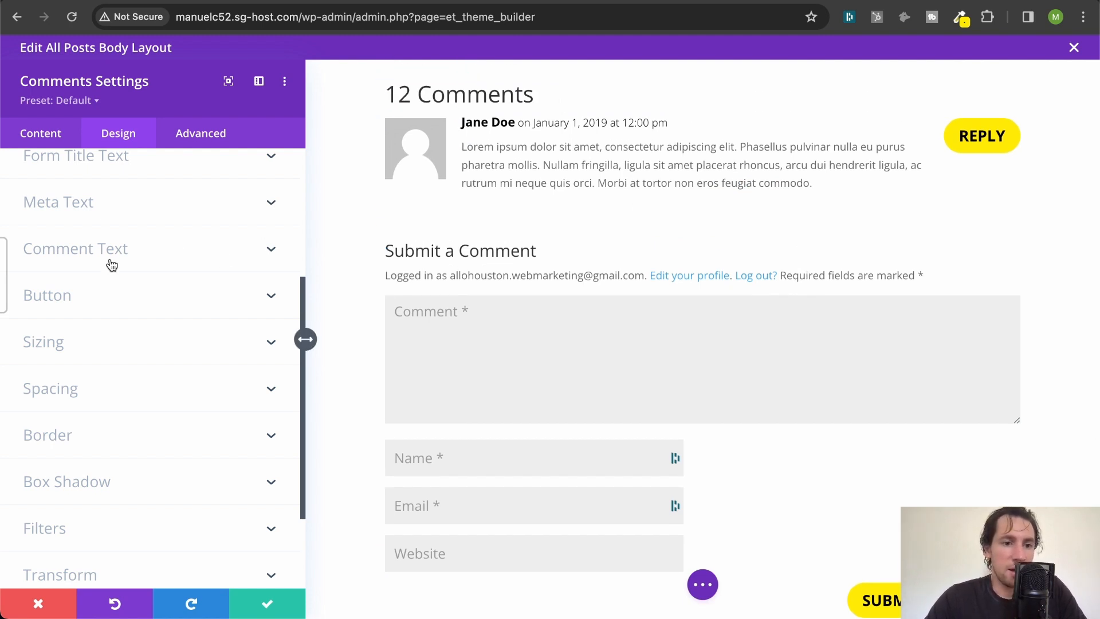
scroll(111, 264, down, 3)
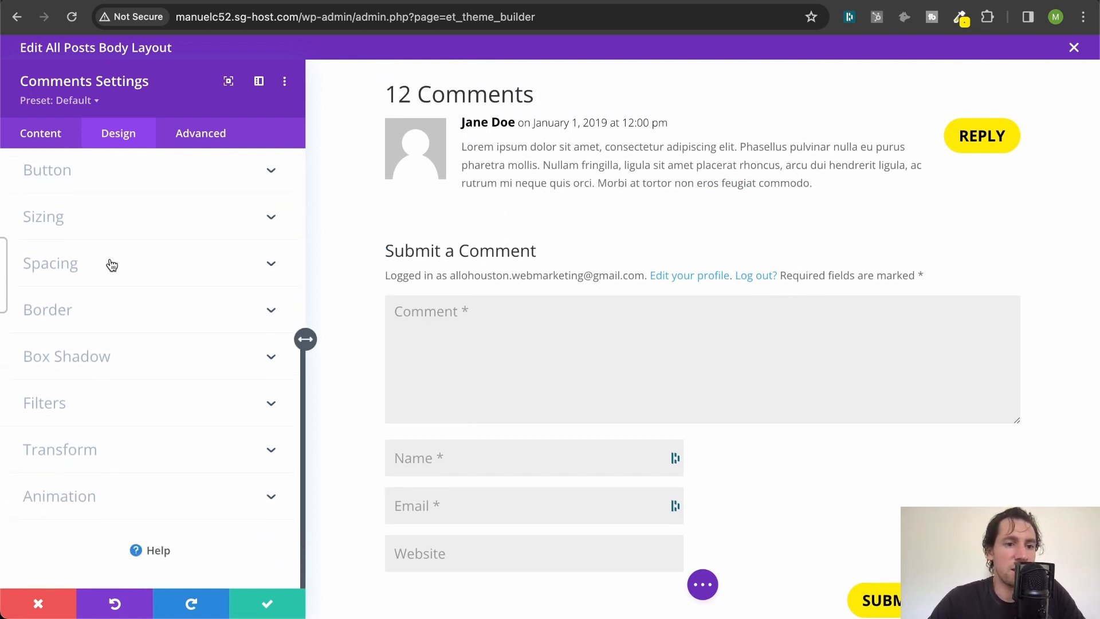
scroll(112, 264, up, 5)
scroll(112, 264, up, 1)
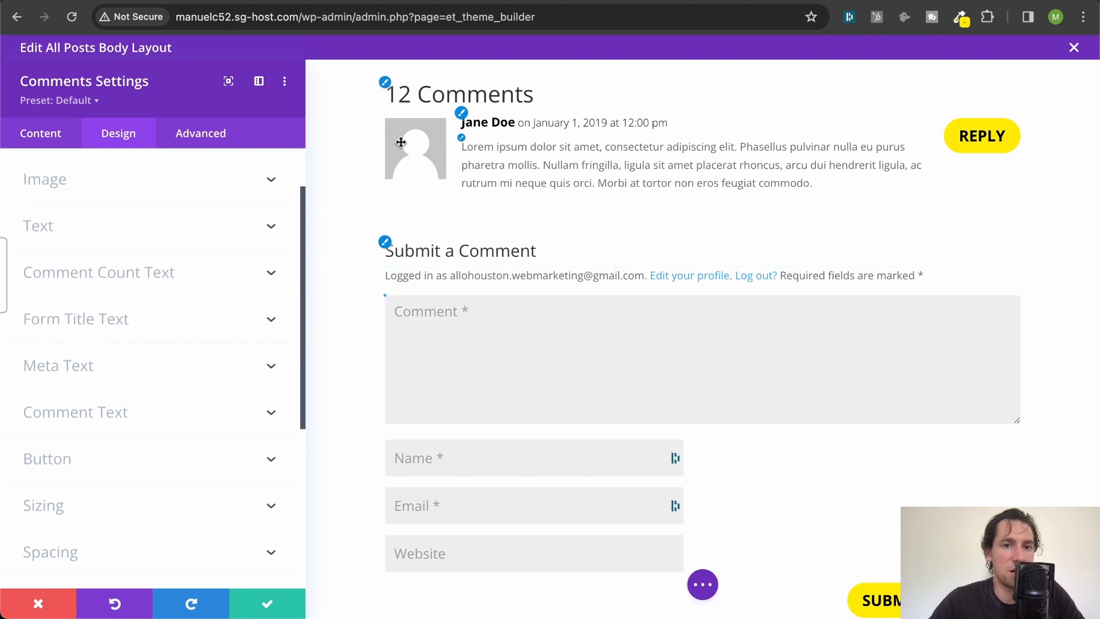
click(387, 126)
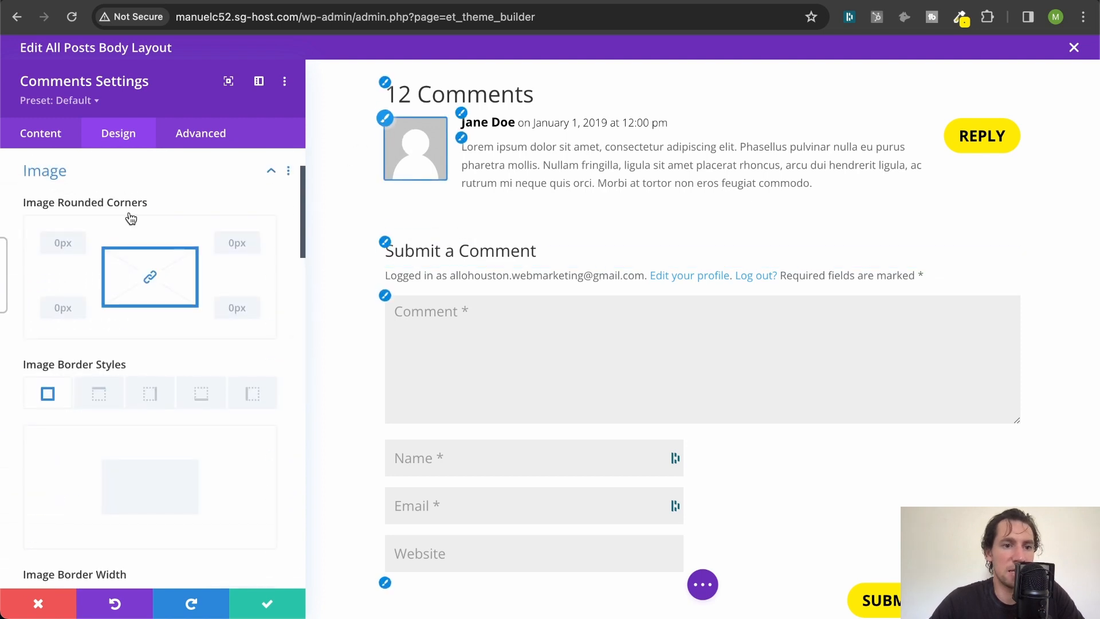
click(52, 243)
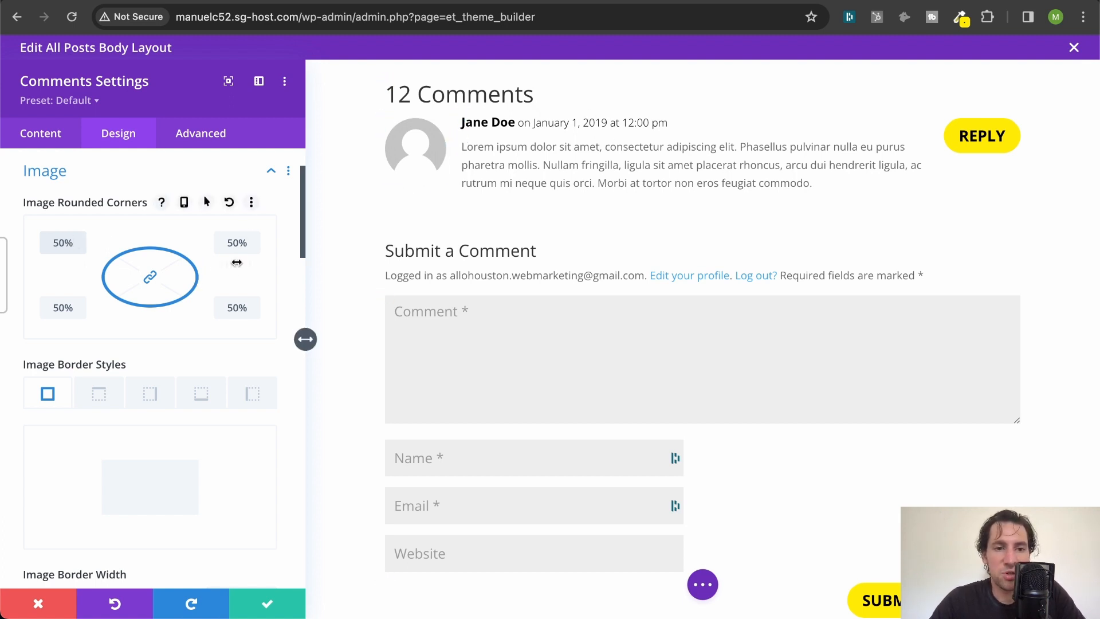
- Set the comment form fields' background colour to white (#ffffff) and their text colour to black (#000000)
scroll(237, 265, down, 2)
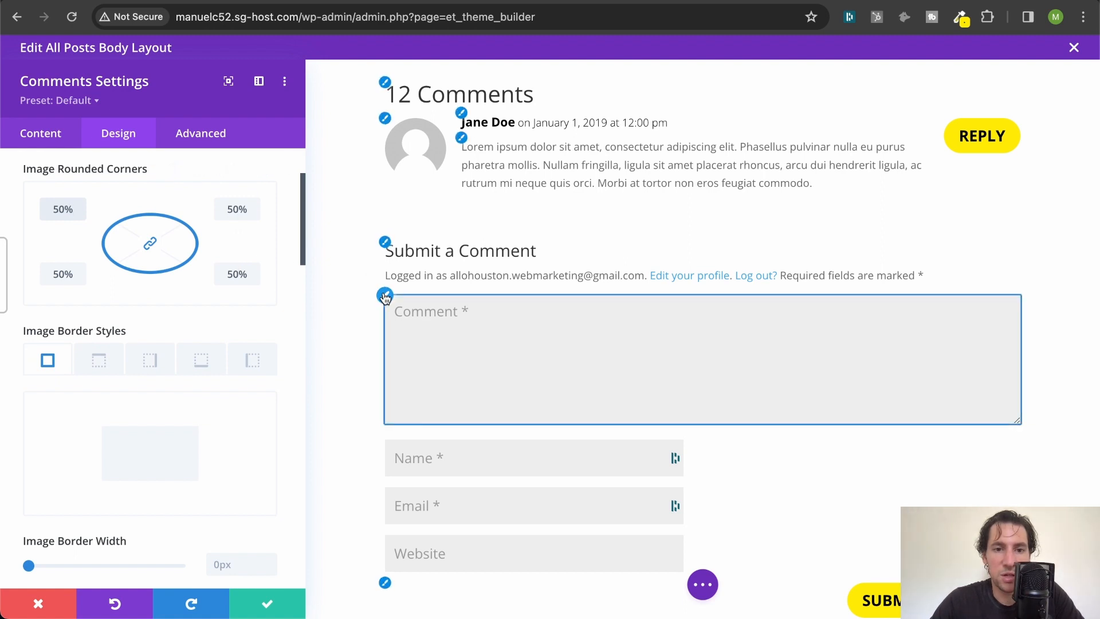
click(385, 296)
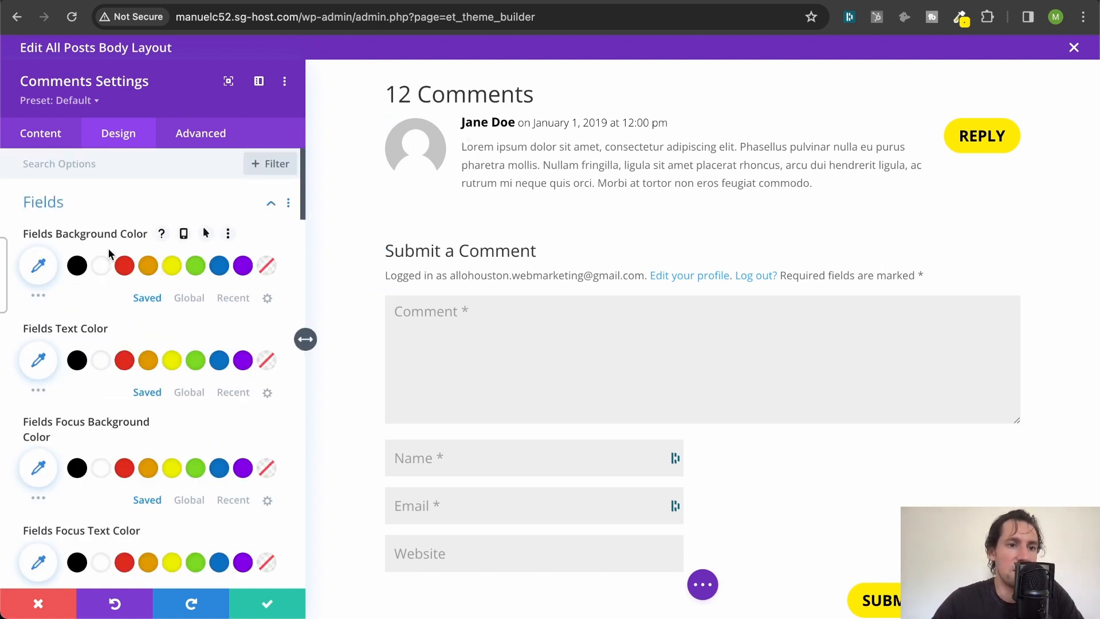
click(102, 267)
scroll(104, 268, down, 2)
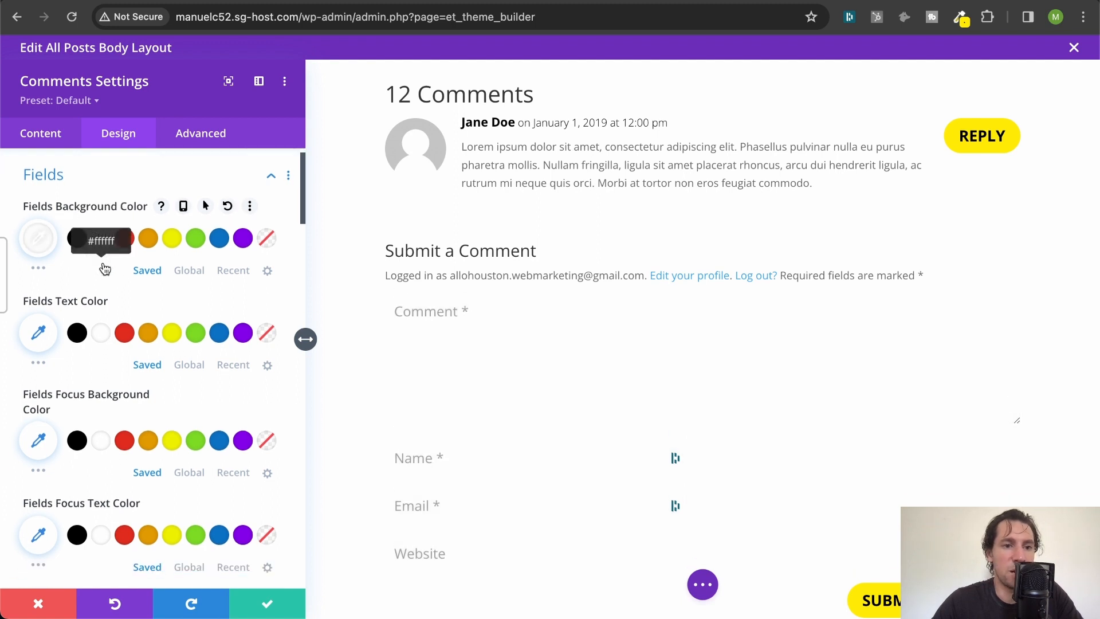
scroll(123, 220, down, 8)
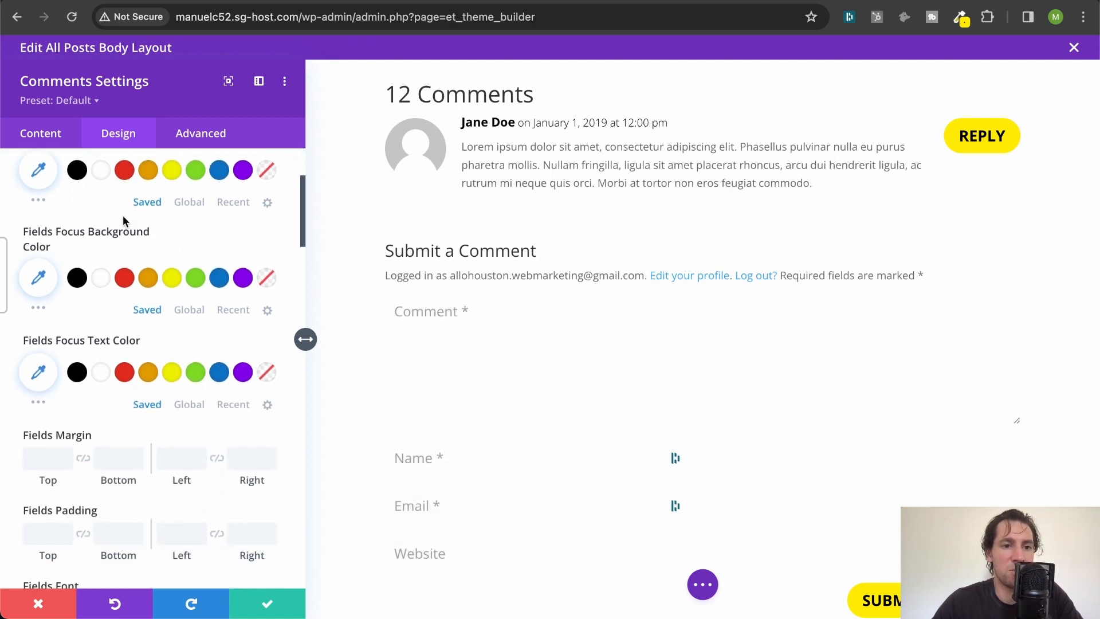
scroll(122, 220, up, 4)
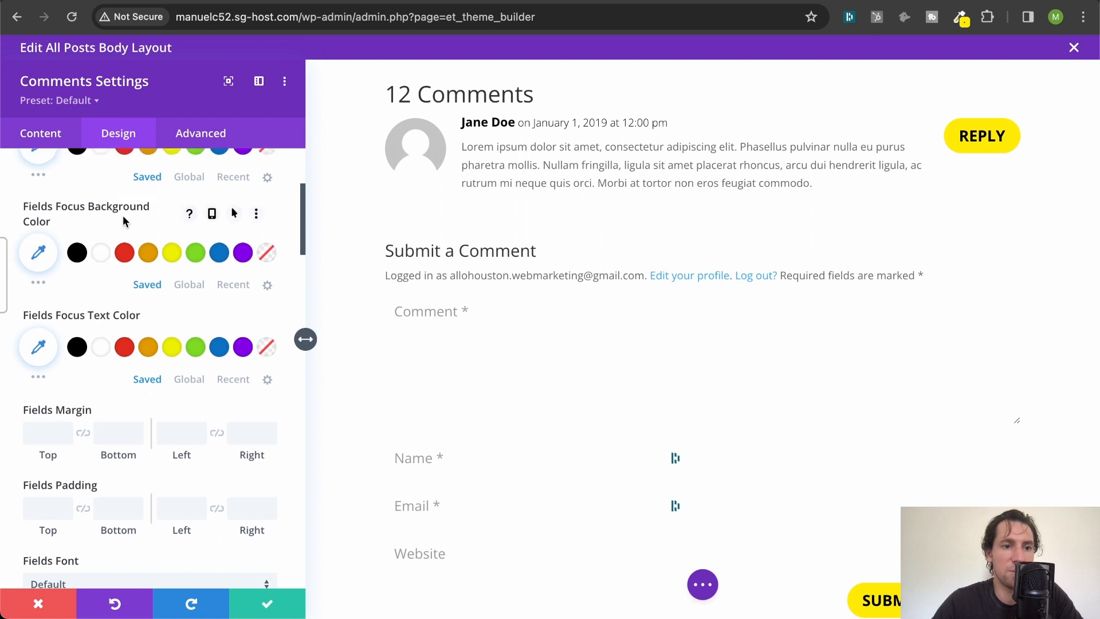
scroll(122, 220, up, 3)
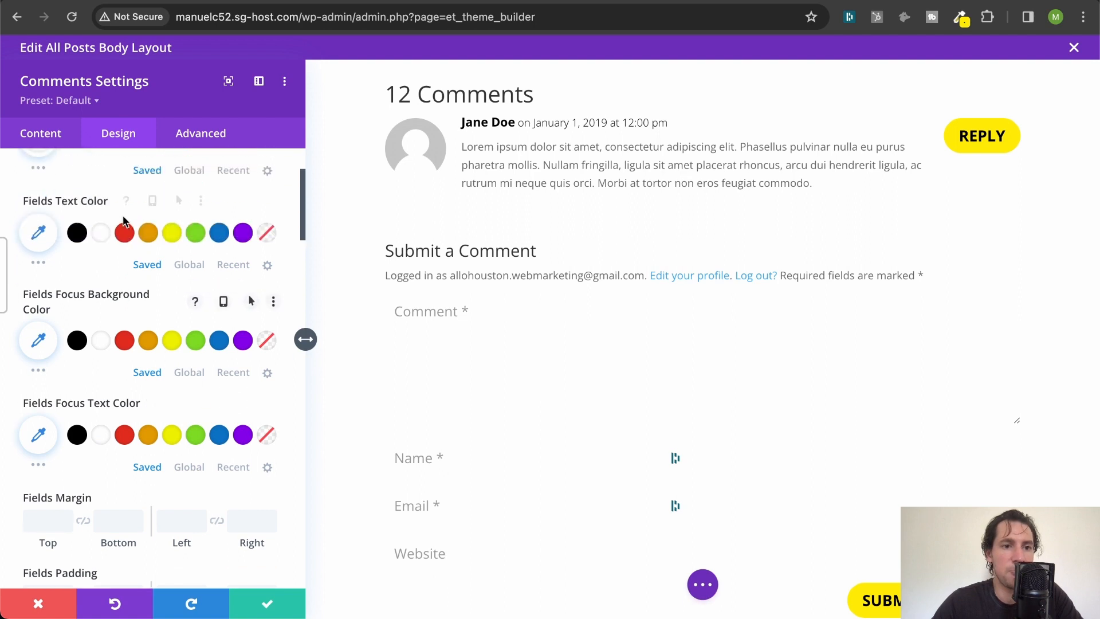
click(79, 234)
scroll(135, 261, down, 9)
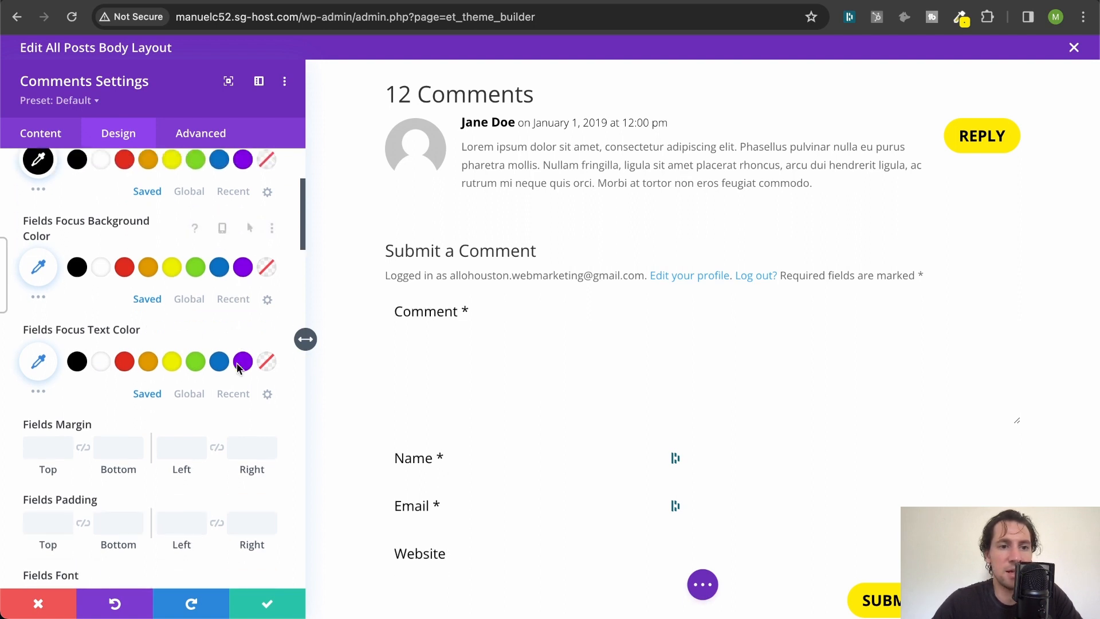
- Apply the first box shadow preset, the soft shadow, to the comment form fields
scroll(138, 279, down, 7)
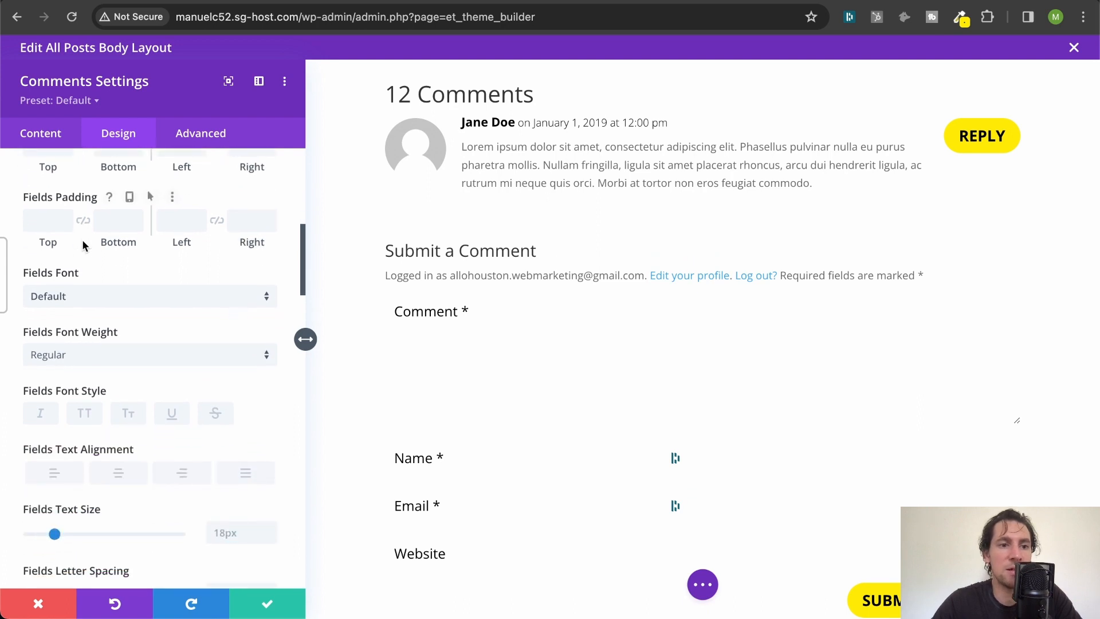
scroll(139, 359, down, 7)
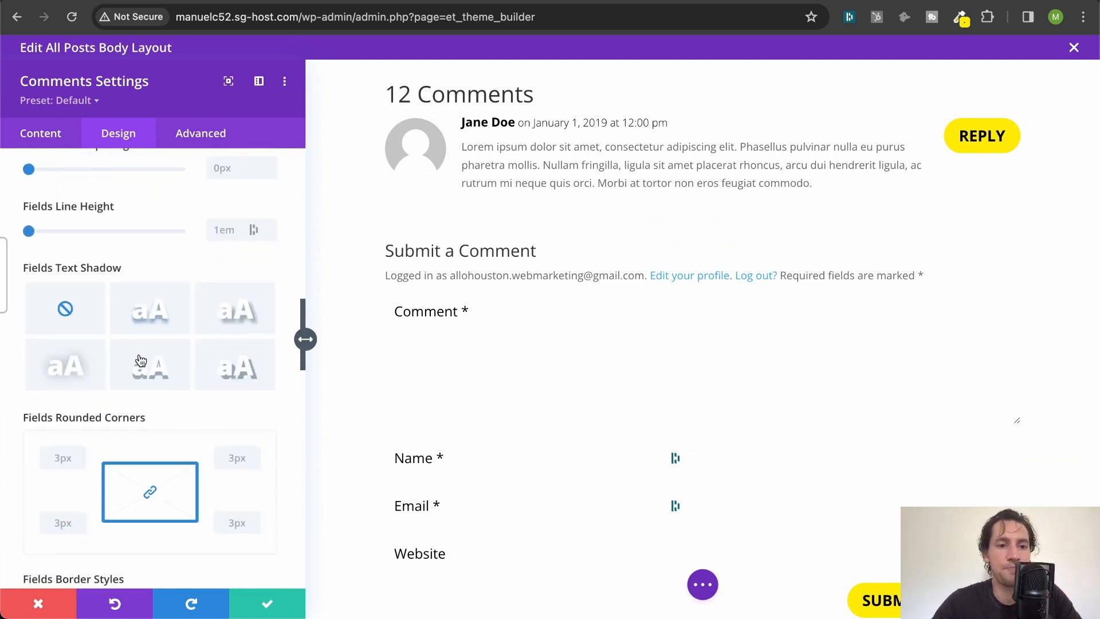
scroll(150, 297, down, 20)
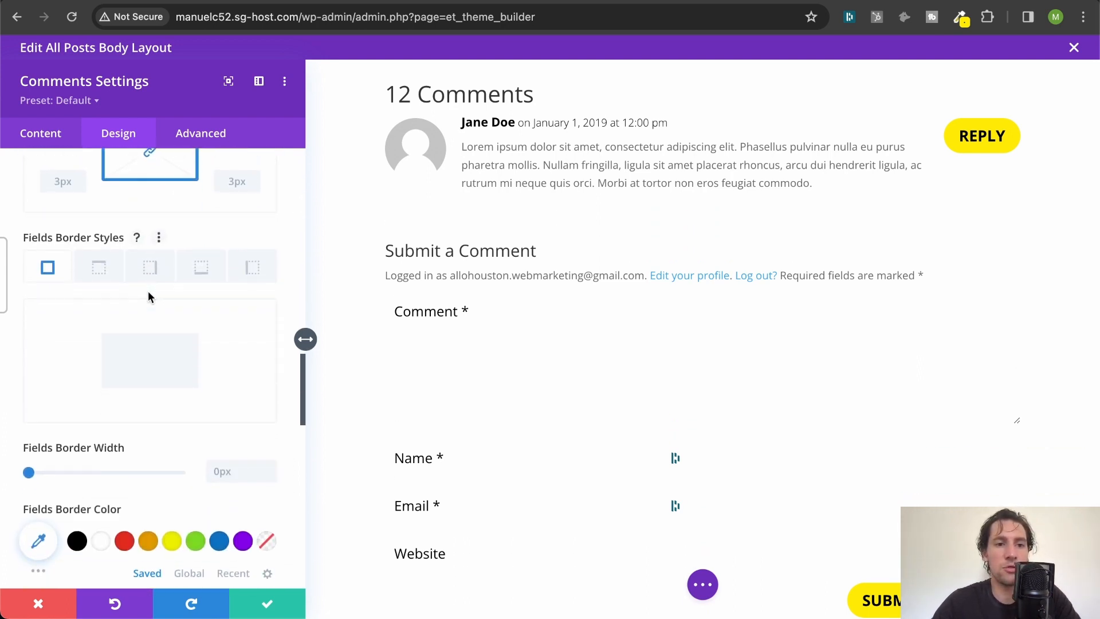
click(121, 407)
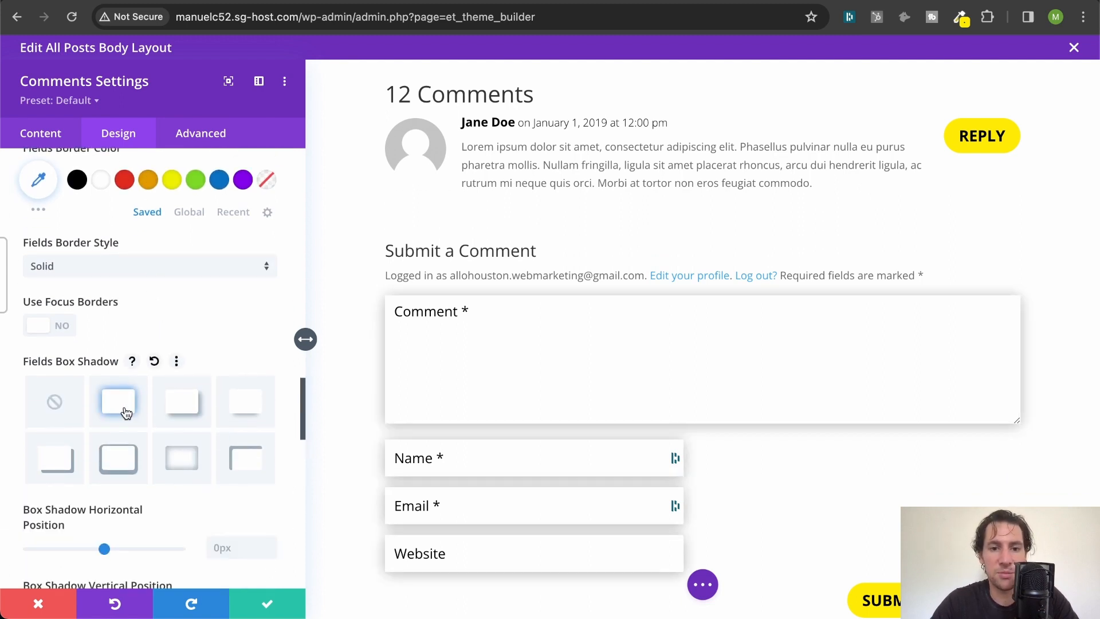
- Round all four corners of the comment form fields to 30px
scroll(208, 291, down, 1)
scroll(208, 293, up, 16)
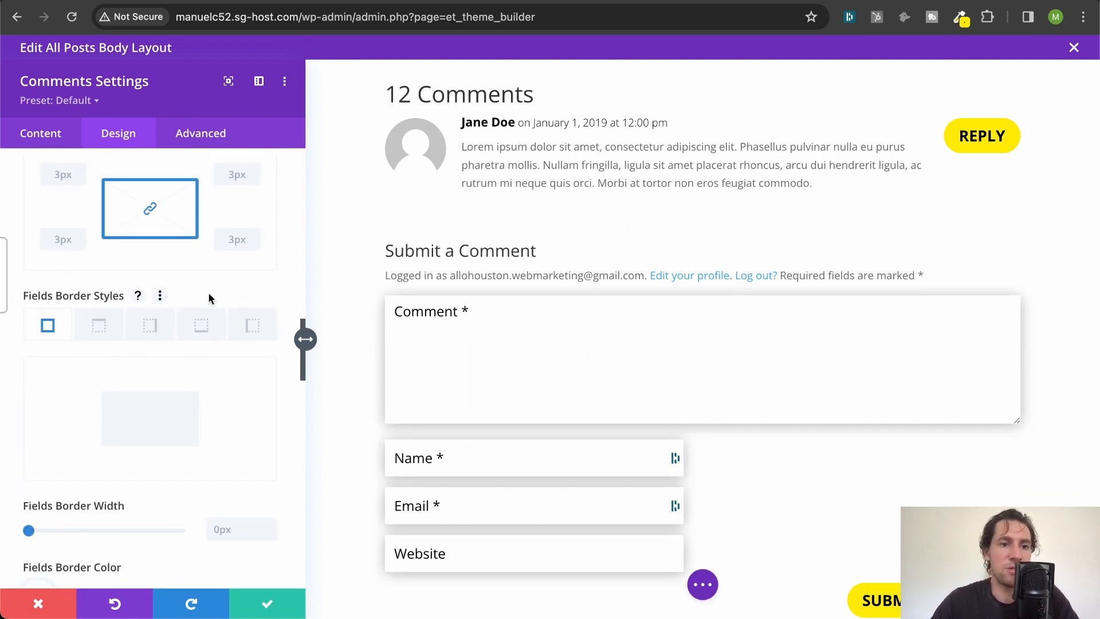
click(57, 258)
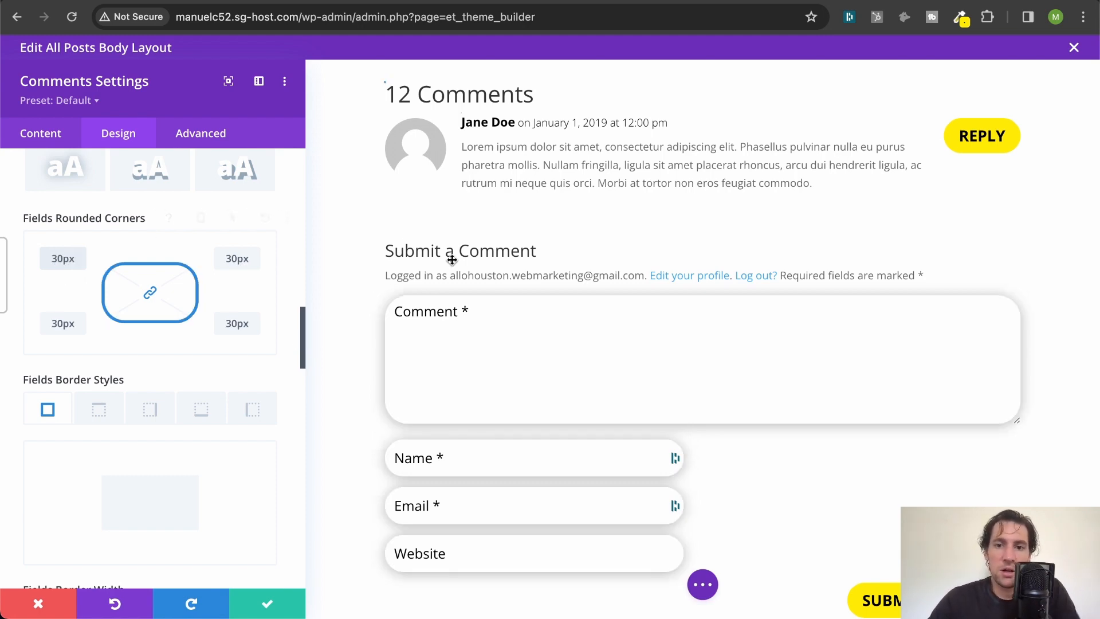
- Save the Comments module settings and review the comments section down to the submit button
scroll(452, 259, up, 15)
scroll(452, 265, down, 12)
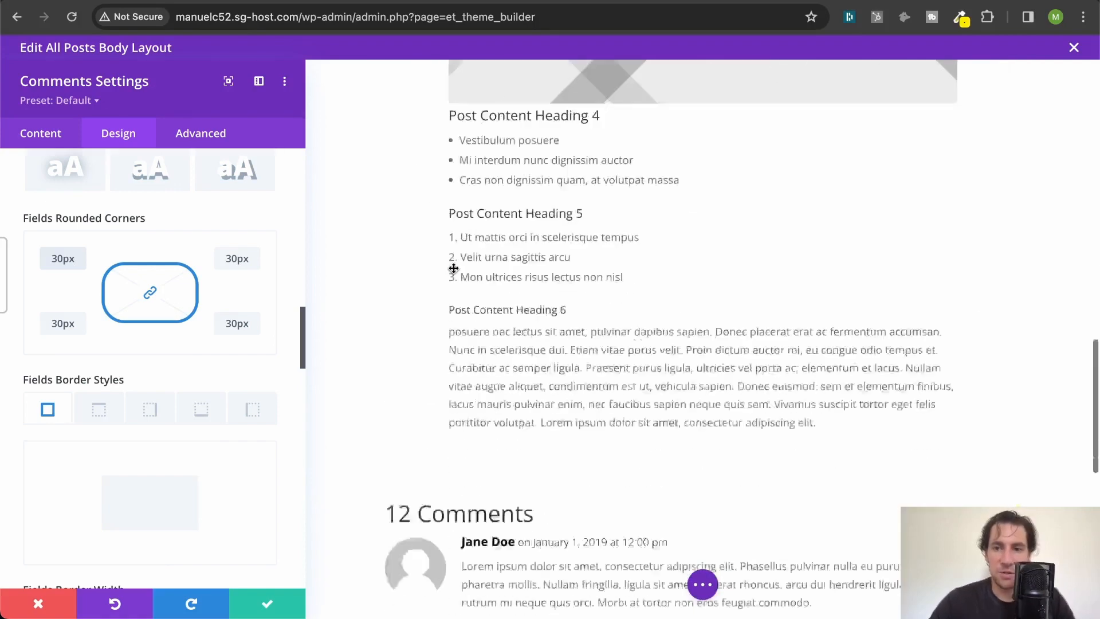
scroll(452, 267, down, 15)
scroll(452, 265, up, 2)
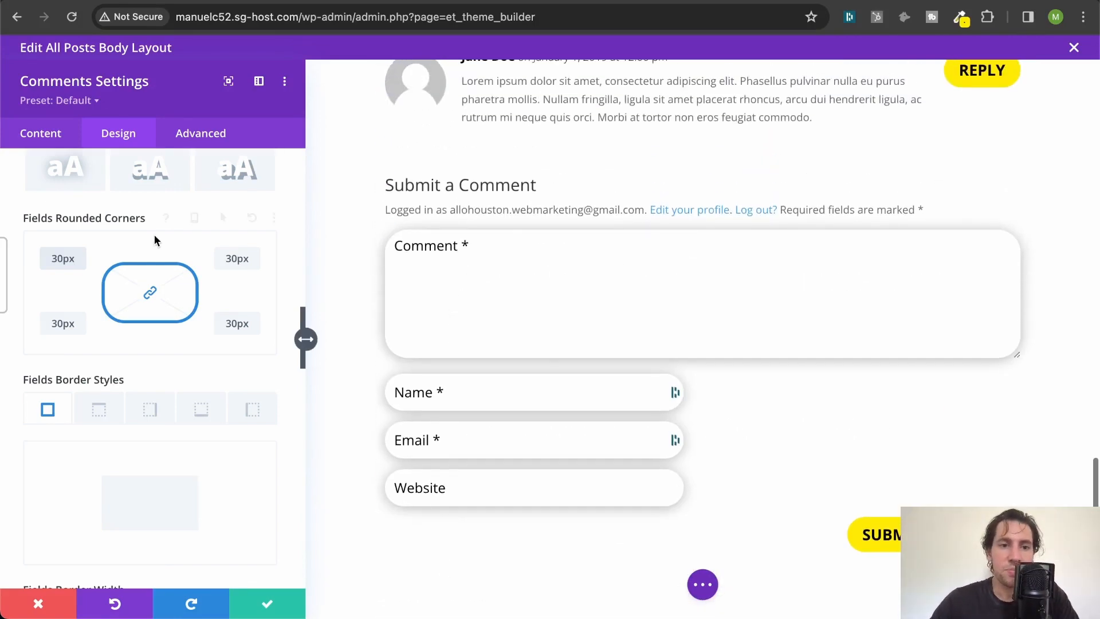
click(267, 609)
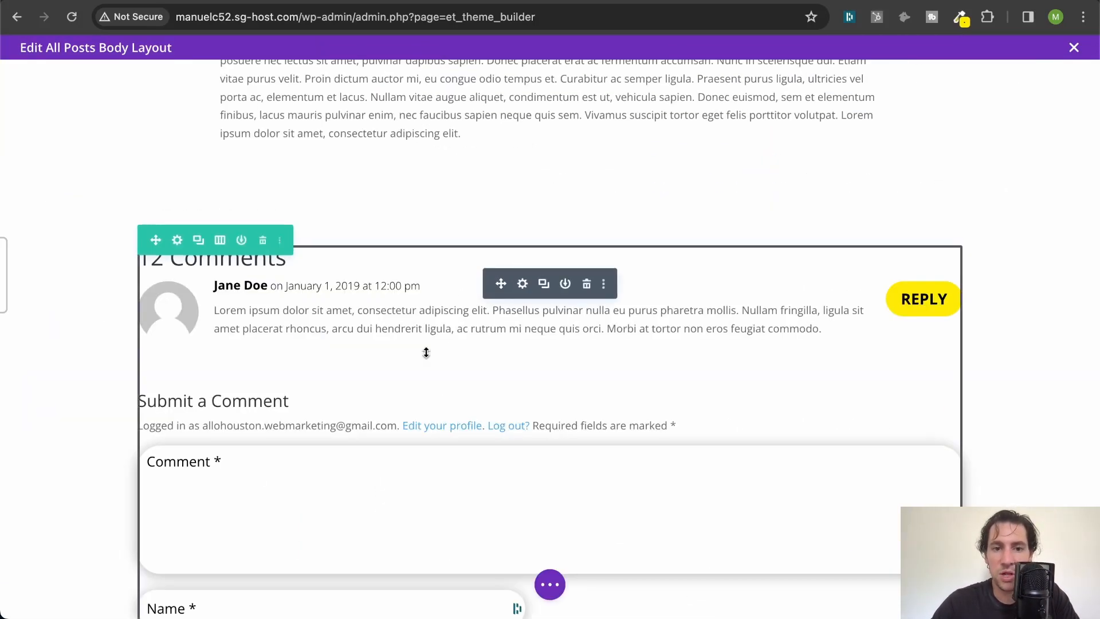
scroll(413, 366, down, 1)
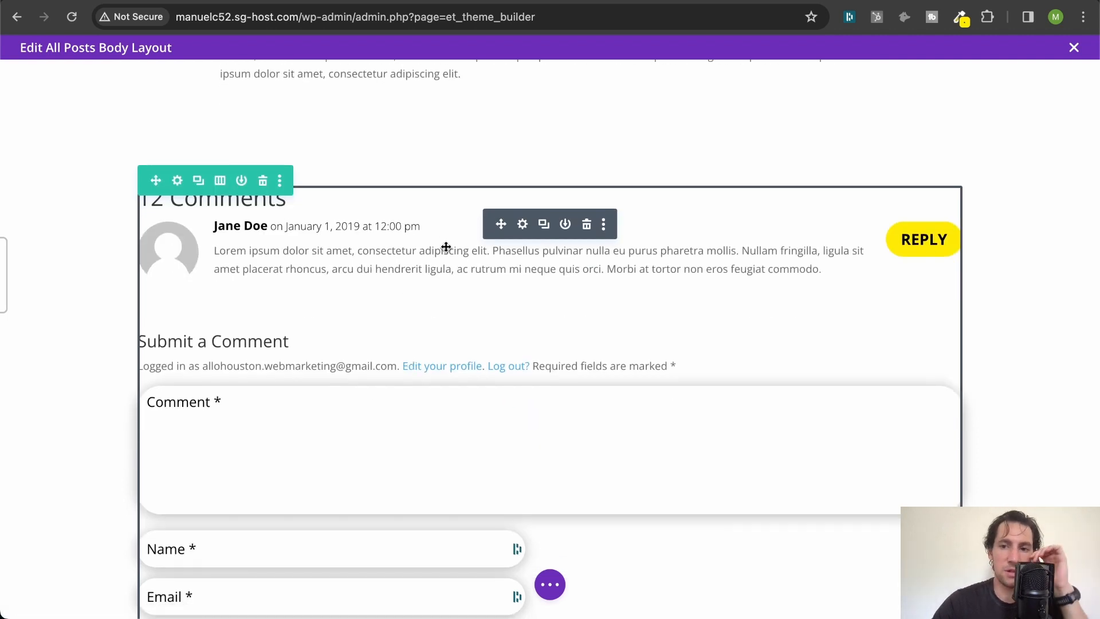
scroll(585, 306, down, 3)
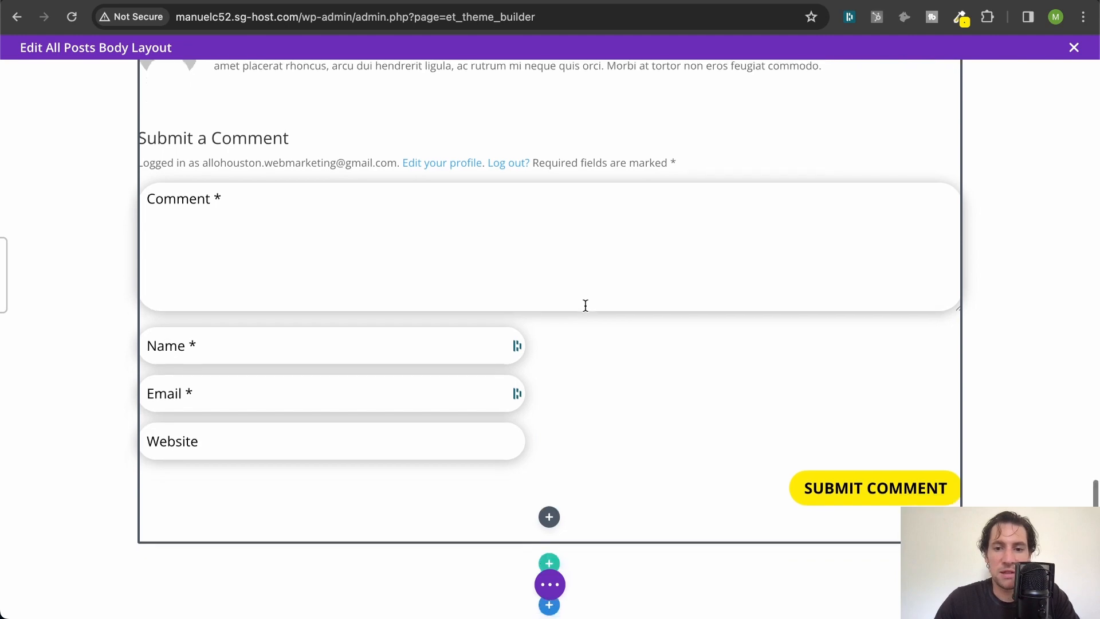
- Save and close the All Posts body layout, and save the Theme Builder changes
scroll(585, 305, down, 1)
scroll(585, 305, up, 8)
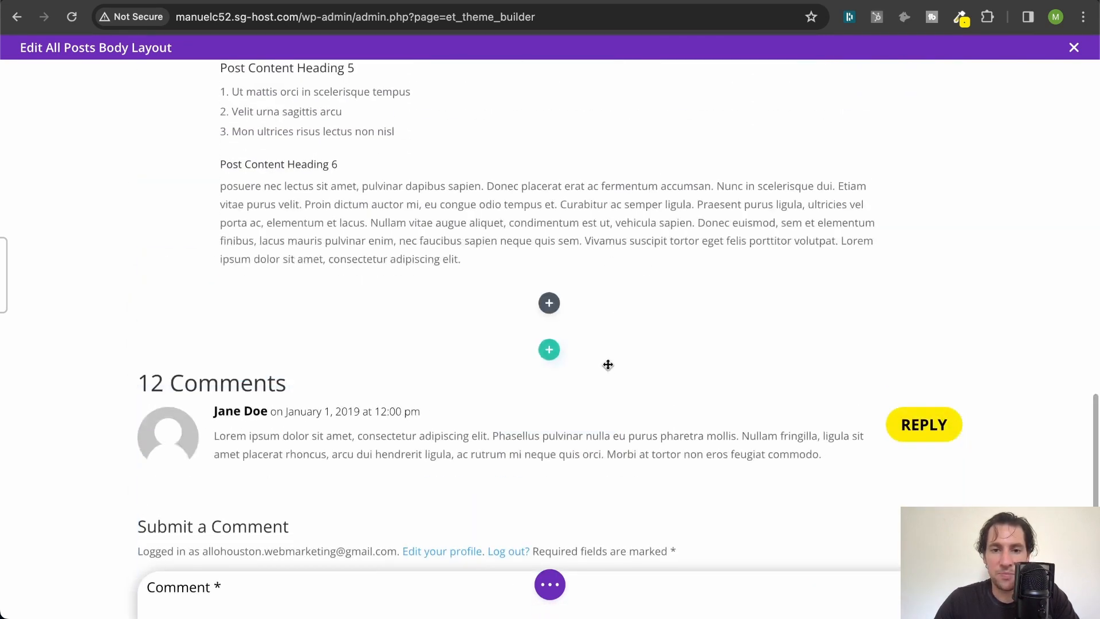
scroll(606, 364, down, 6)
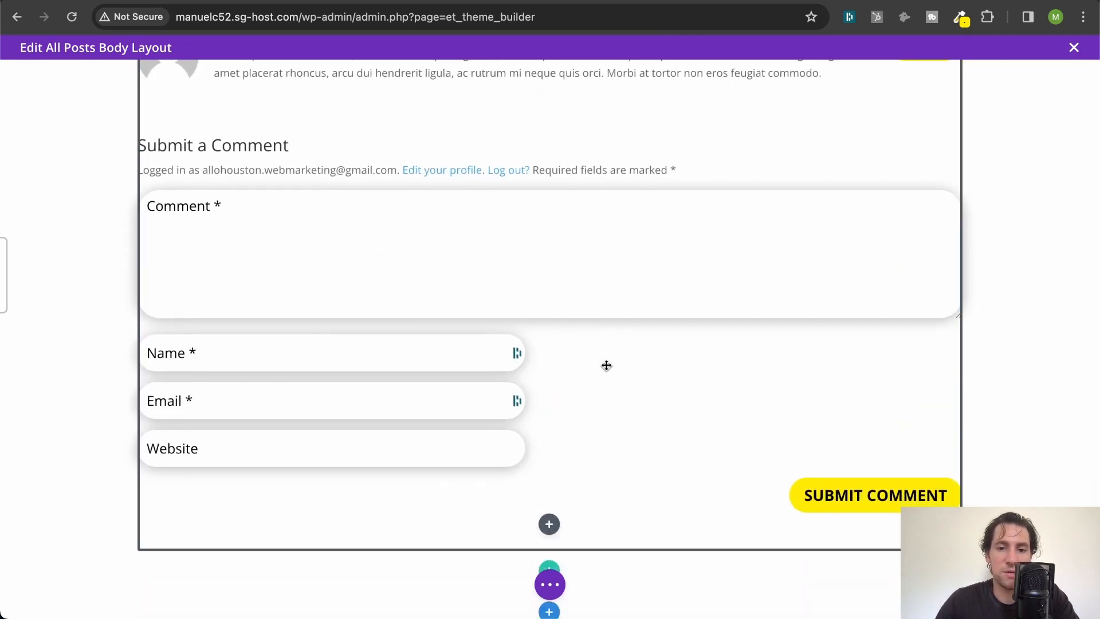
scroll(606, 365, up, 20)
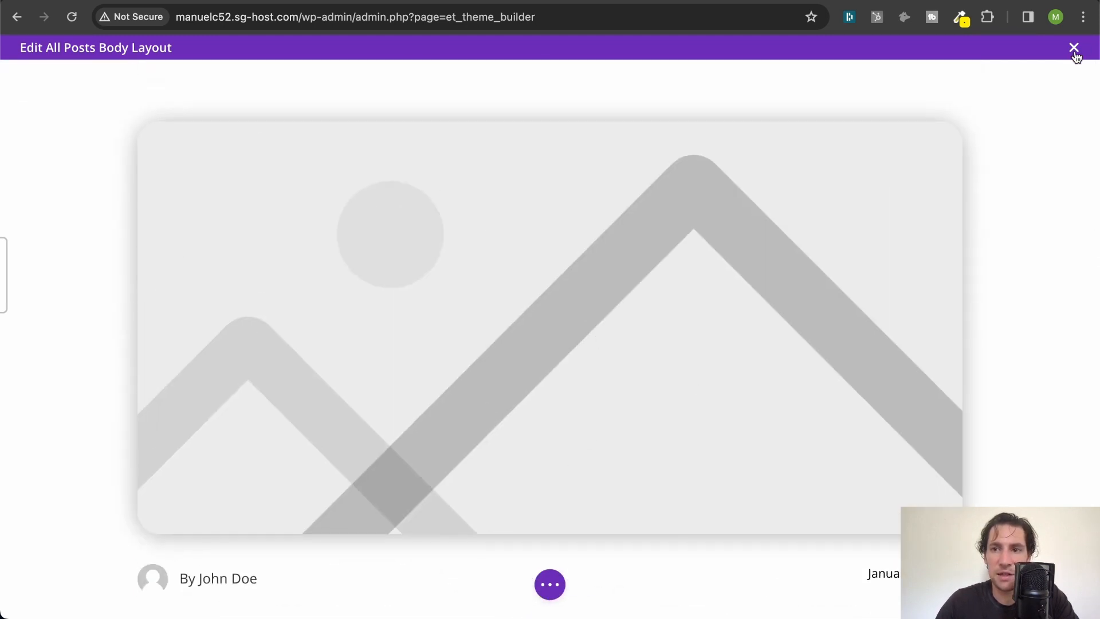
click(1073, 50)
click(661, 402)
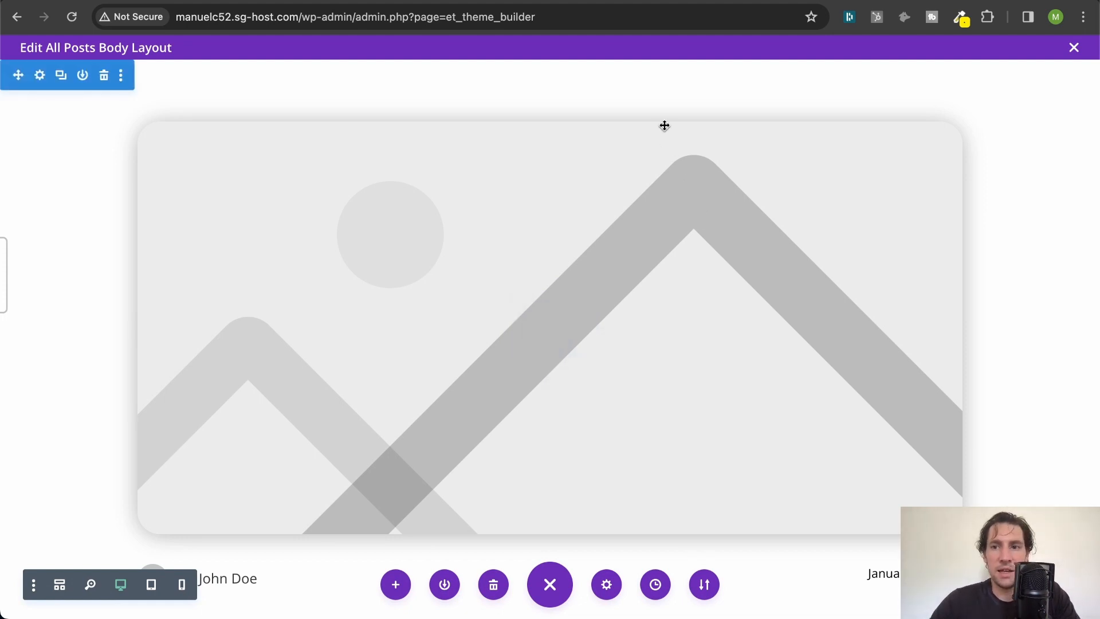
click(1073, 50)
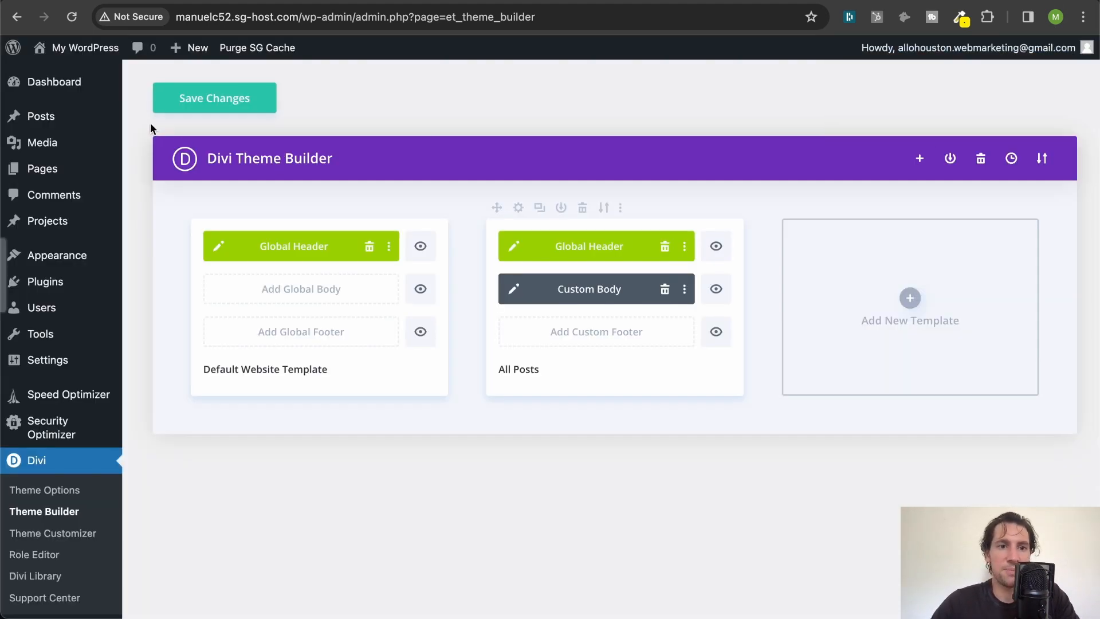
click(197, 106)
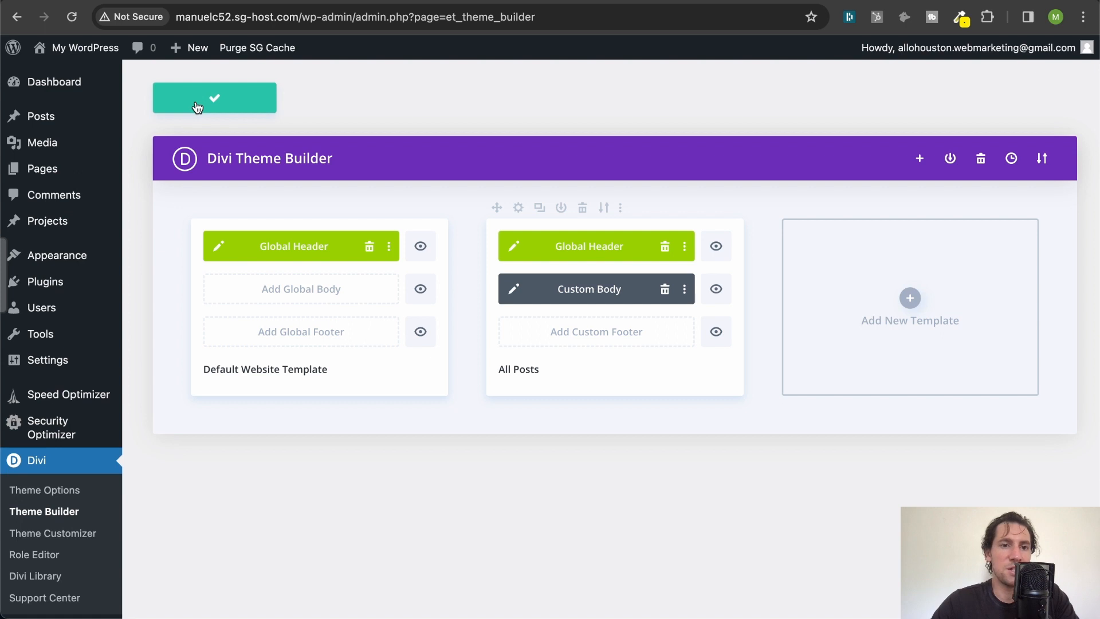
- Go to the posts and set the hat-crafting photo from the media library as the Hello World post's featured image
click(56, 118)
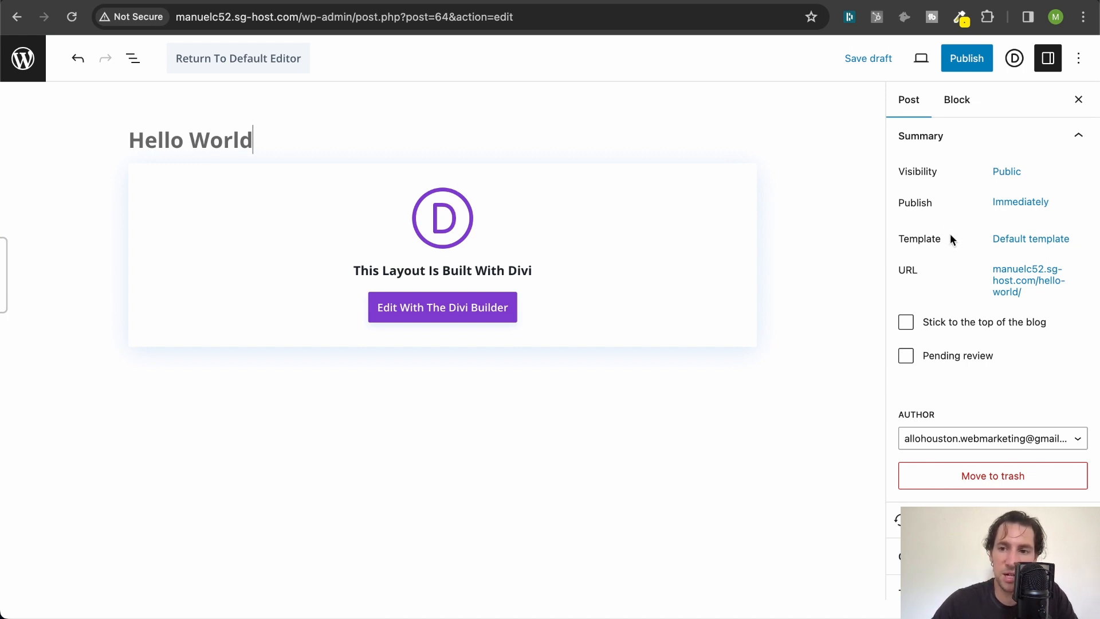
scroll(950, 235, down, 5)
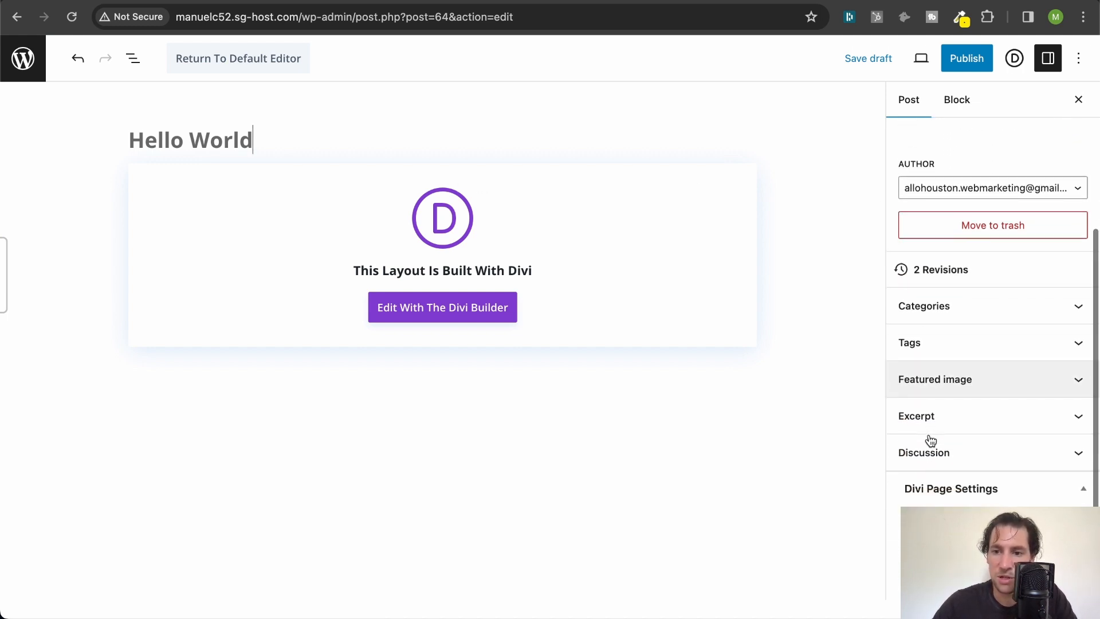
click(955, 380)
click(977, 437)
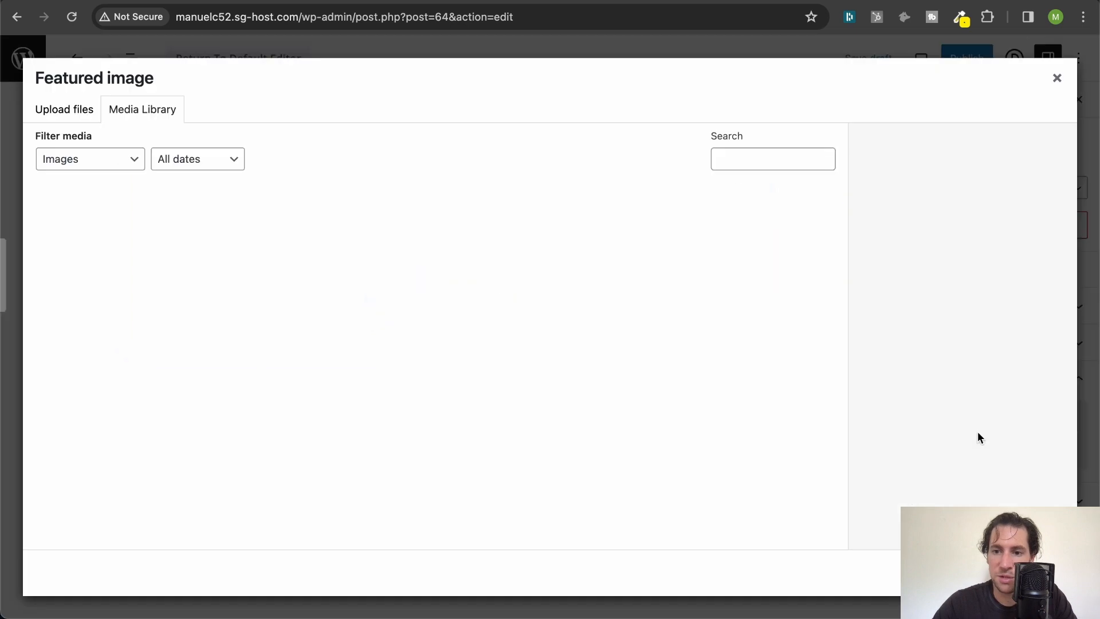
click(546, 235)
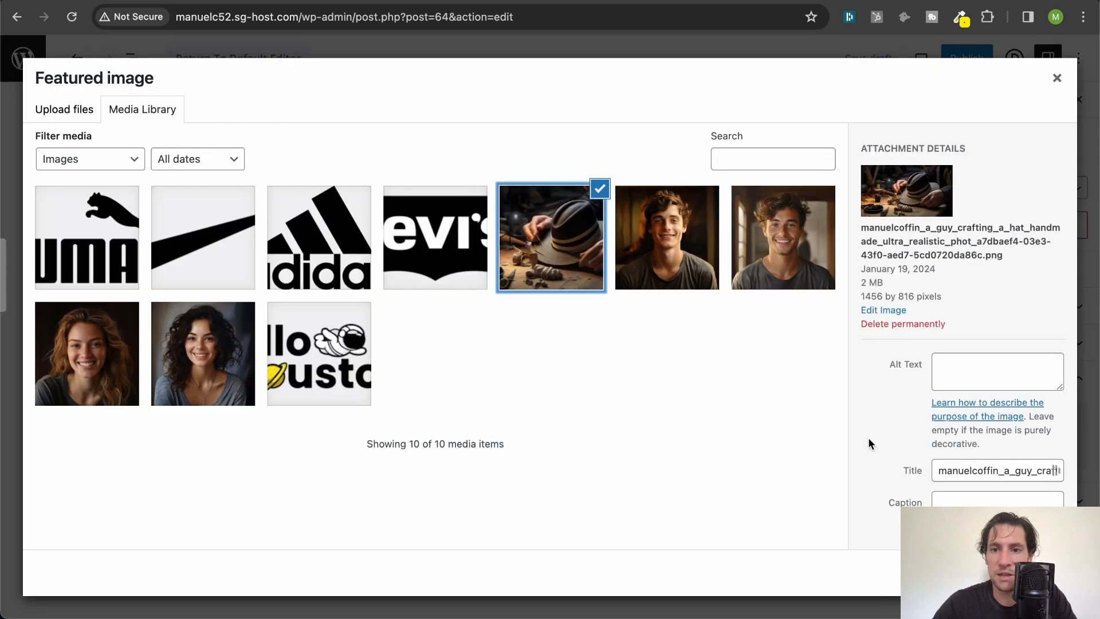
click(1008, 573)
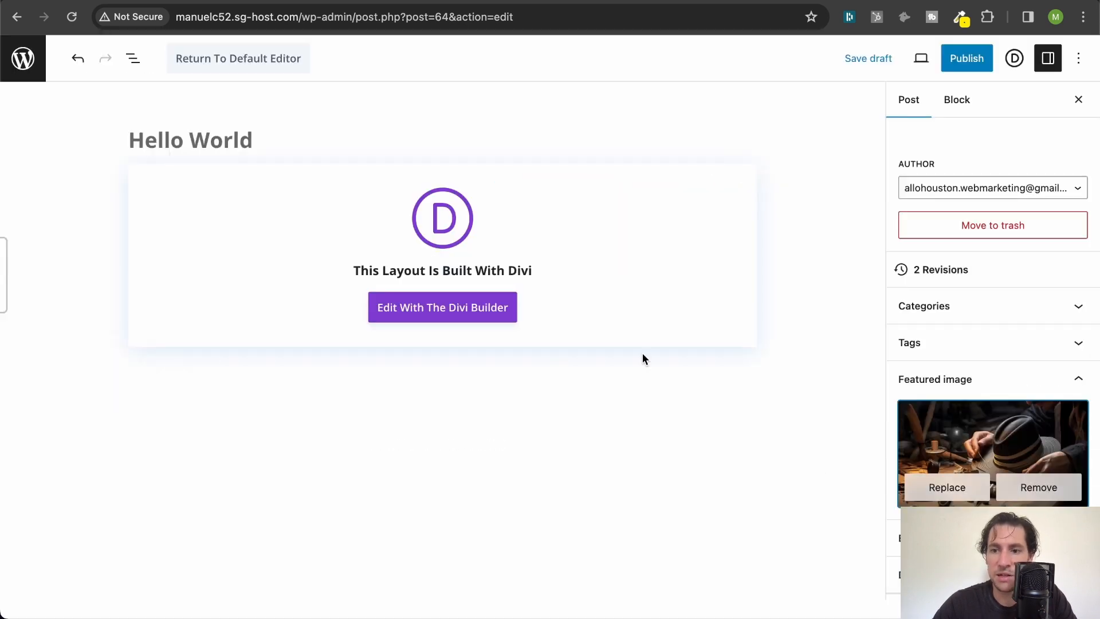
- Save the Hello World post as a draft and open it for editing with the Divi Builder
scroll(924, 331, down, 5)
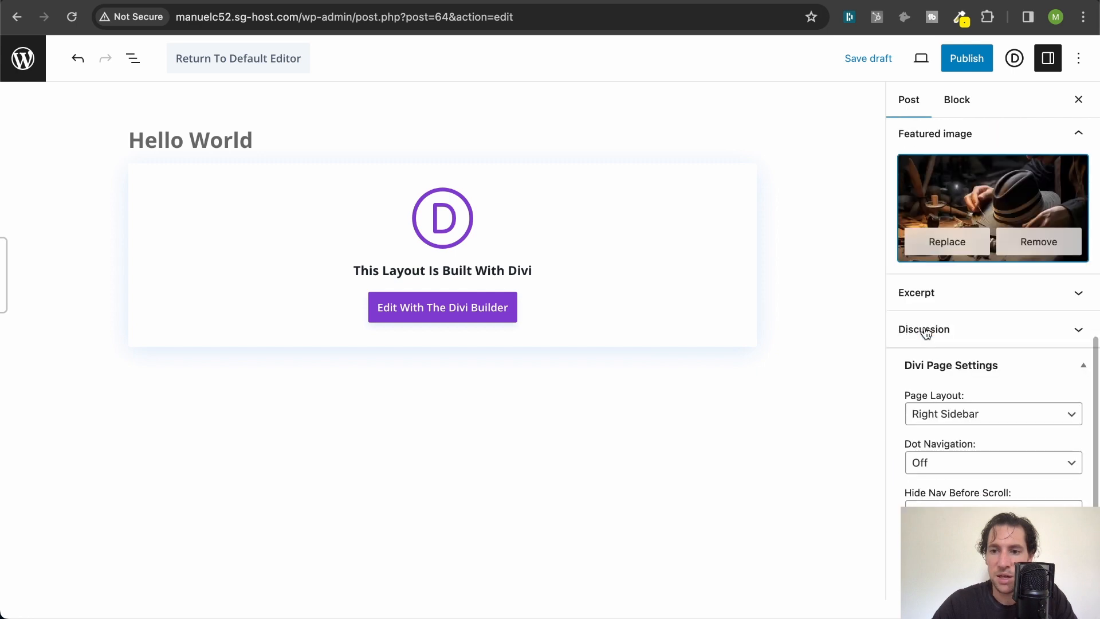
click(873, 61)
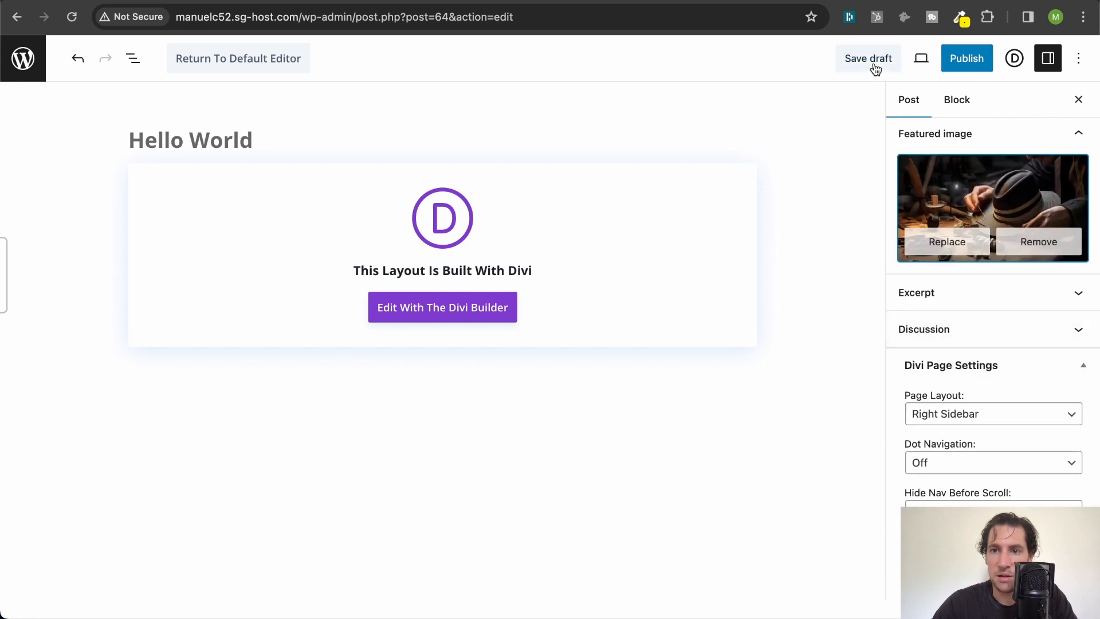
click(447, 314)
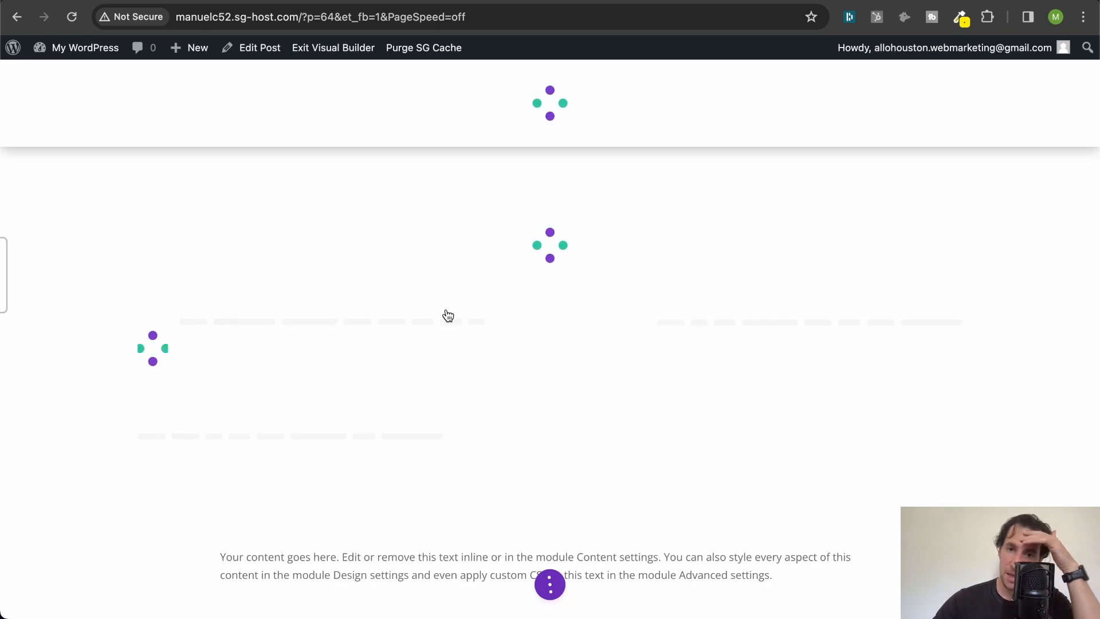
- Examine how the template displays the post's header, featured image, author, date, title and content
scroll(474, 239, down, 5)
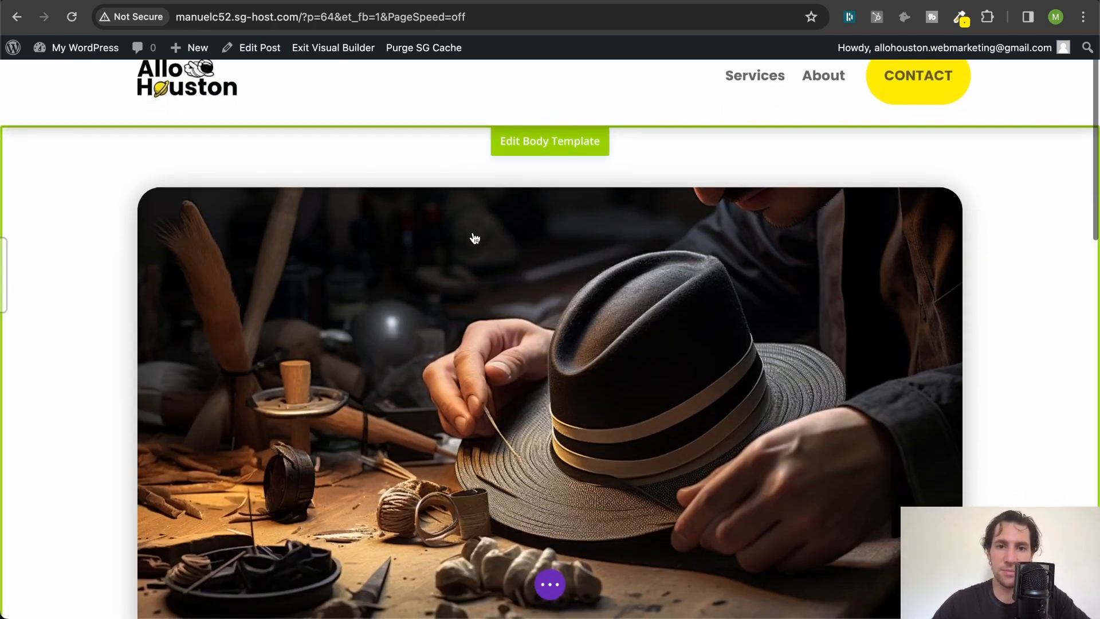
scroll(651, 192, up, 5)
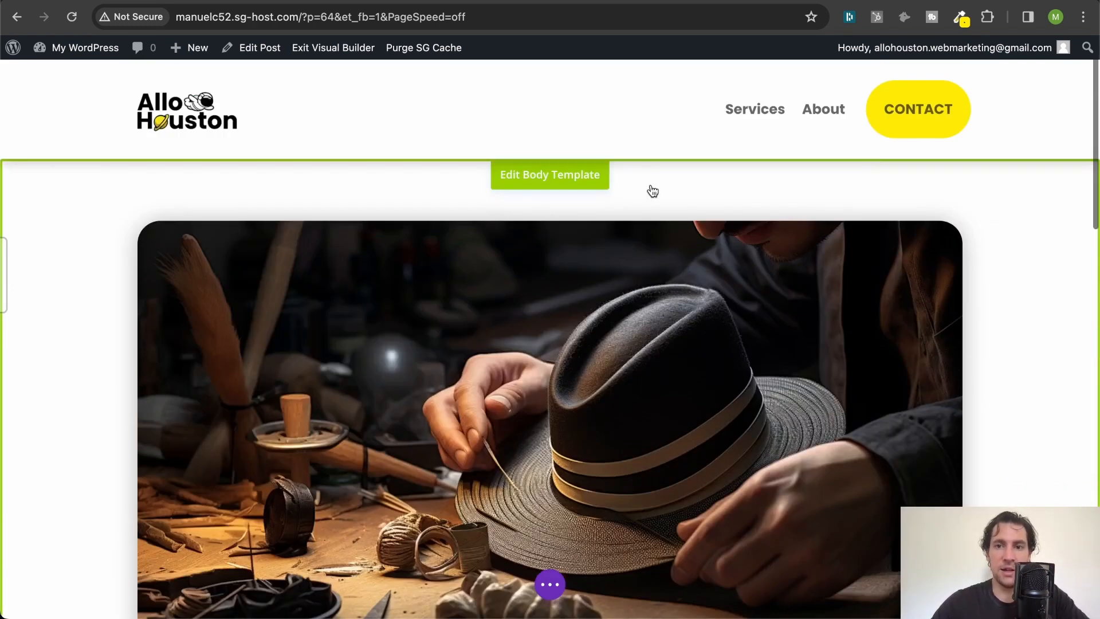
scroll(618, 315, down, 3)
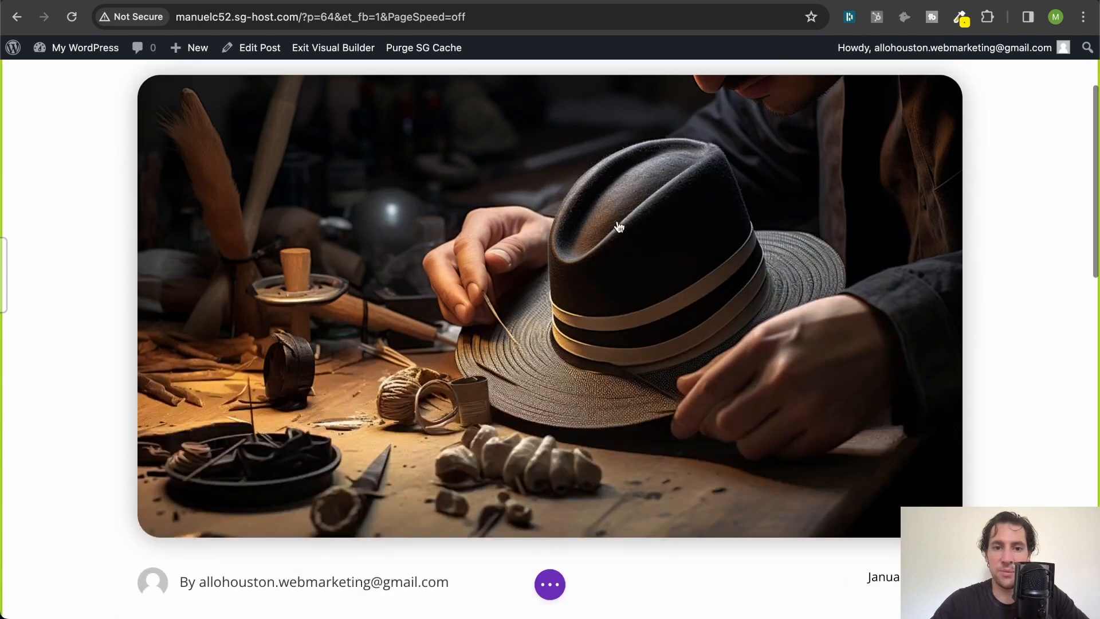
scroll(619, 225, up, 3)
scroll(633, 263, down, 5)
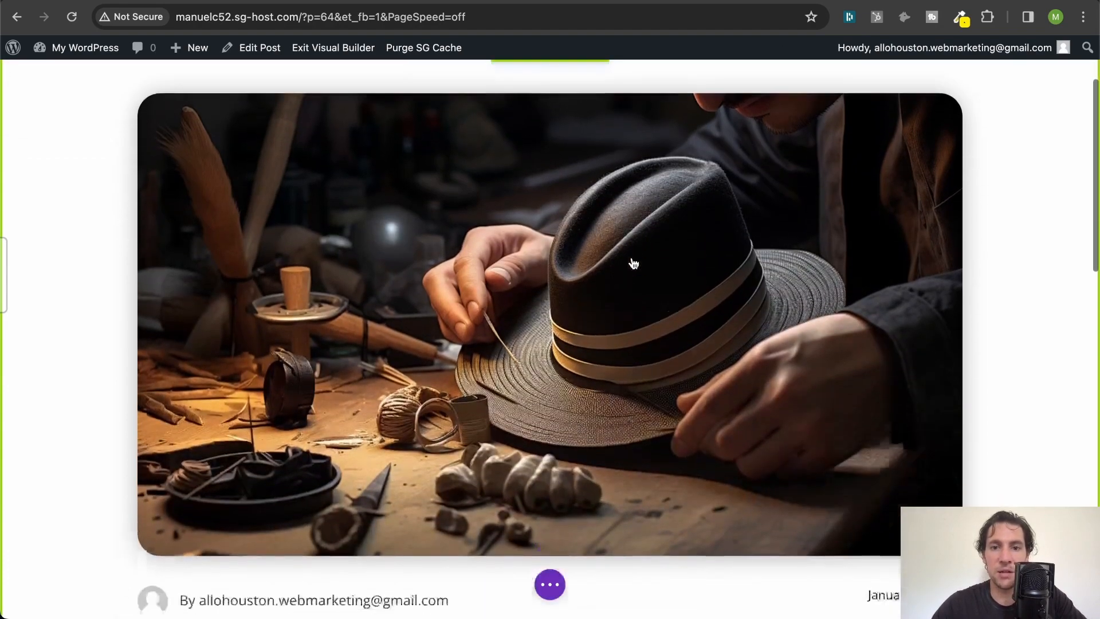
scroll(633, 263, up, 3)
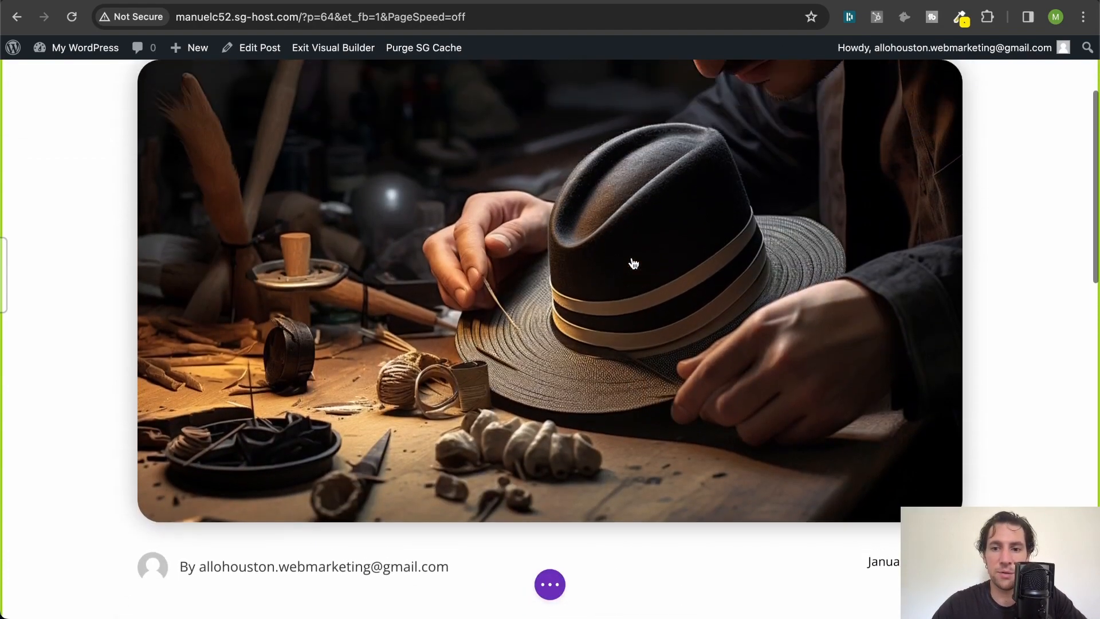
scroll(633, 263, down, 3)
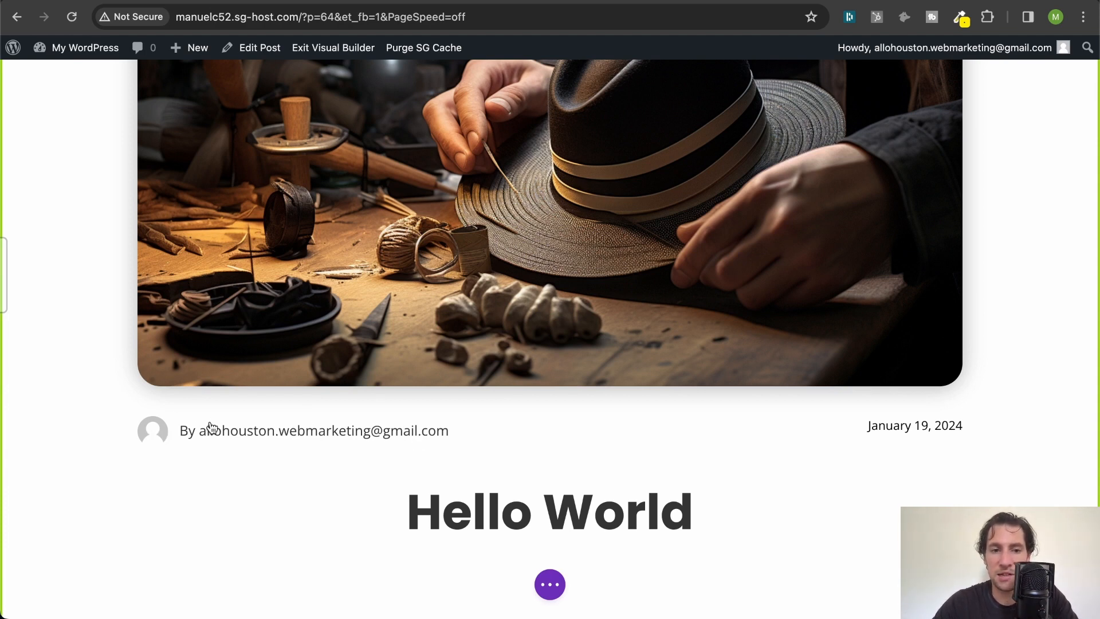
scroll(455, 429, down, 4)
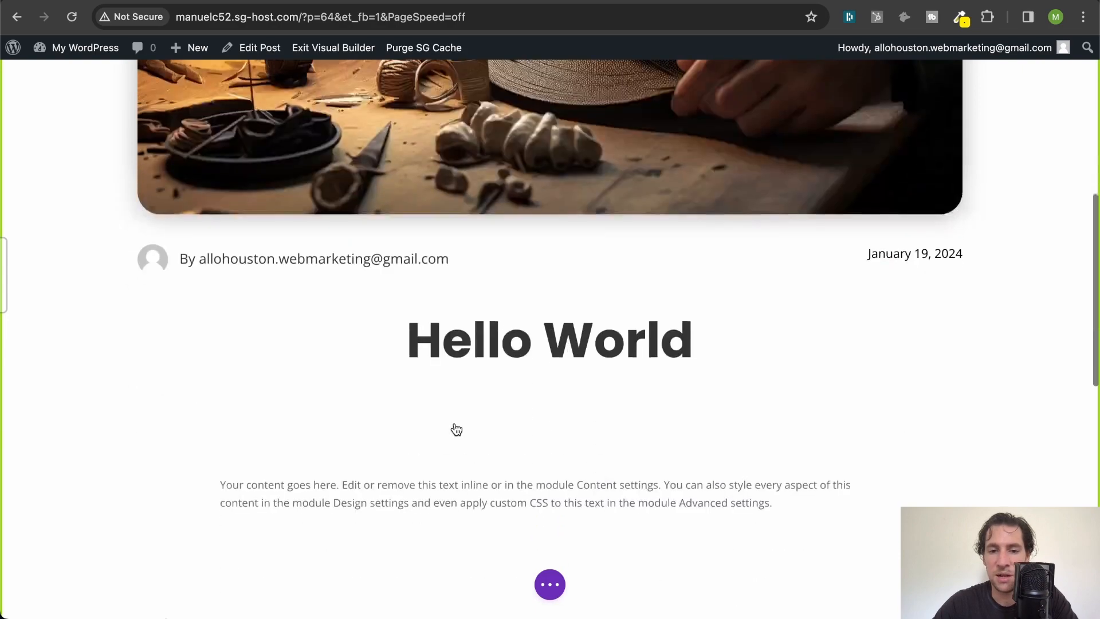
- Replace the text module in the post's content row with a new Text module, keeping its default content
scroll(577, 264, down, 2)
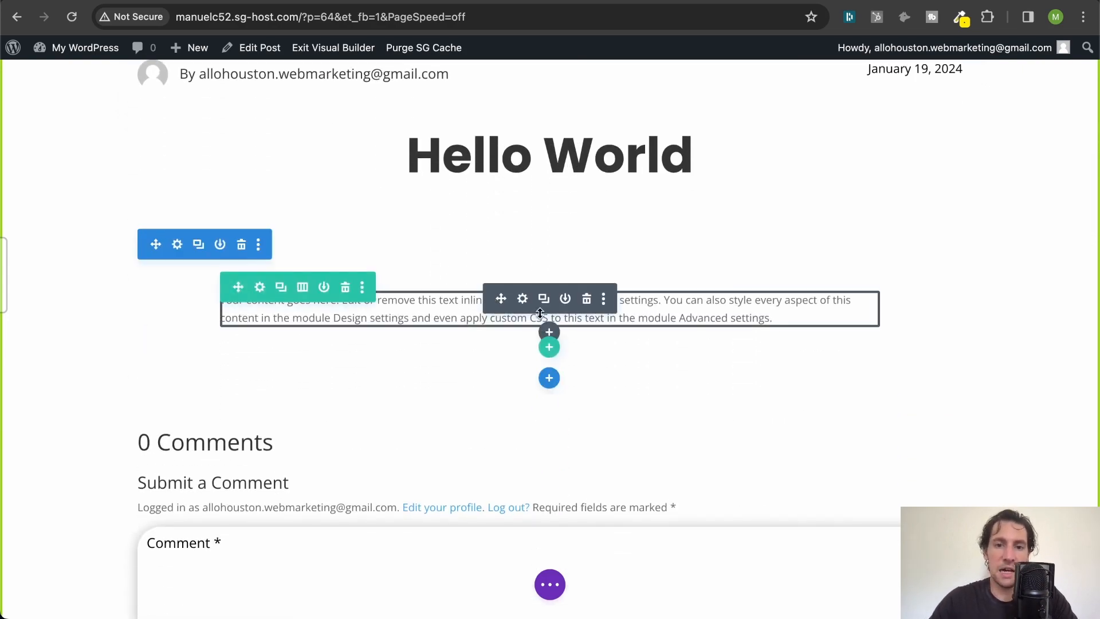
click(586, 299)
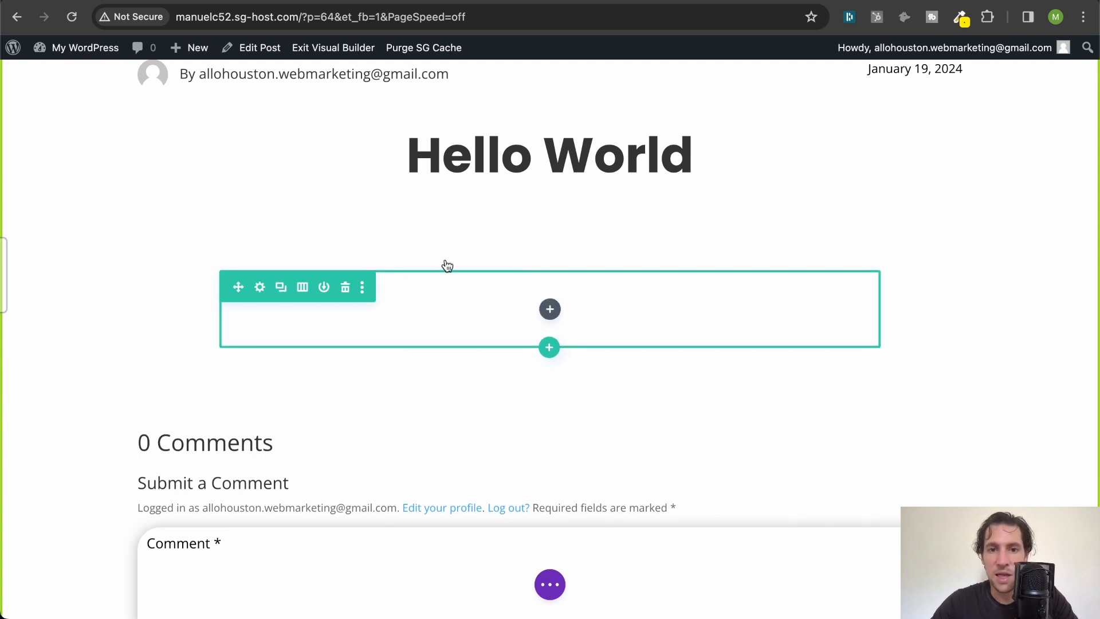
click(550, 307)
click(491, 381)
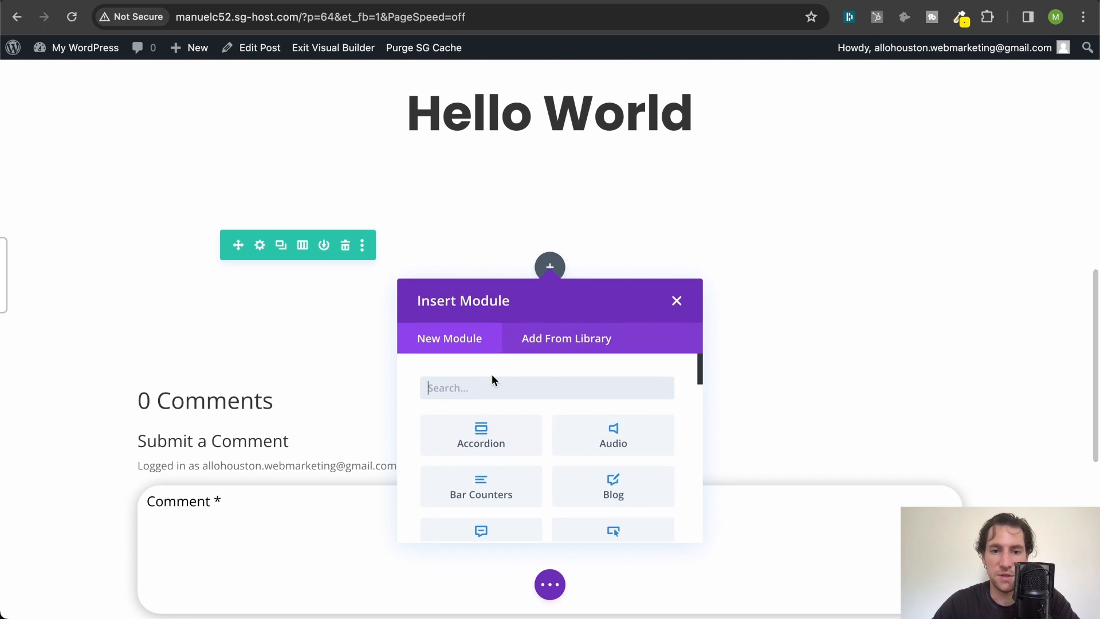
text(tex)
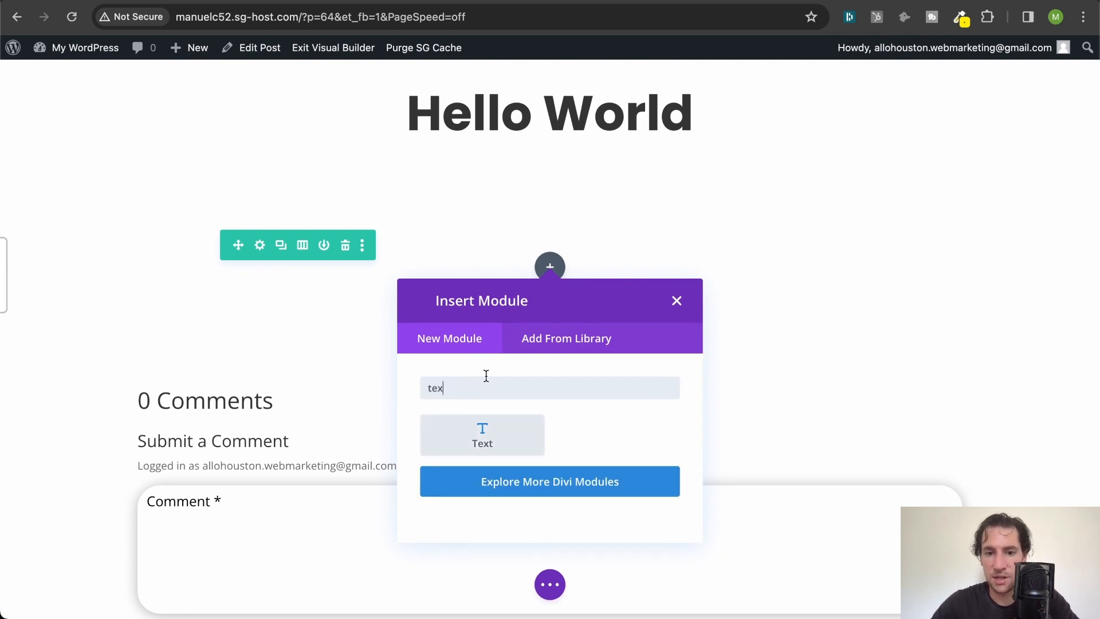
click(471, 444)
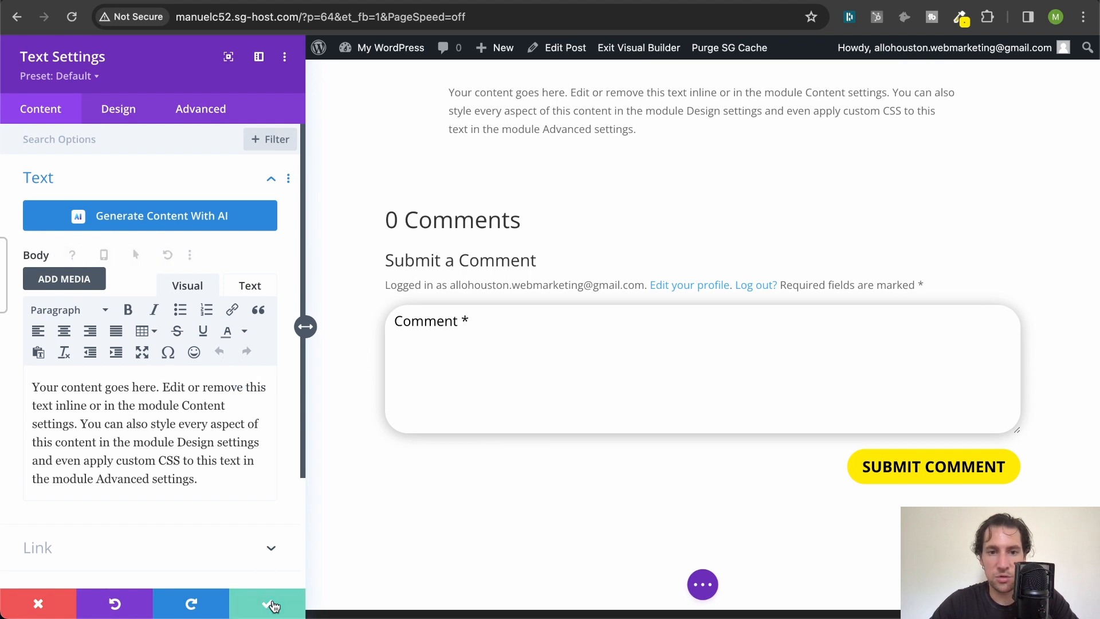
click(266, 603)
- Insert an Image module with the placeholder picture below the text module and save its settings
scroll(395, 361, up, 2)
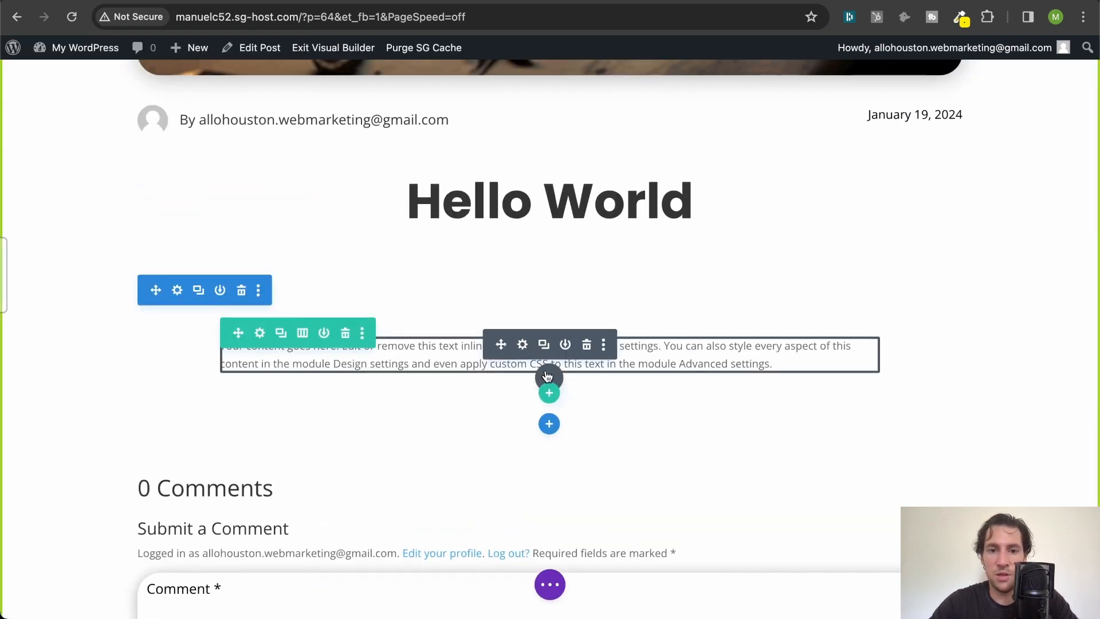
click(547, 377)
text(ima)
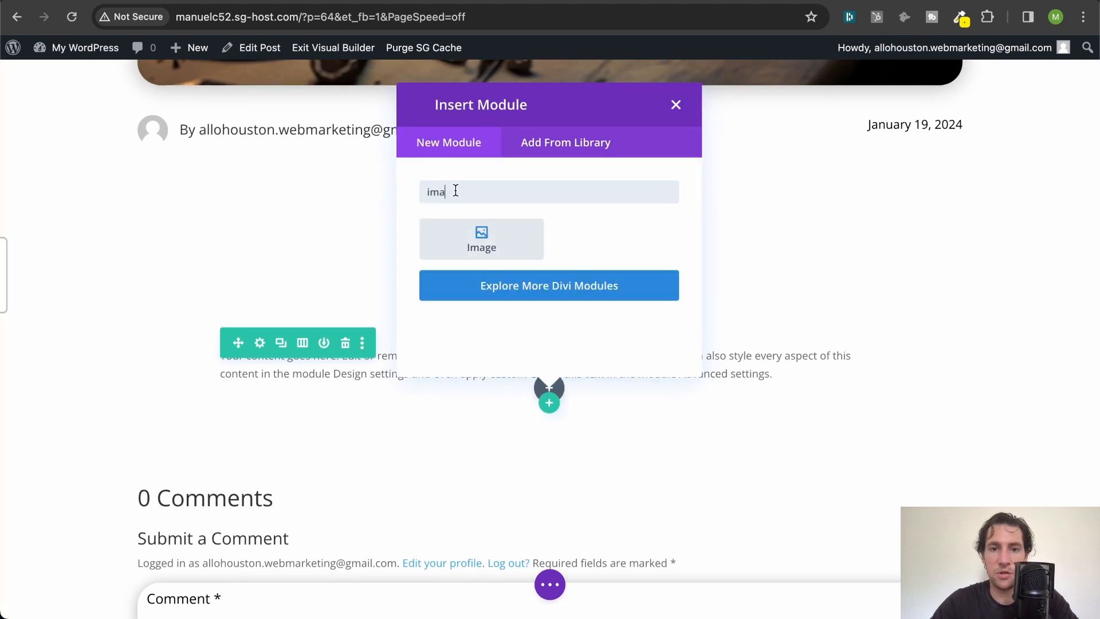
click(481, 239)
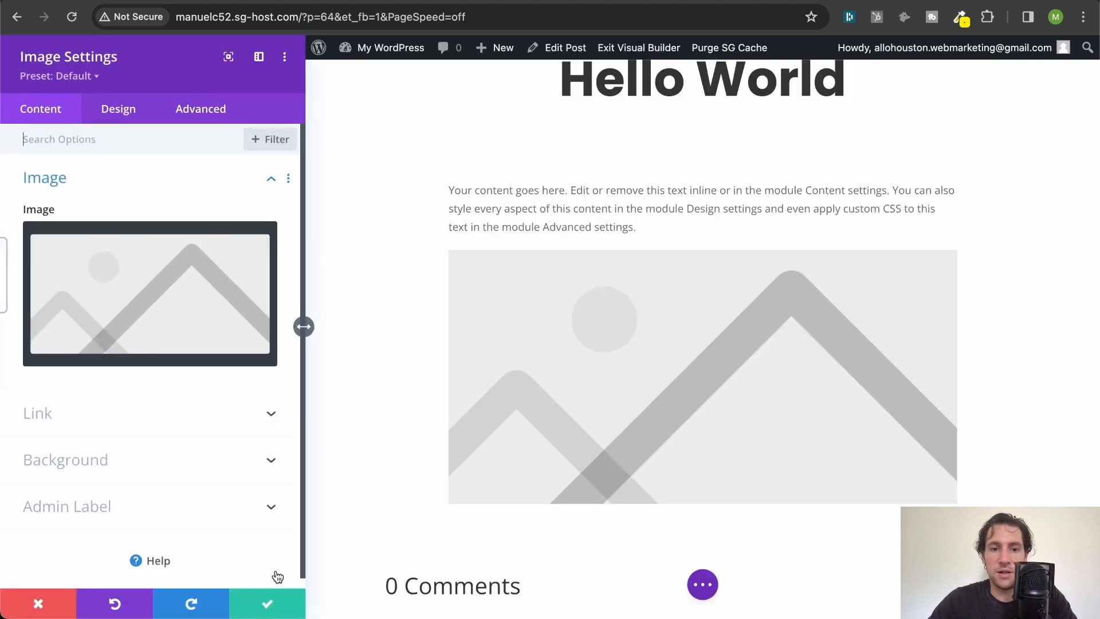
click(270, 604)
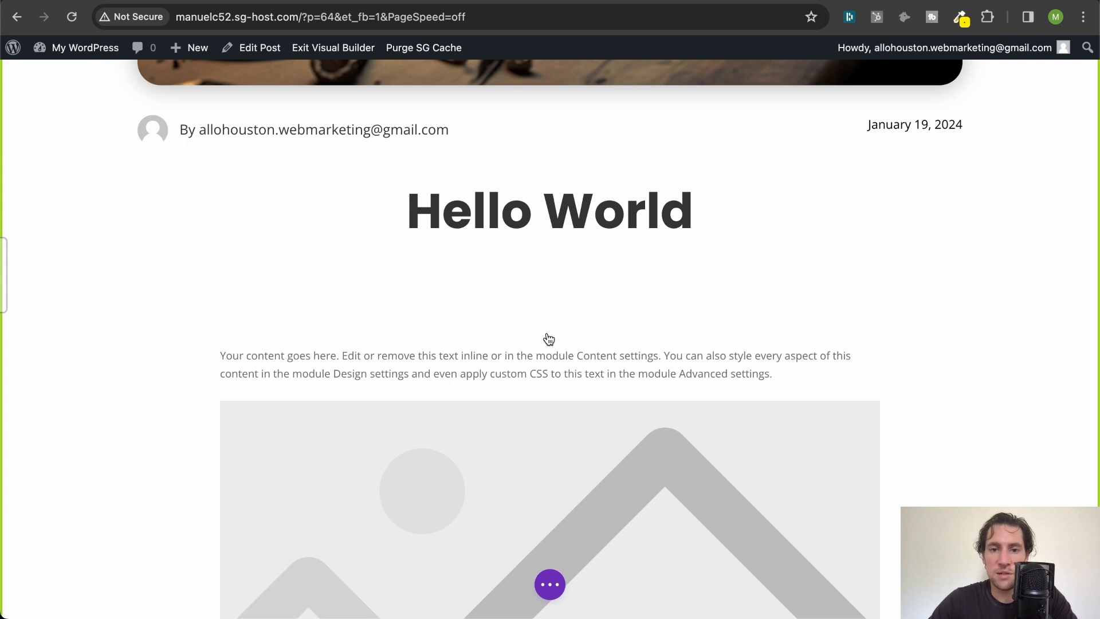
- Insert a Call To Action module below the placeholder image in the post content
scroll(549, 339, down, 7)
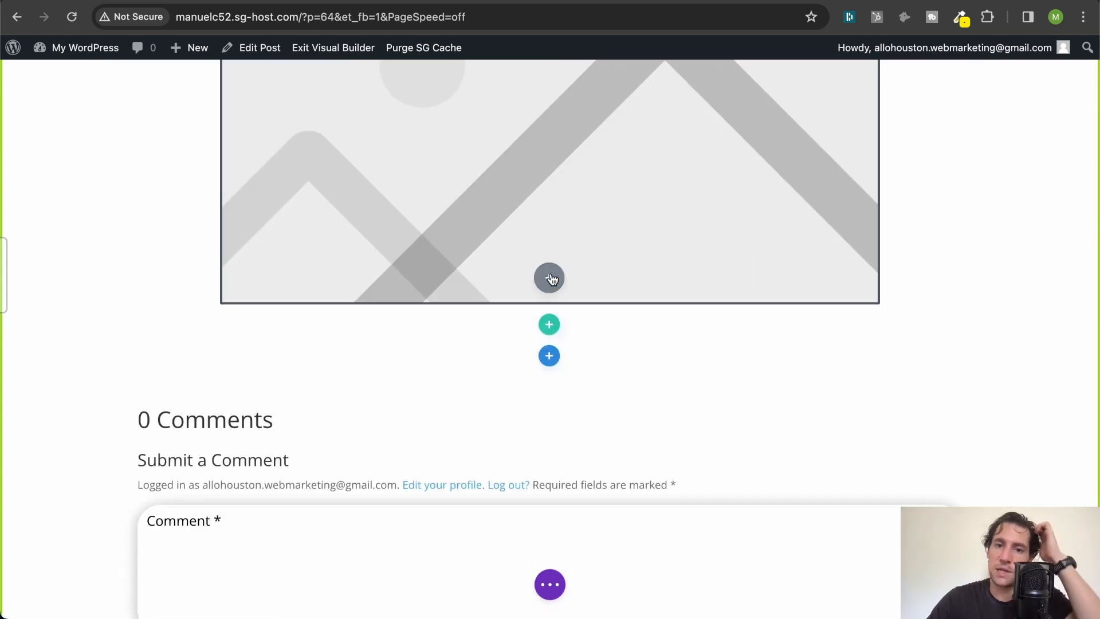
click(550, 278)
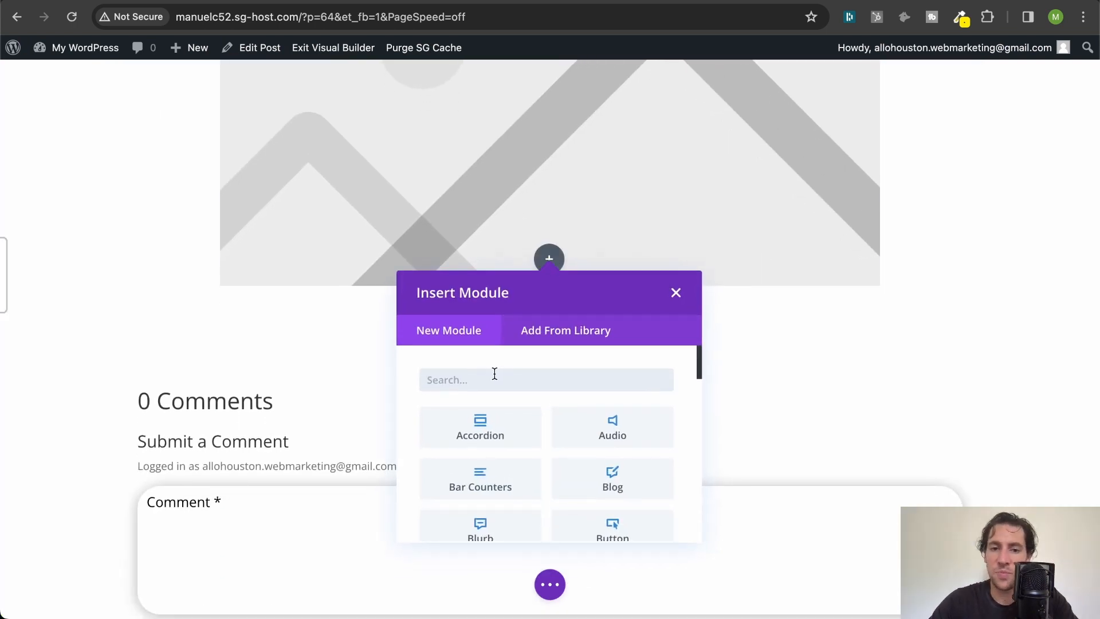
text(cta)
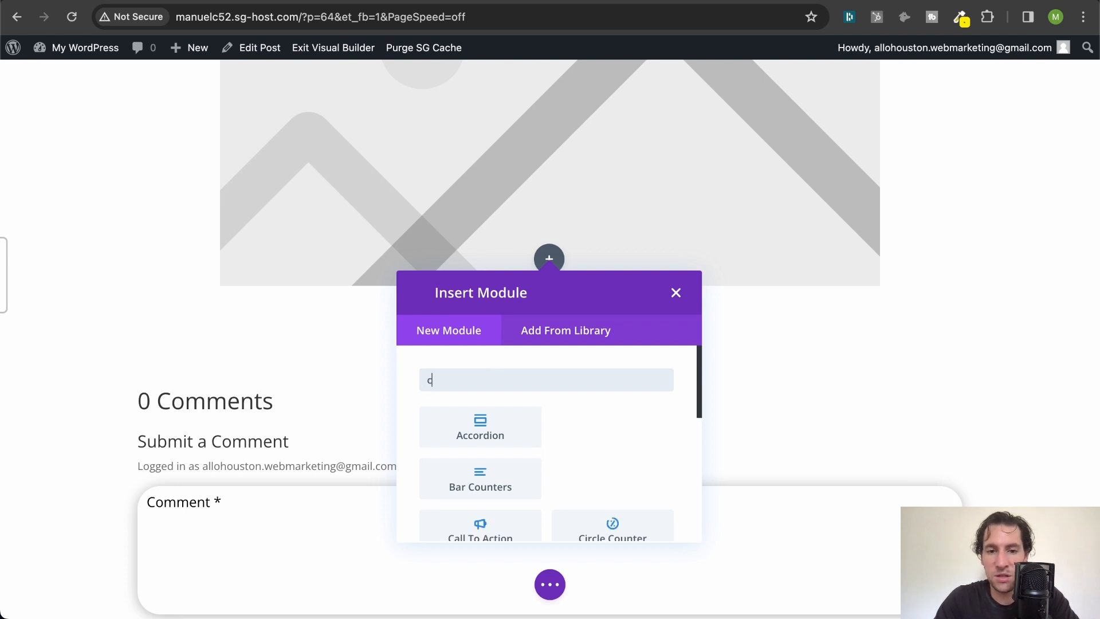
key(BackSpace)
key(BackSpace)
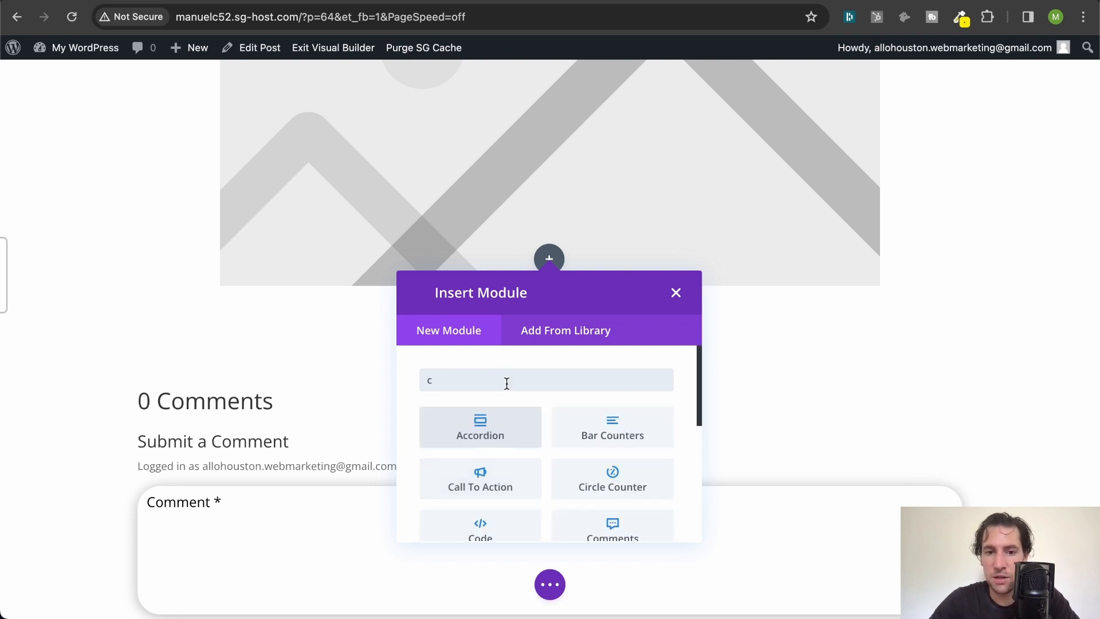
text(a)
click(491, 442)
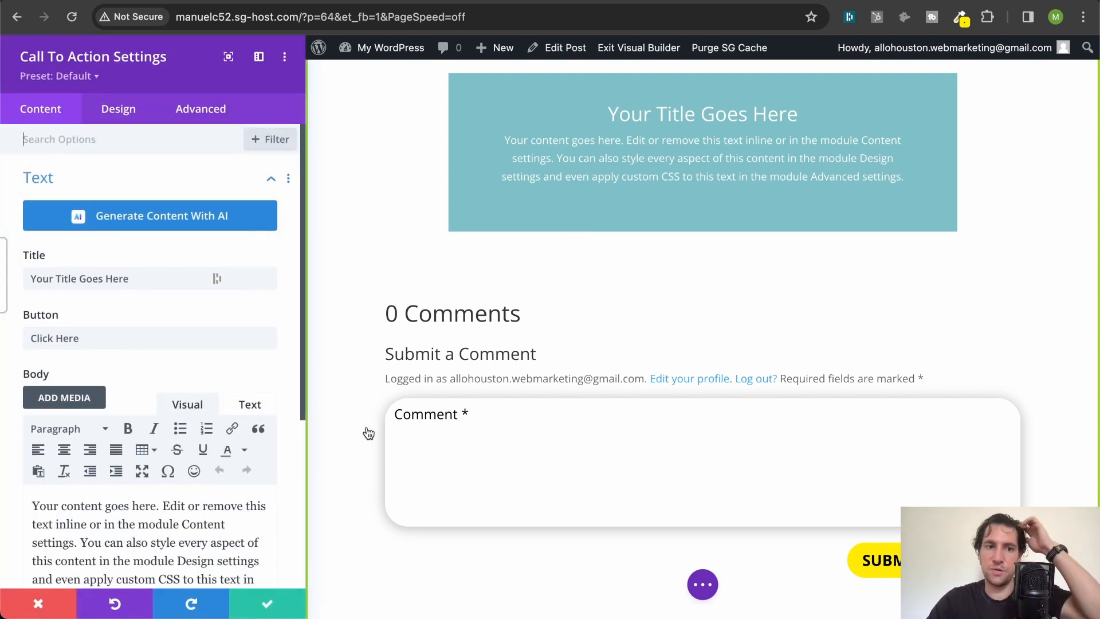
- Save the Call To Action module's settings with its default title, button and body text
click(267, 603)
scroll(602, 181, down, 10)
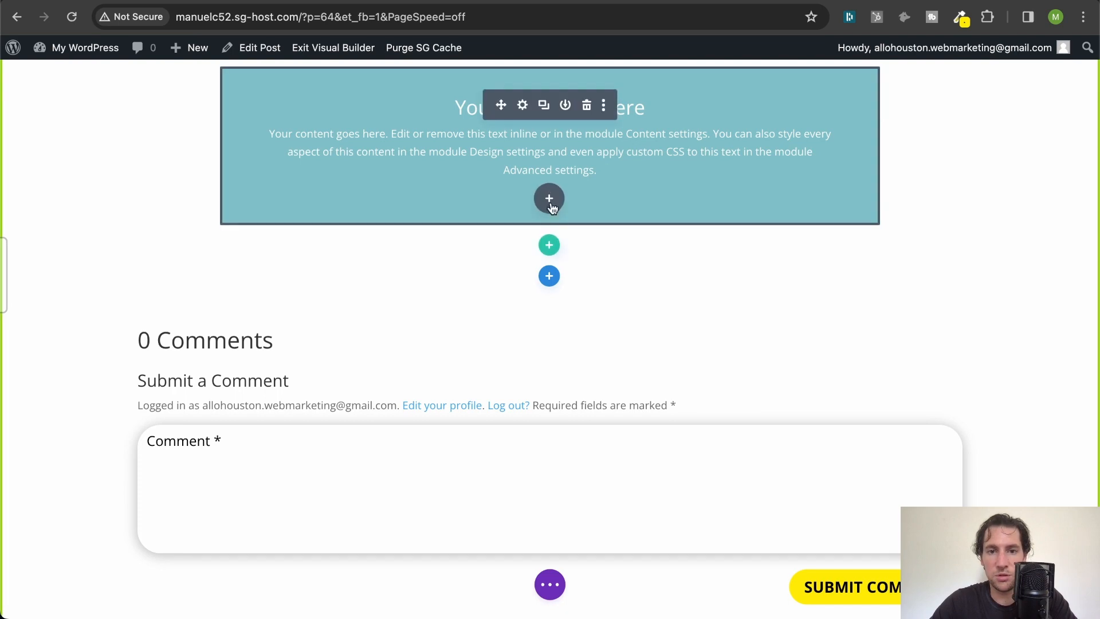
- Examine the full post layout from the header and featured image through the sample content to the comment form
scroll(548, 202, up, 10)
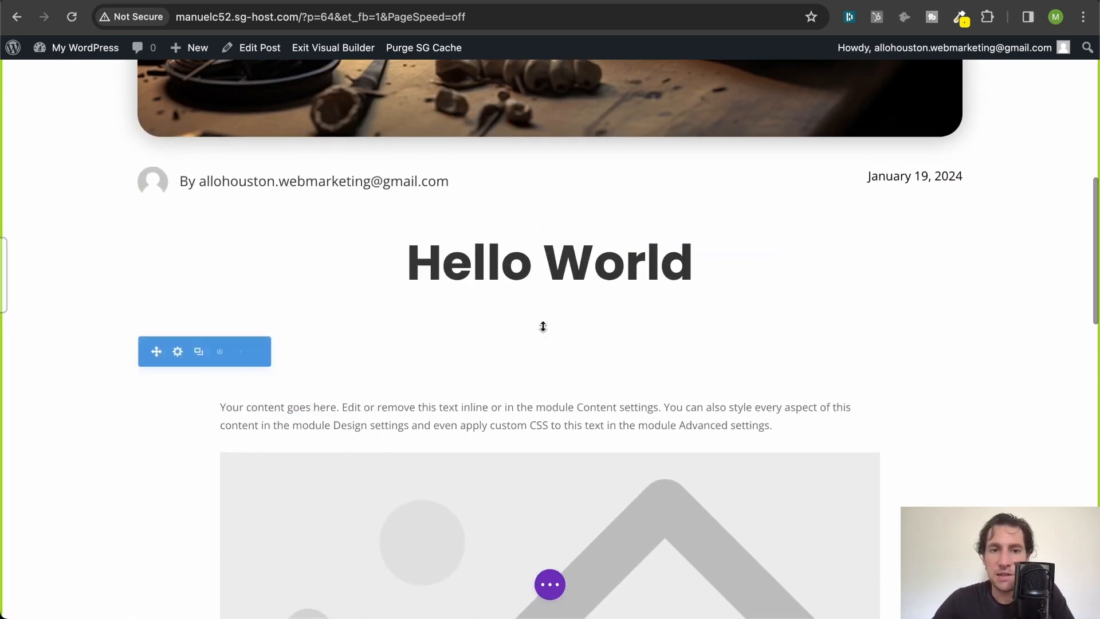
scroll(543, 326, up, 4)
scroll(543, 330, up, 10)
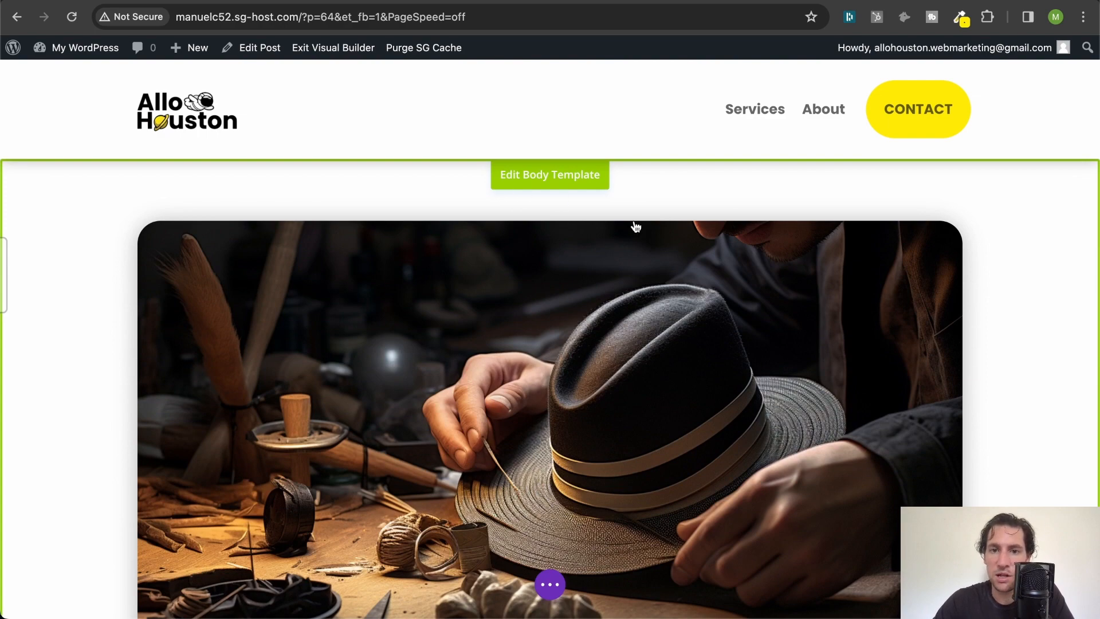
scroll(414, 241, down, 3)
scroll(634, 345, down, 15)
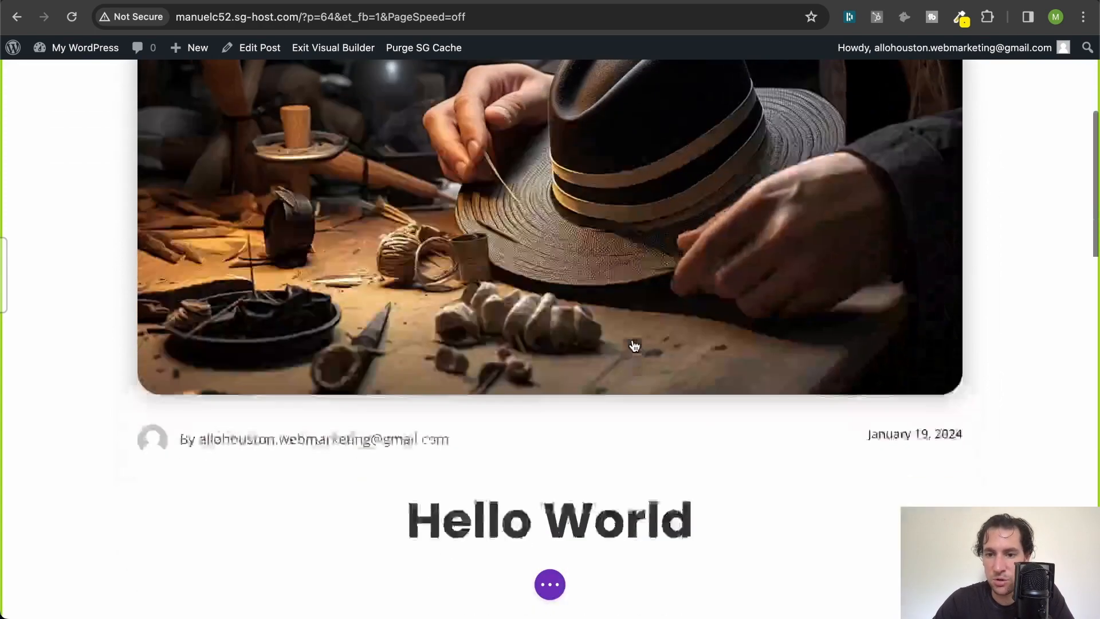
scroll(633, 341, down, 9)
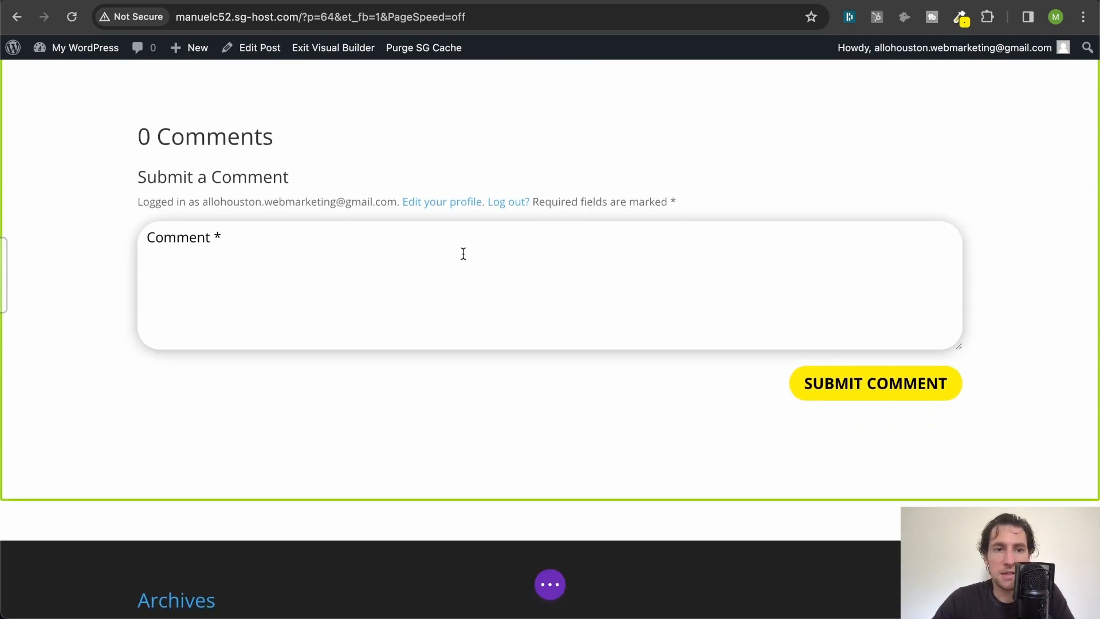
- Open the body template for in-place editing from the post's comments area and return to its featured image section
click(463, 253)
scroll(462, 254, up, 3)
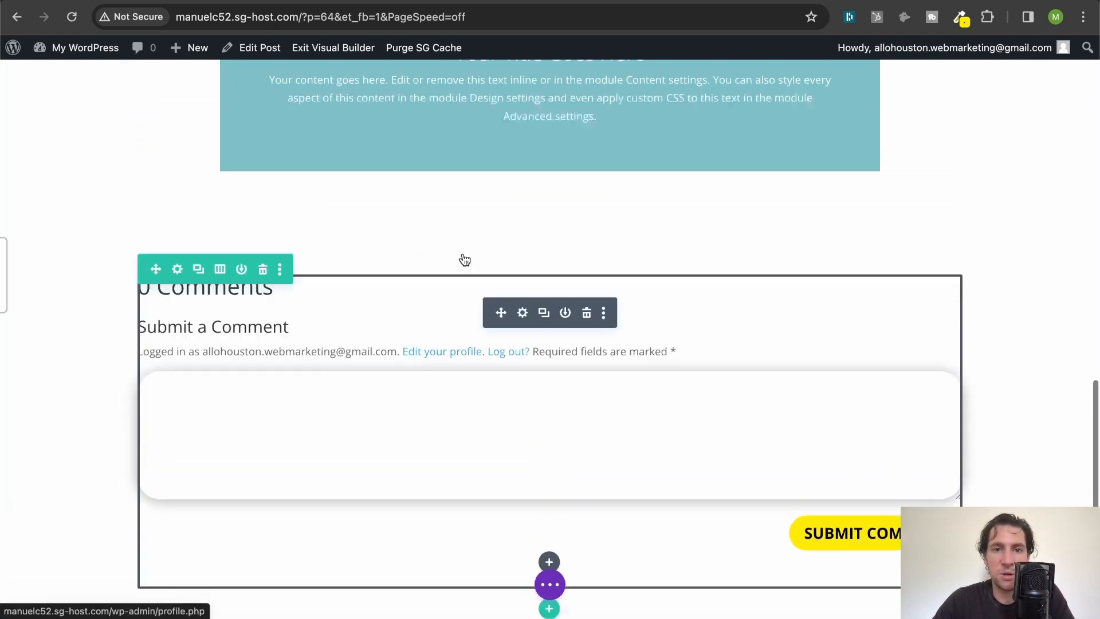
scroll(464, 260, up, 20)
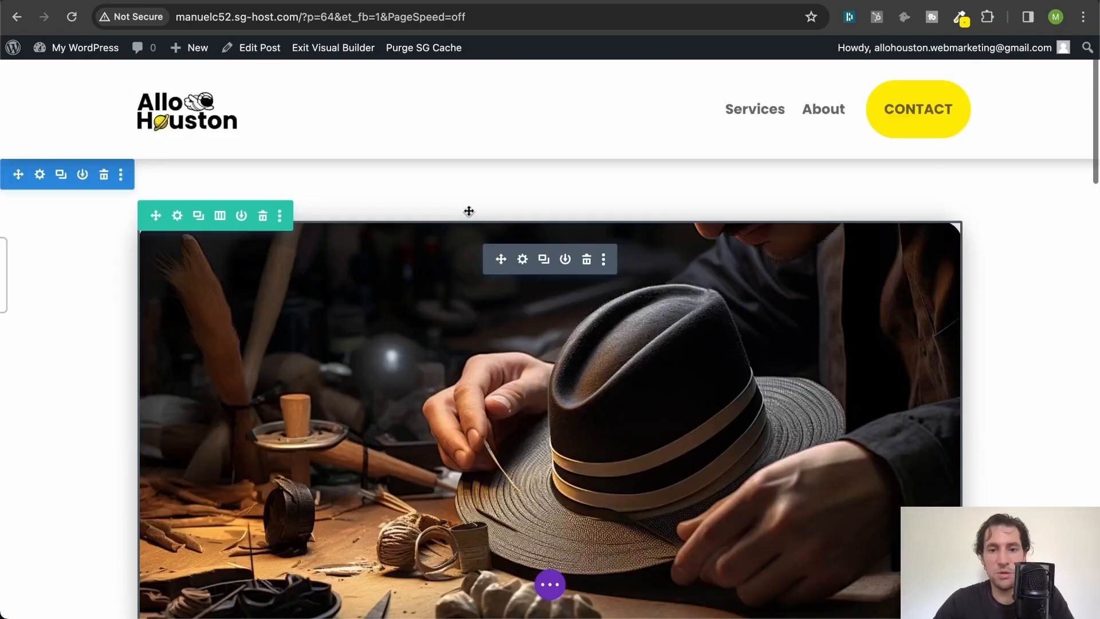